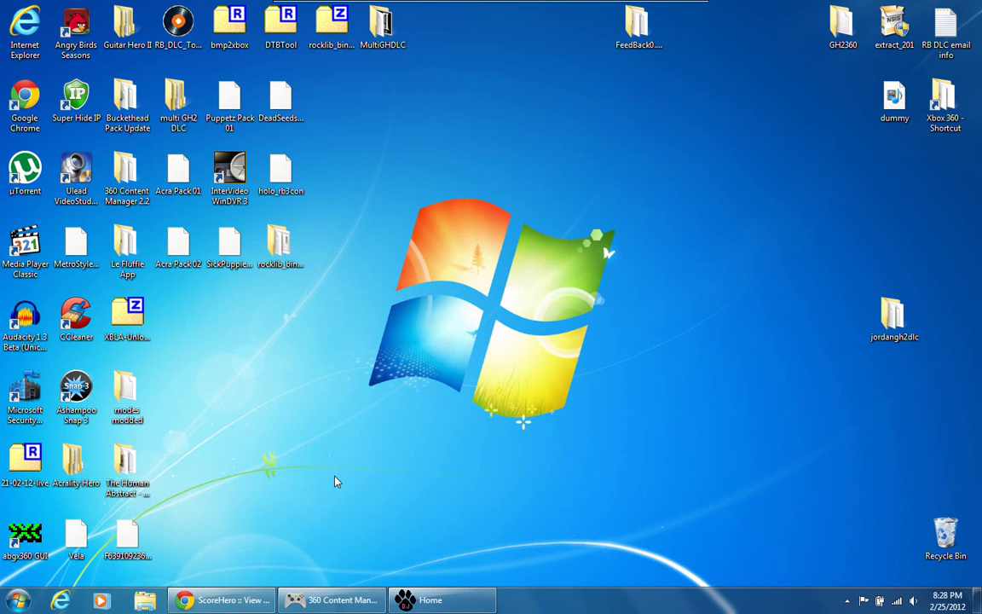
left_click_drag(381, 295, 382, 229)
left_click_drag(355, 173, 652, 477)
left_click_drag(380, 179, 633, 450)
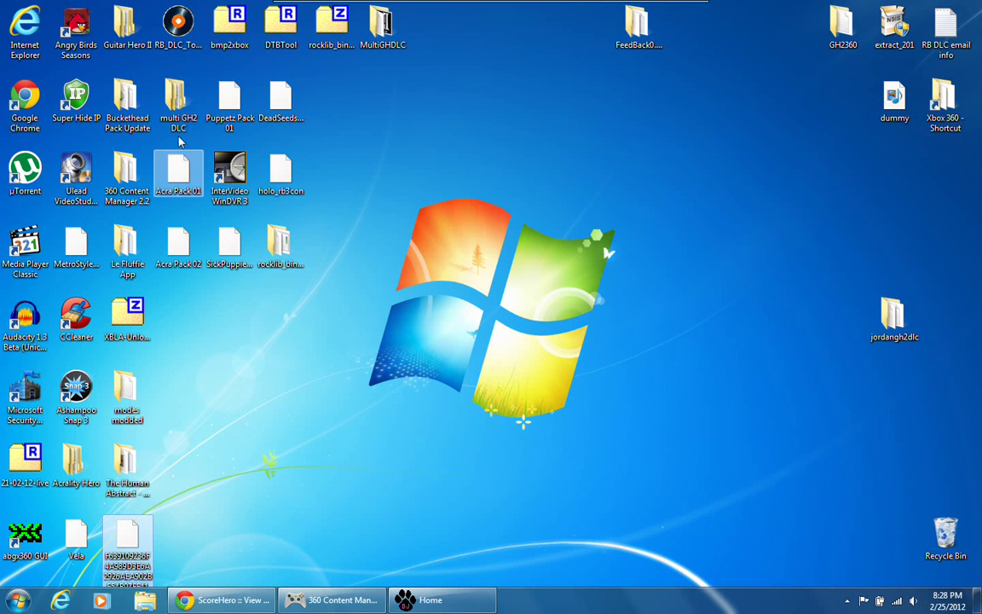
left_click(177, 38)
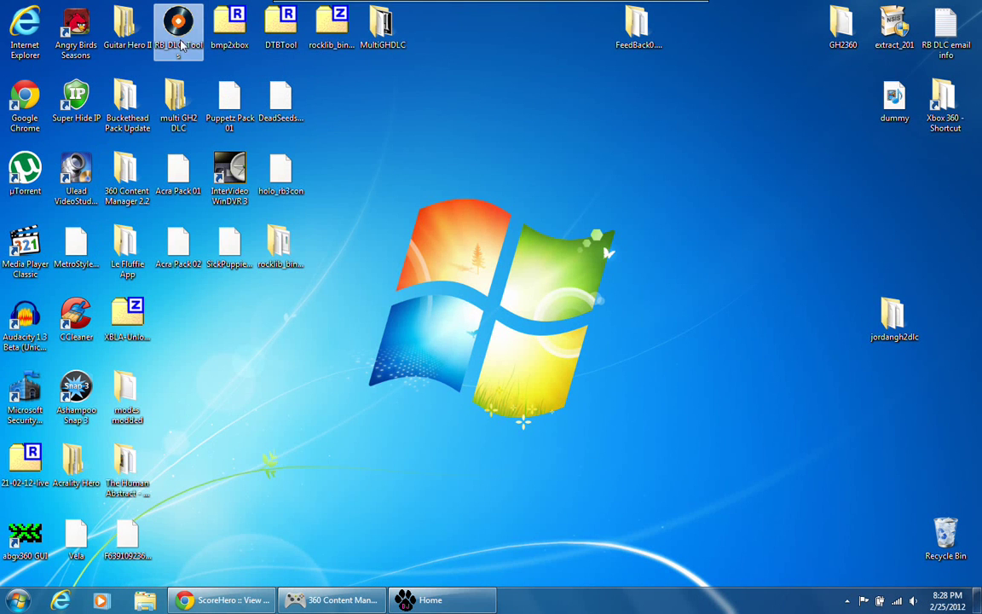
left_click(347, 270)
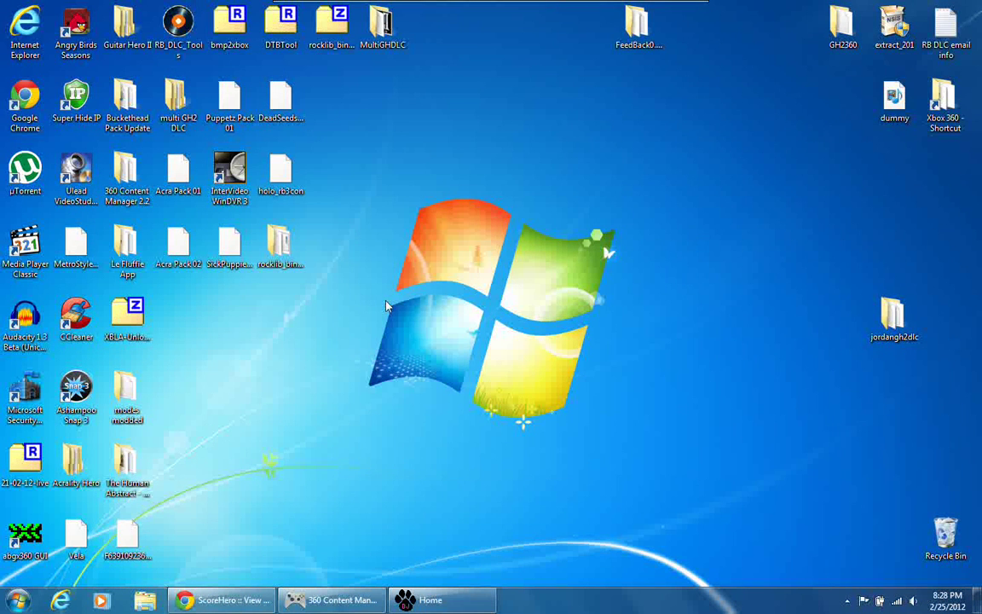
Switch to Le Fluffie and open the desktop package file F639109236F4A989D3E6A2926AEA902BE54B97FE41.
left_click(431, 602)
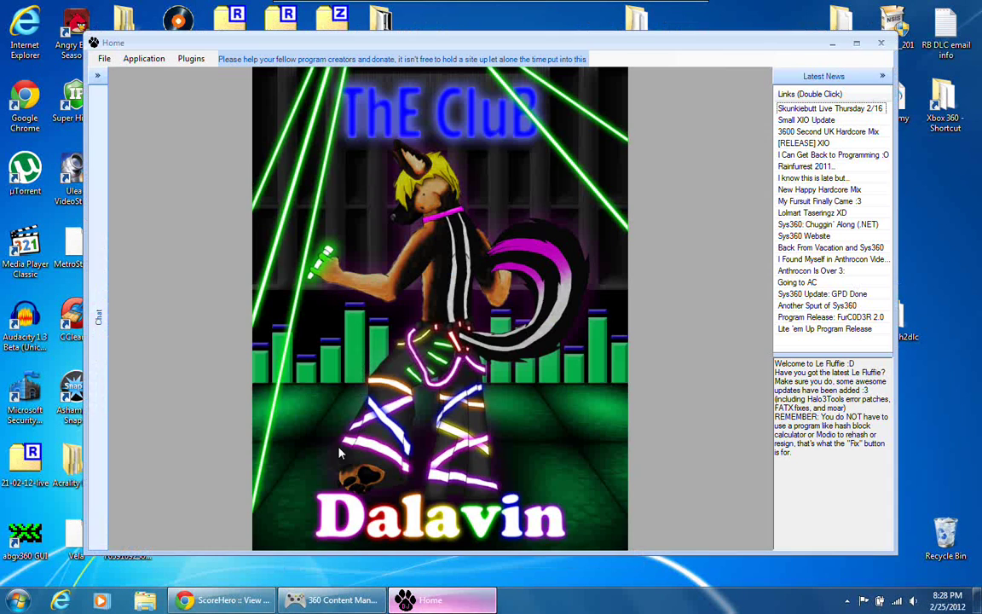
left_click(104, 60)
left_click(125, 77)
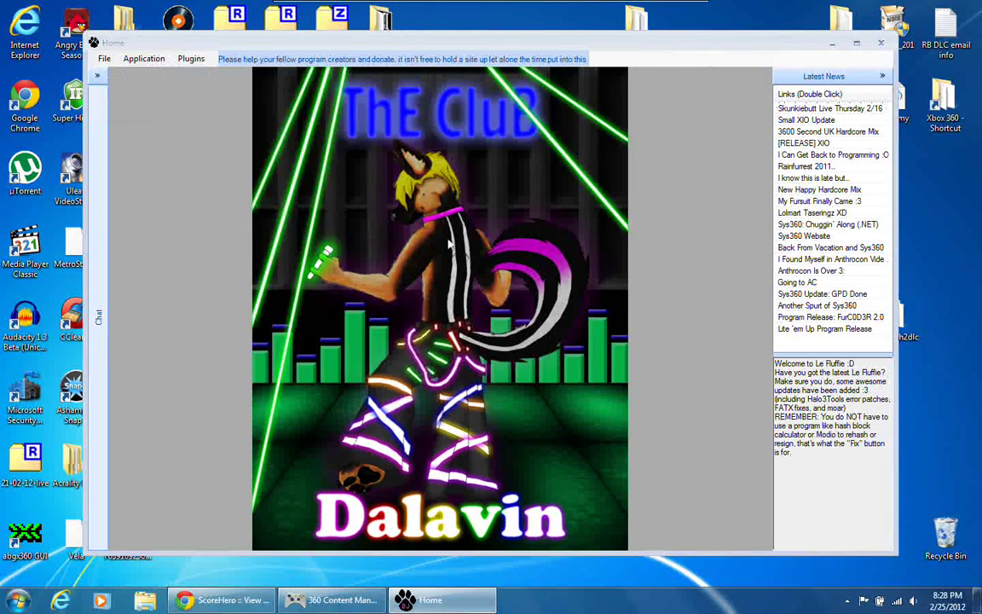
scroll(526, 218, "down", 6)
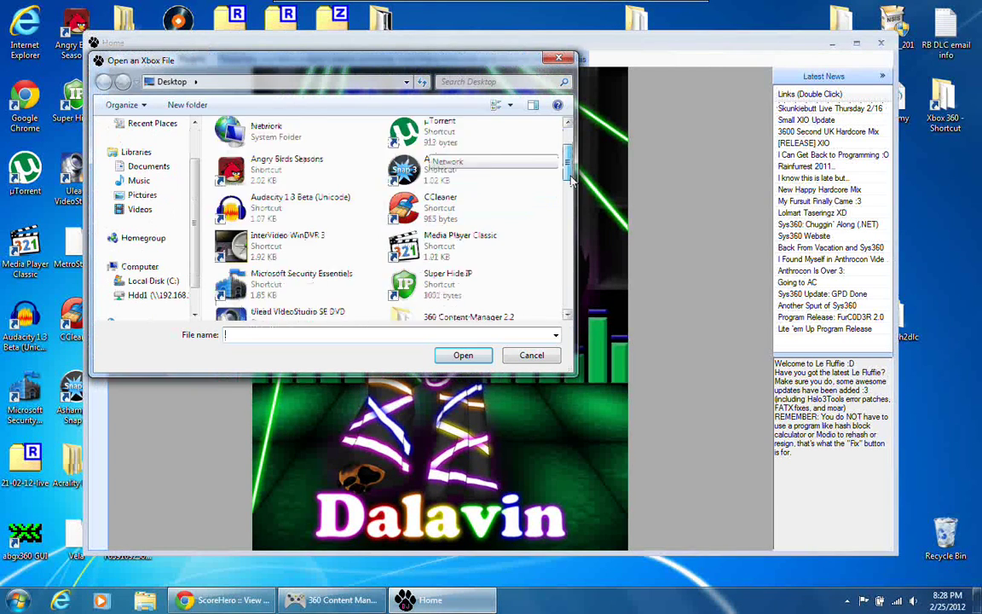
left_click_drag(571, 211, 569, 270)
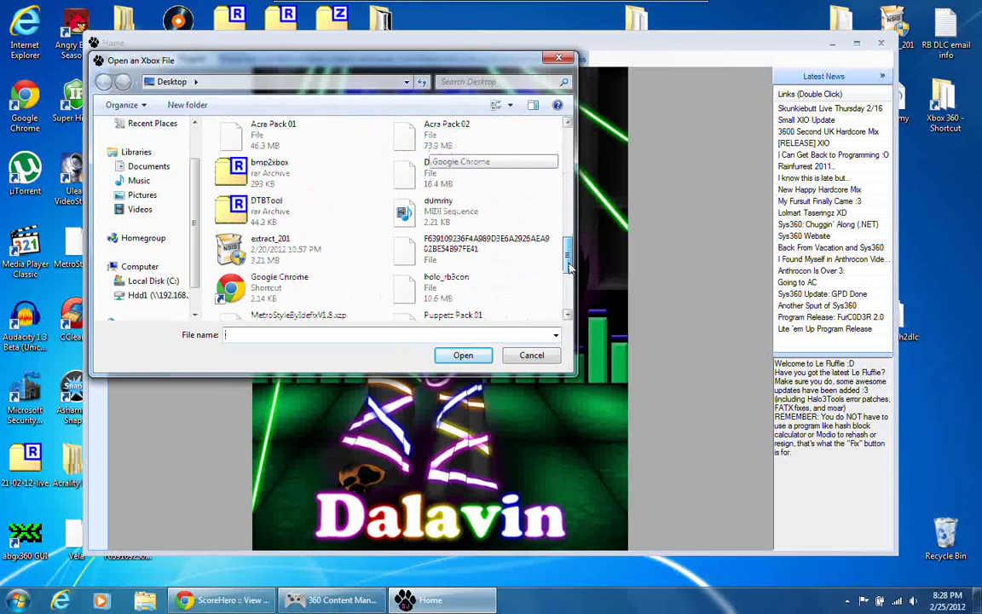
left_click(453, 249)
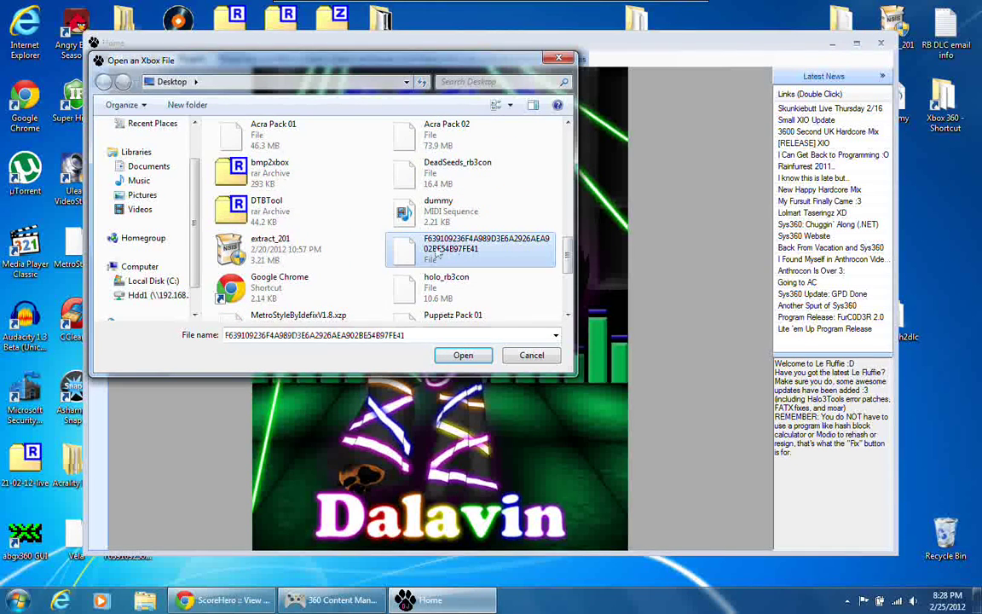
left_click(461, 356)
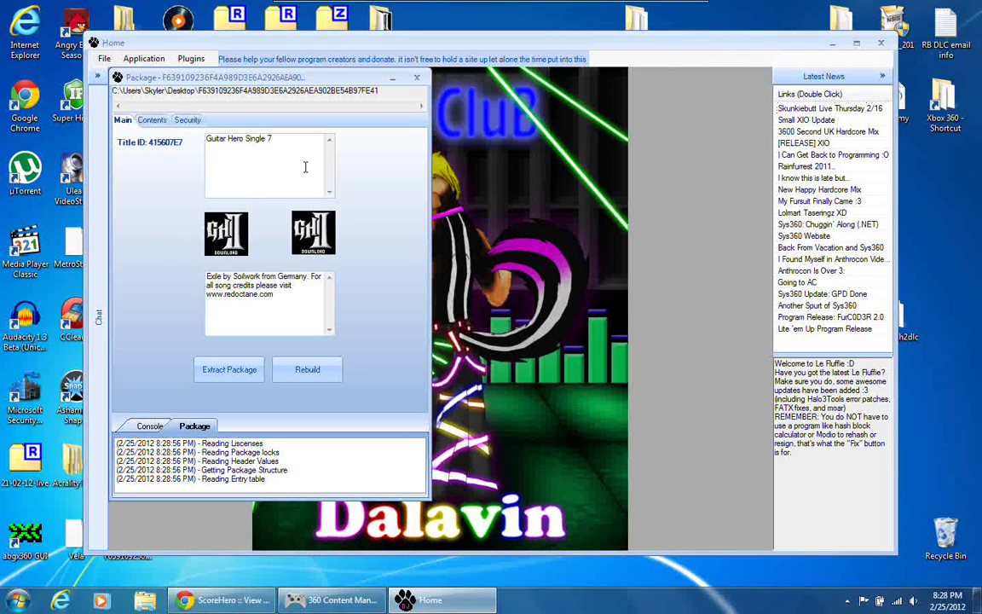
Extract the package into a new desktop folder named GH2customDLC.
left_click(216, 371)
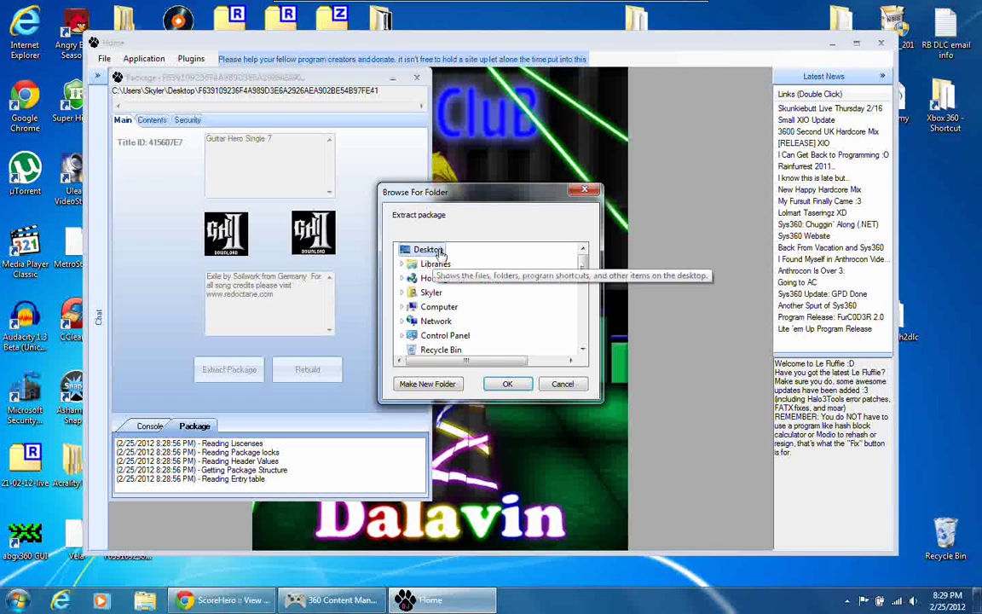
left_click(429, 385)
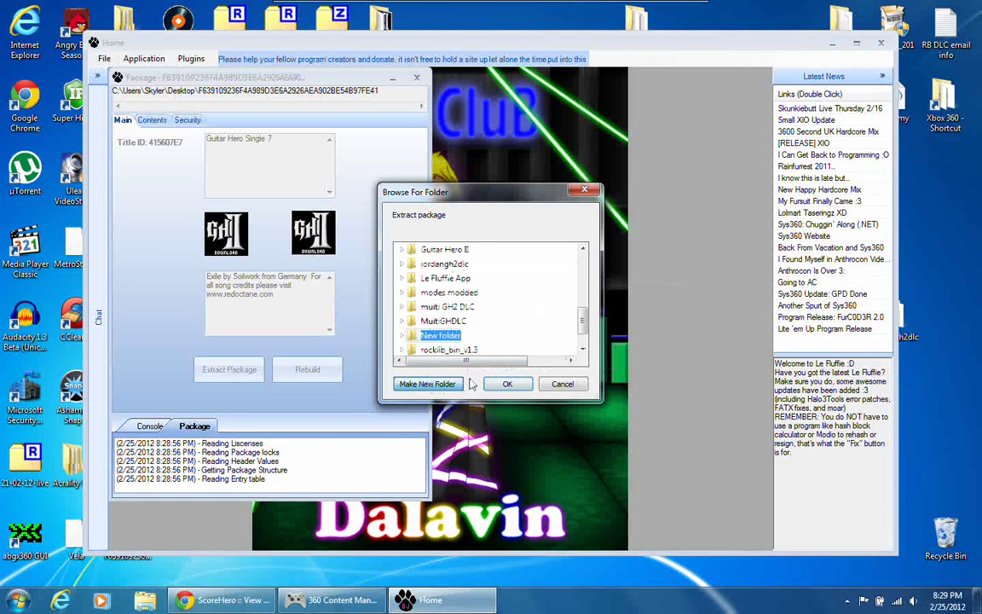
type("GH")
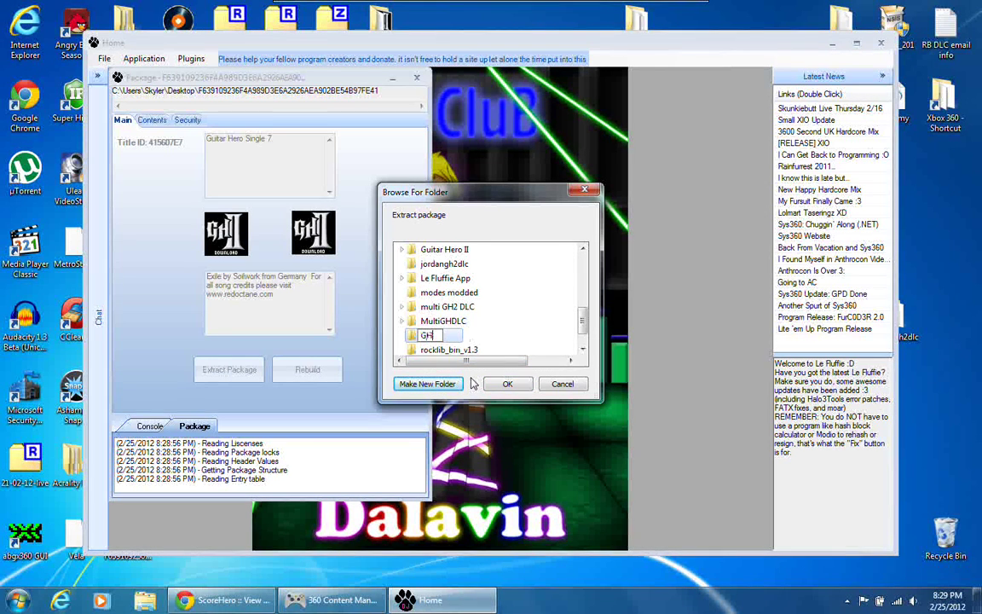
type("2custom,")
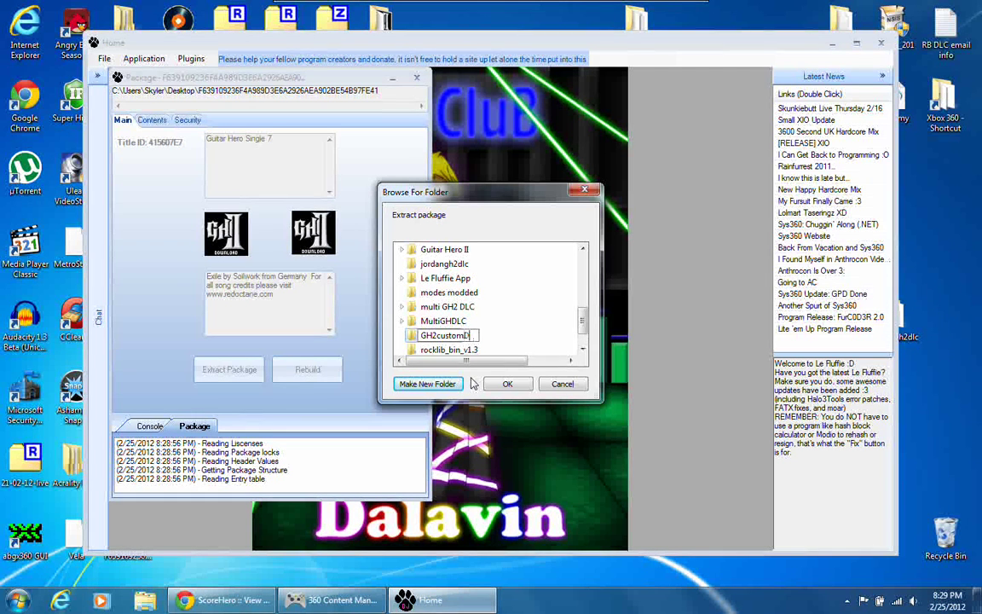
type("LC")
key("Return")
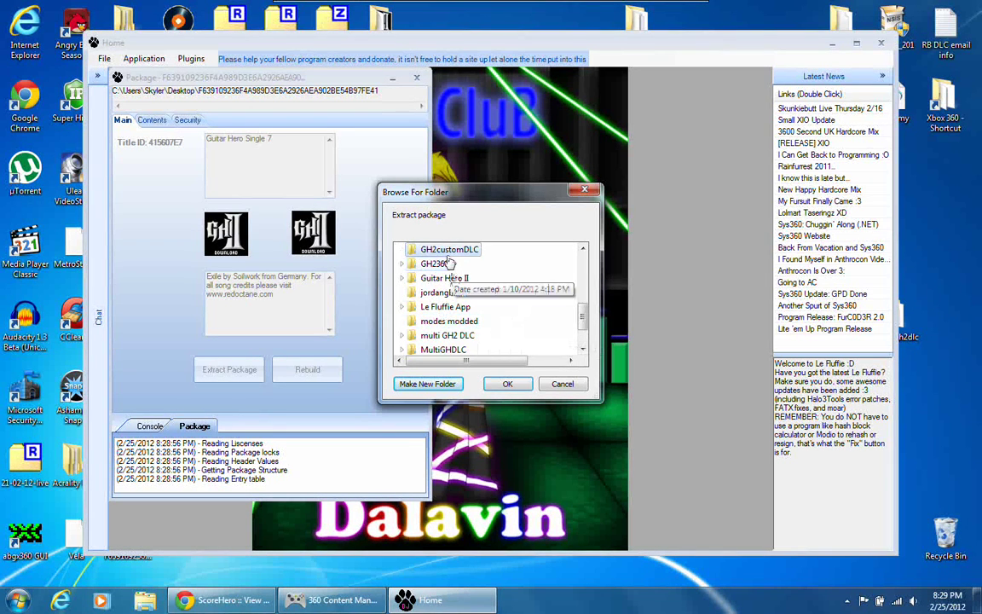
left_click(505, 384)
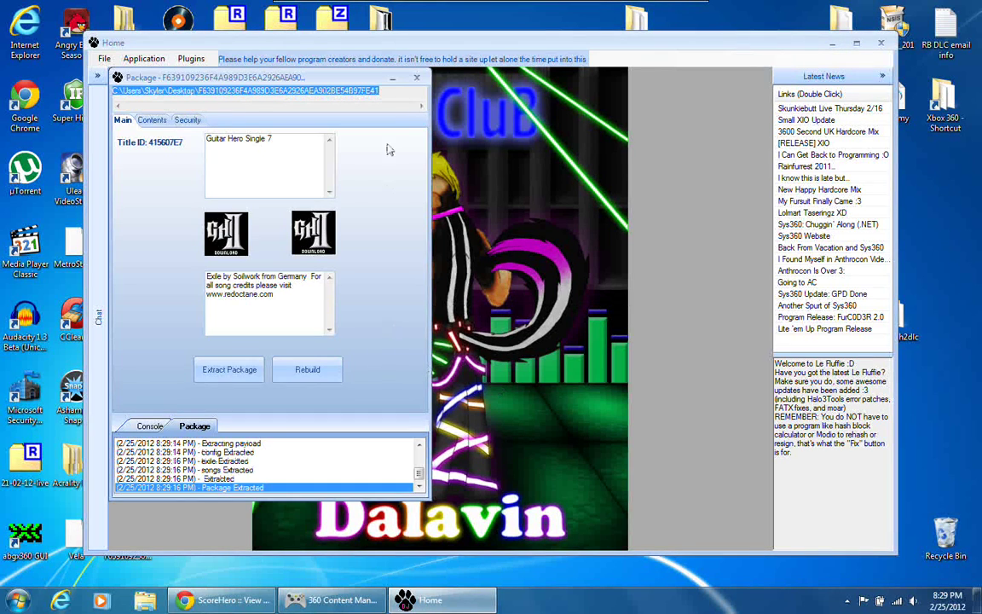
Minimize Le Fluffie, look through the Root folder inside the extracted GH2customDLC folder, and minimize that window.
left_click(392, 76)
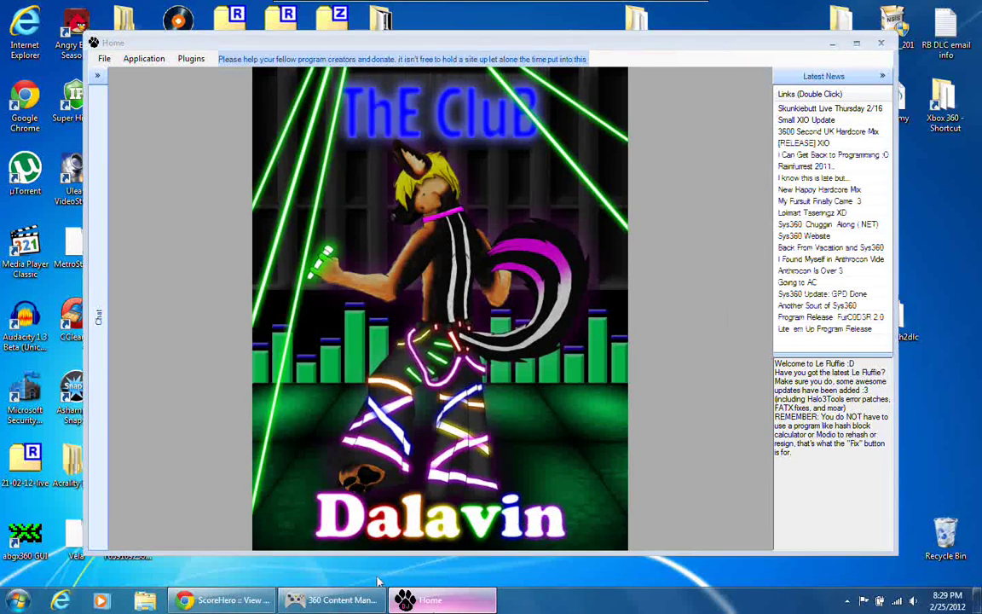
left_click(432, 601)
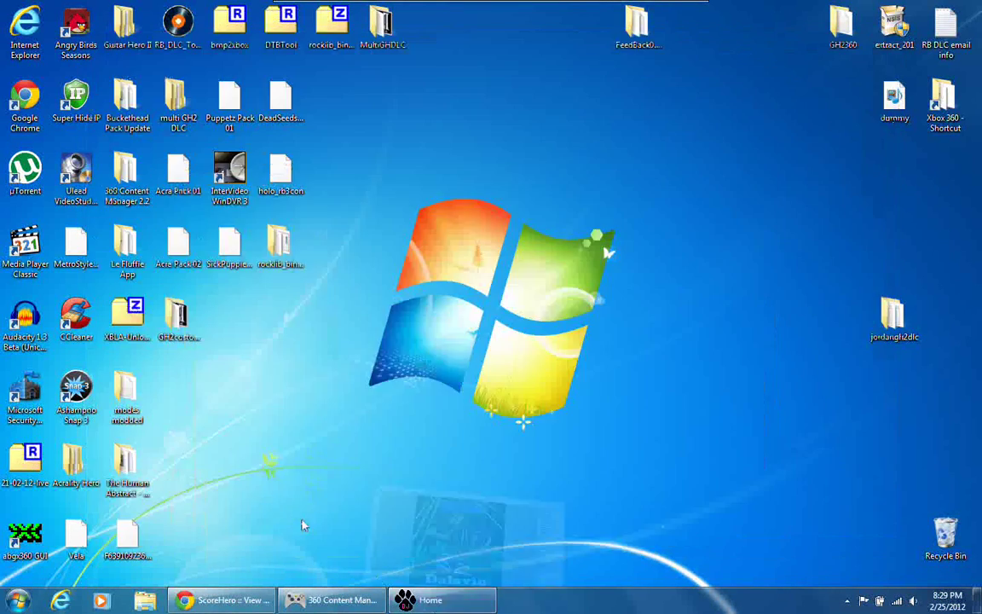
left_click(174, 322)
right_click(176, 322)
left_click(198, 333)
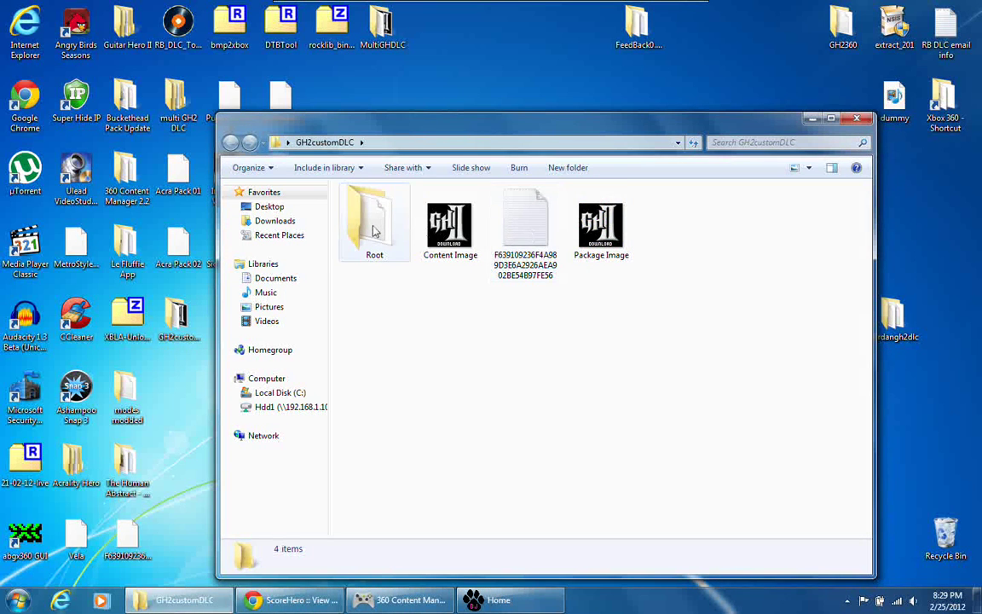
double_click(373, 226)
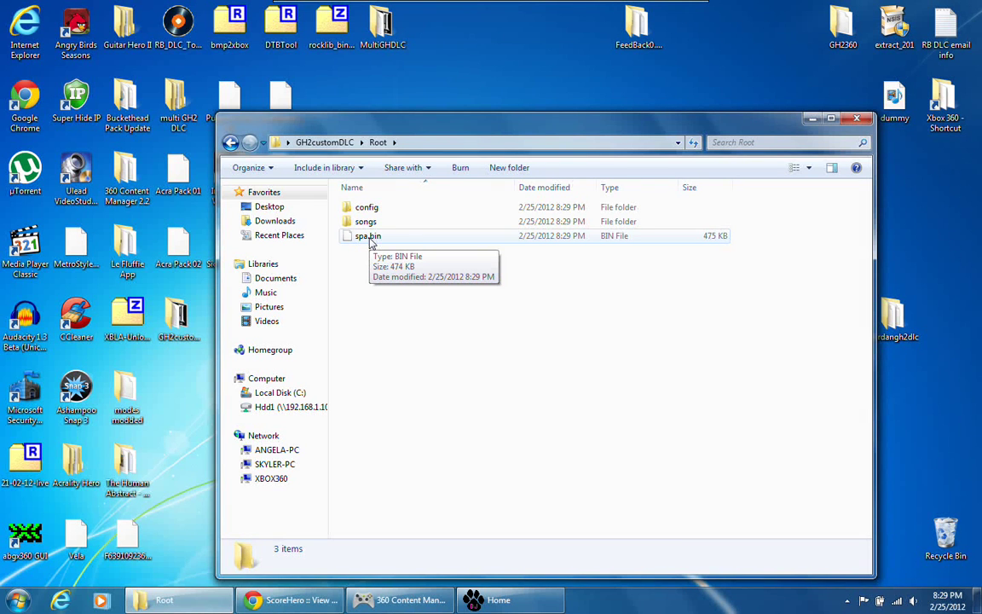
left_click(197, 608)
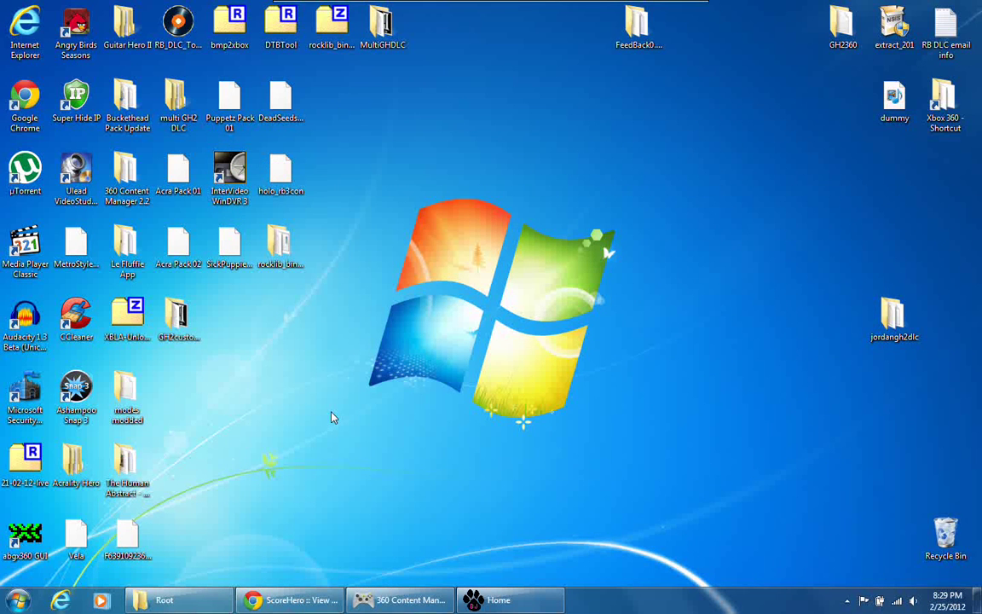
Open the desktop folder The Human Abstract - Vela, Together We Await The Storm and load its guitar Ogg file into Audacity.
left_click(124, 459)
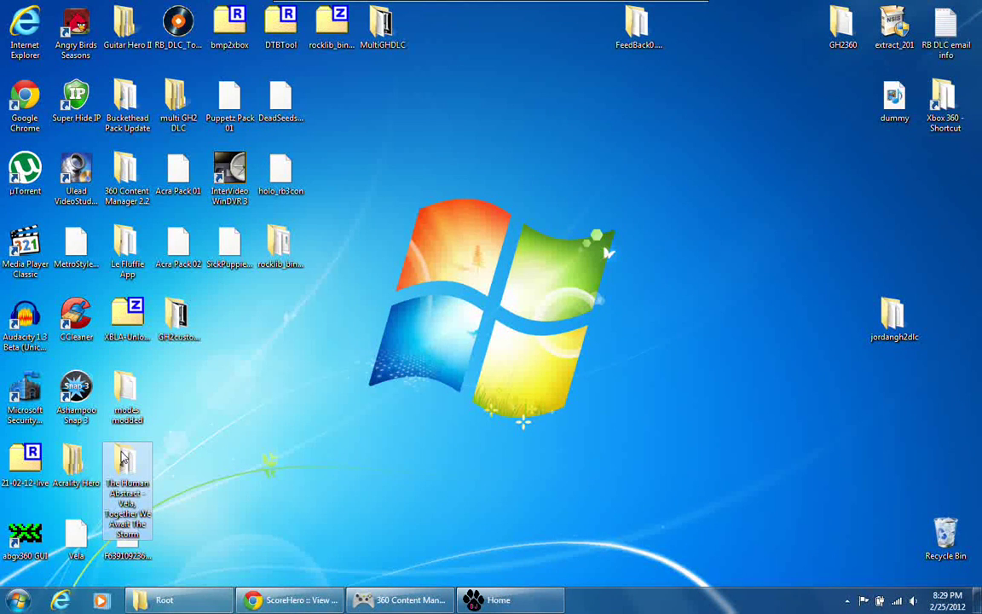
right_click(124, 458)
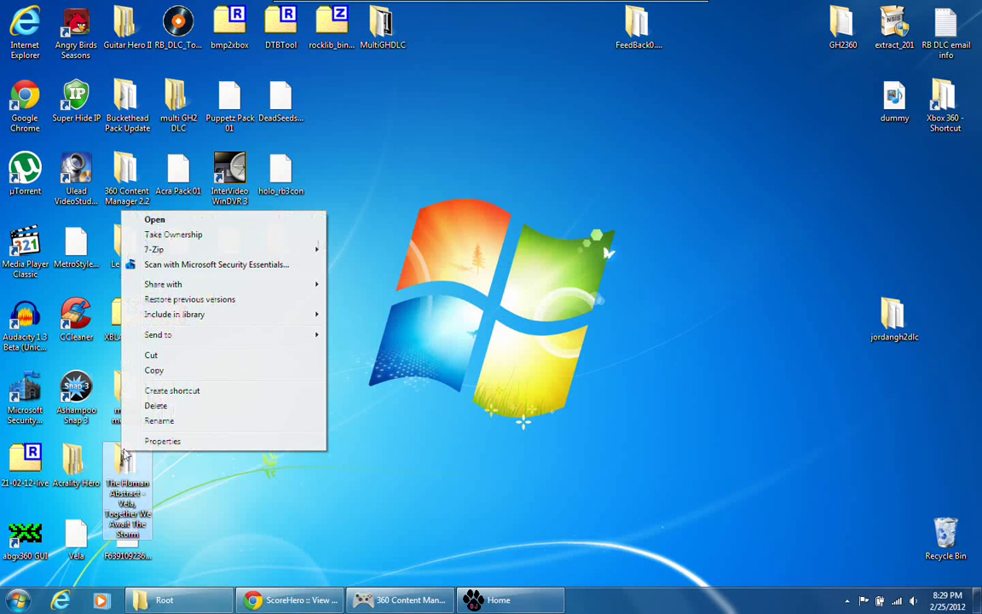
left_click(225, 225)
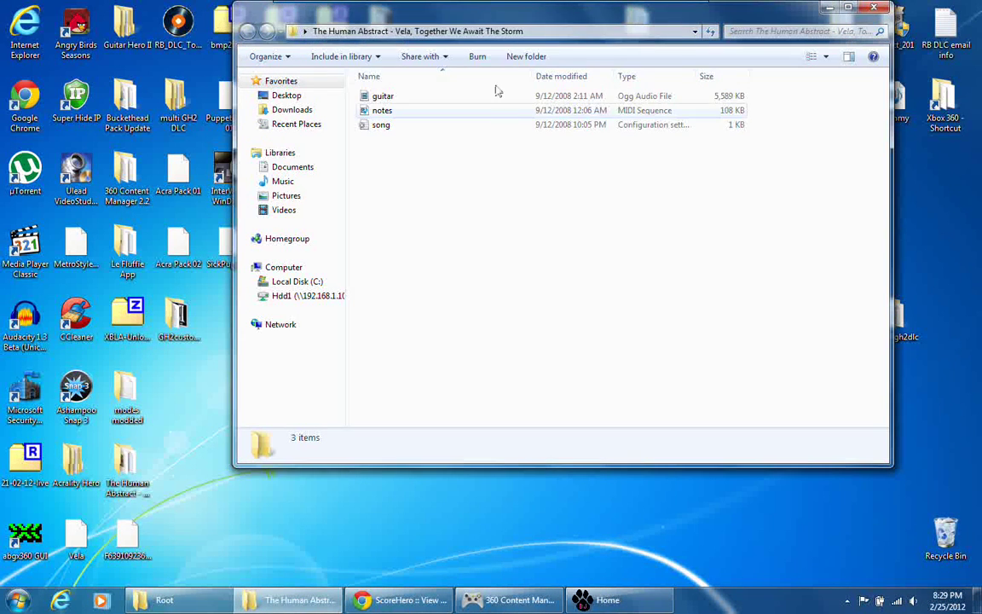
left_click_drag(429, 12, 474, 85)
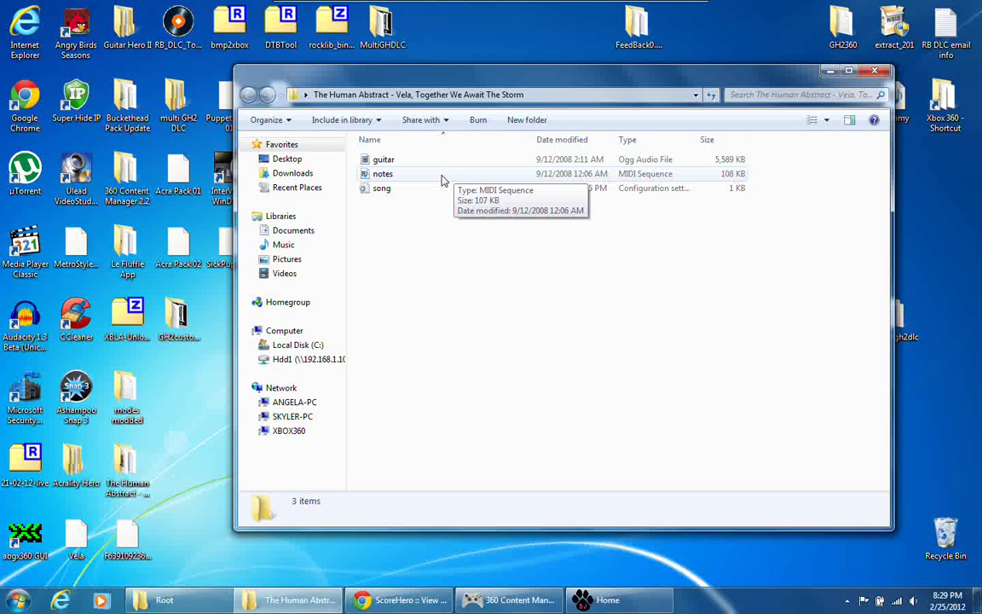
left_click(397, 166)
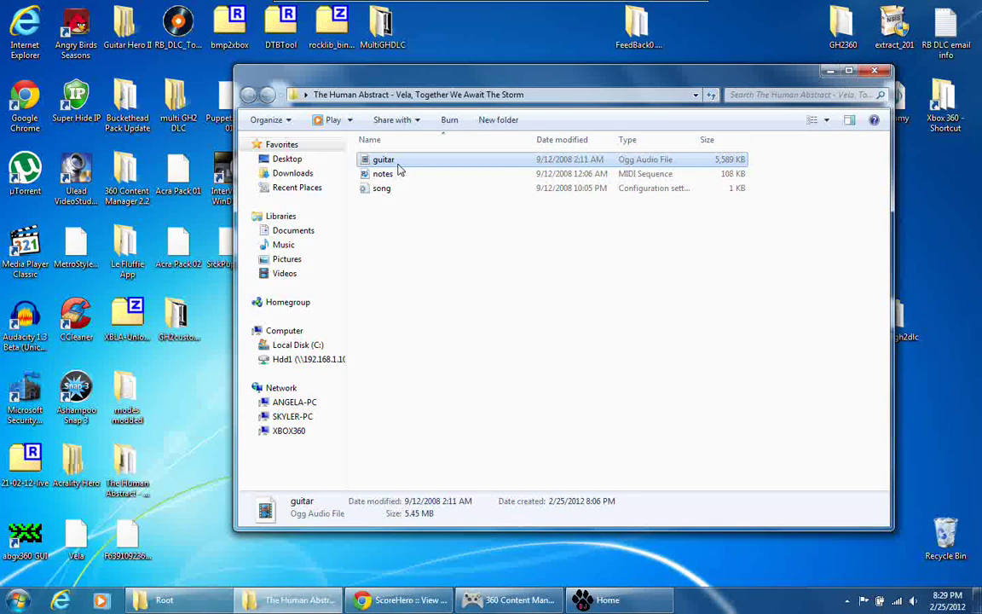
left_click_drag(397, 169, 30, 327)
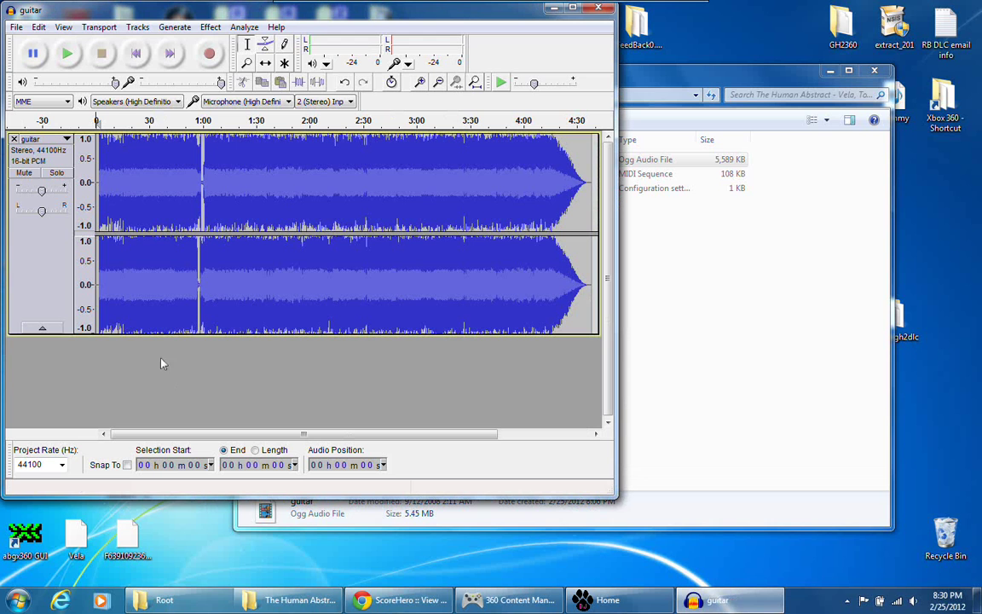
Accept the Import / Export preferences with exported tracks using a custom mix.
left_click(39, 28)
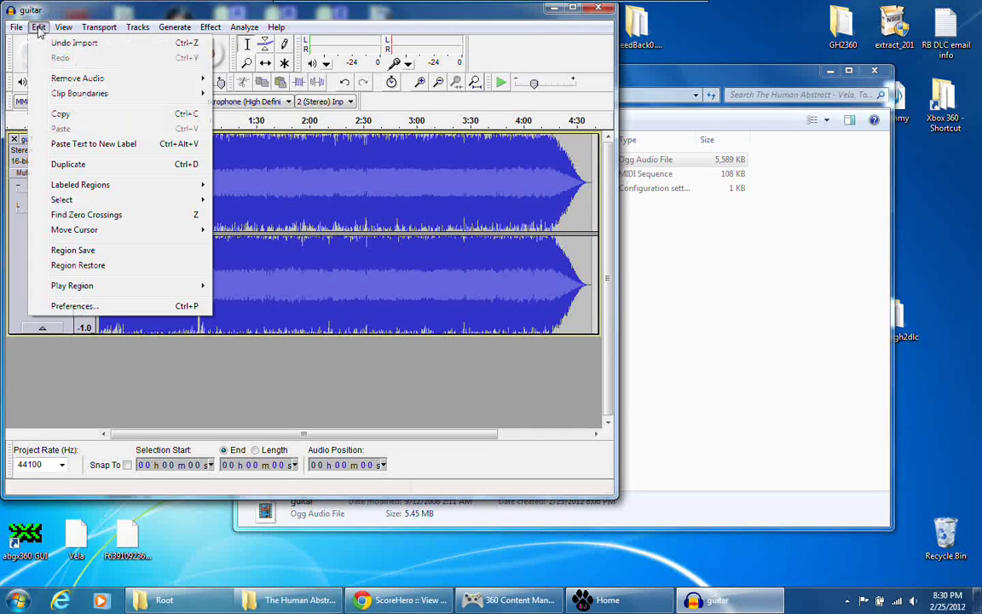
left_click(80, 310)
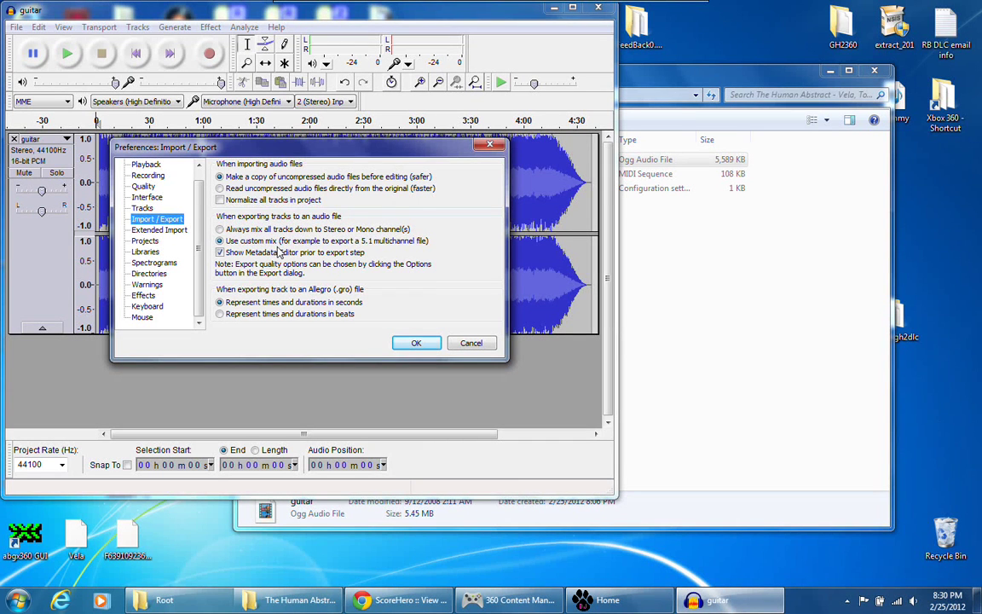
left_click(417, 344)
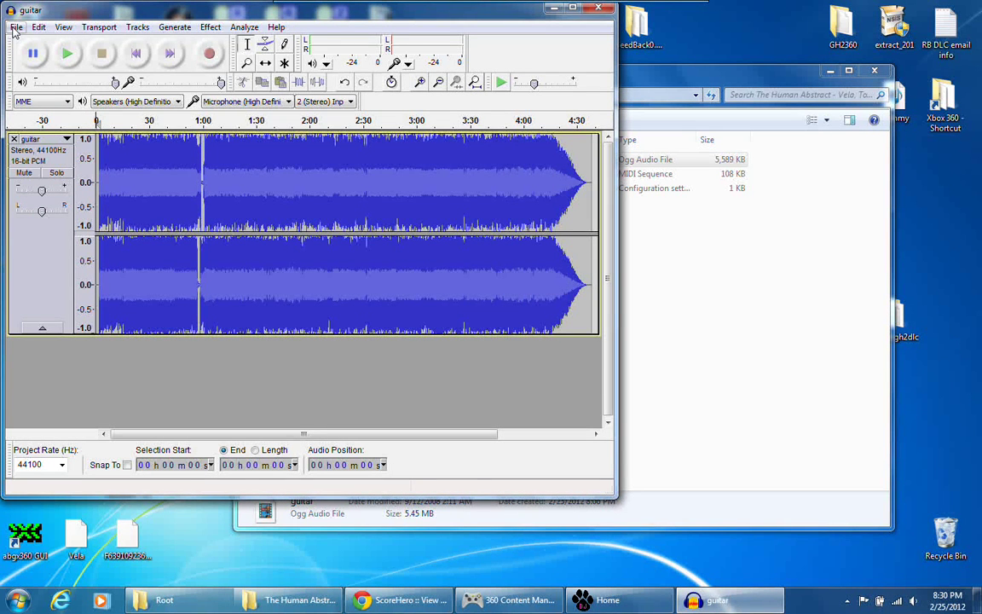
Export the guitar track to the desktop as an Ogg Vorbis file named vela, leaving the metadata tags blank.
left_click(14, 27)
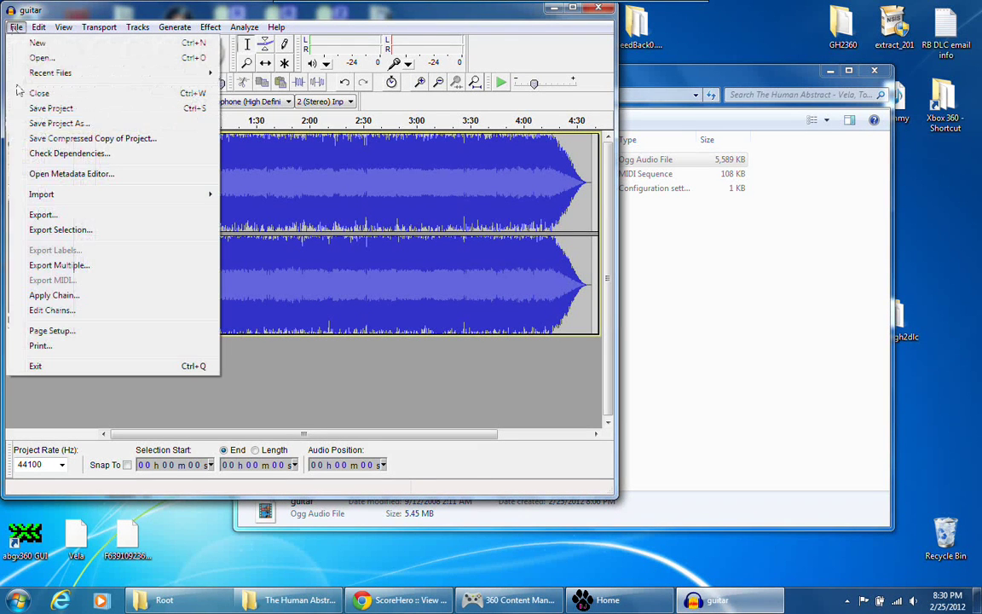
left_click(65, 212)
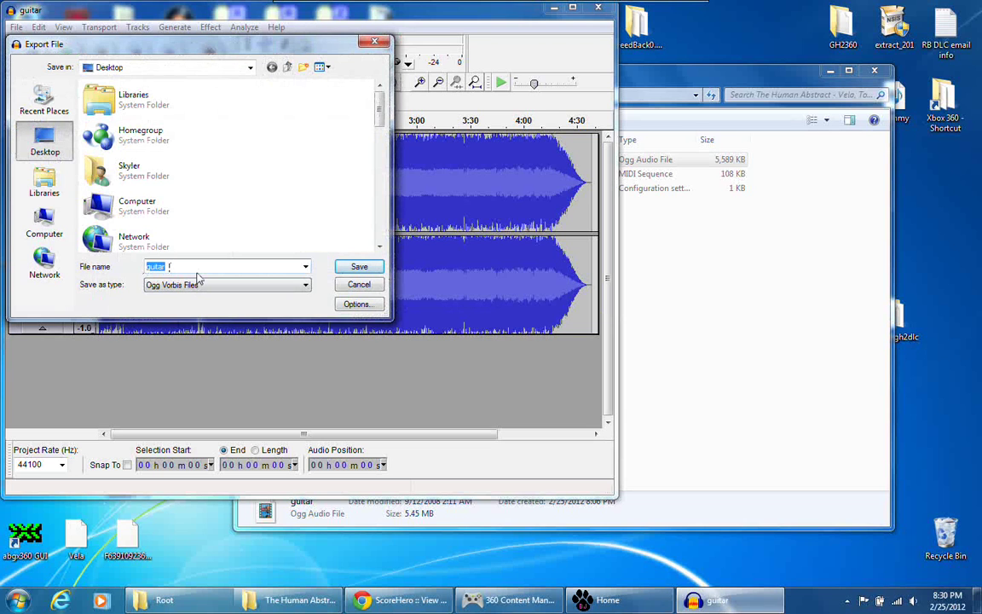
type("vels")
left_click(358, 266)
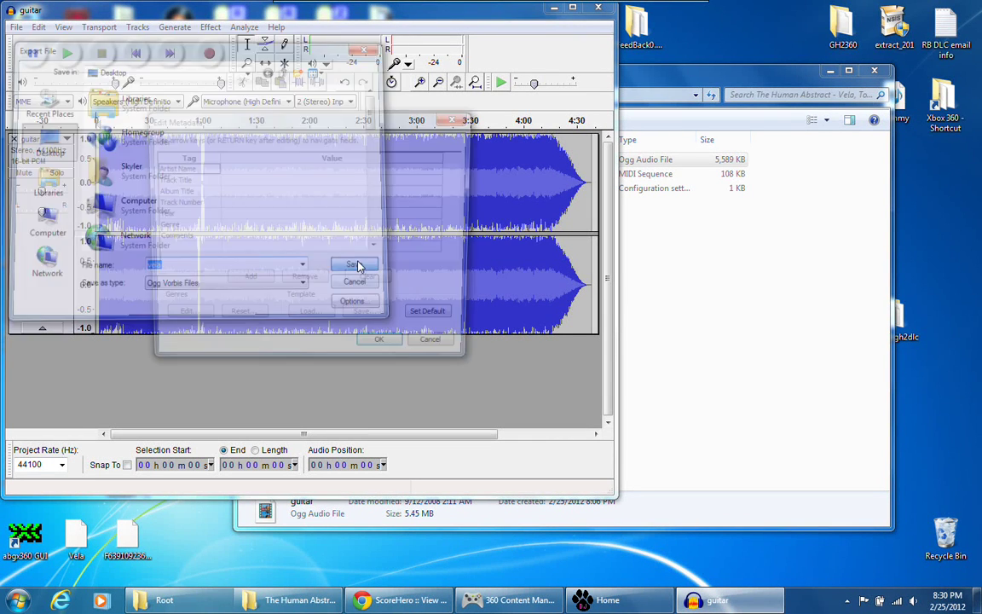
left_click(383, 349)
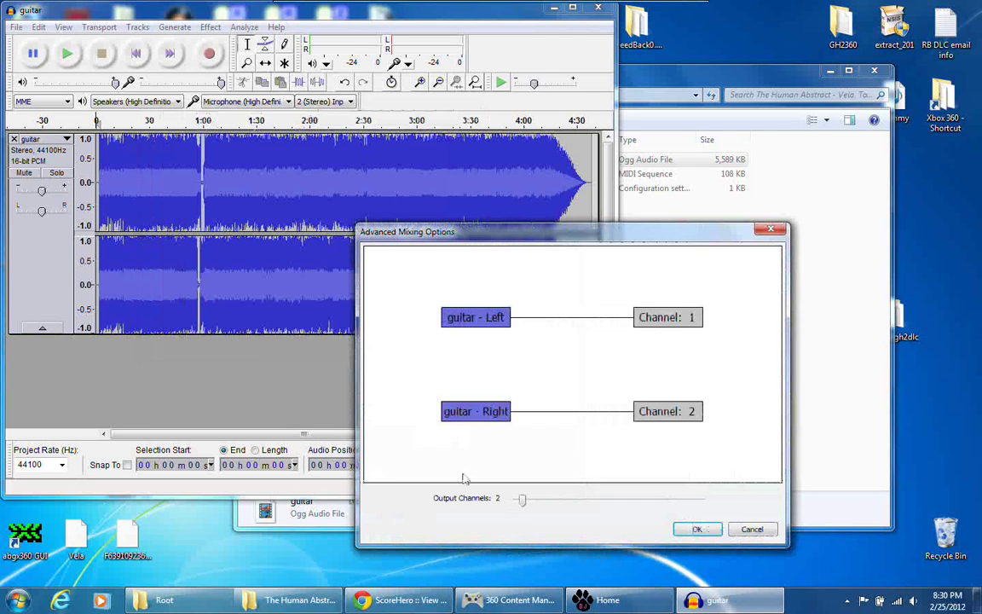
Set the custom mix to 6 output channels, keeping guitar left and right on channels 1 and 2, and start the export.
left_click_drag(512, 229, 381, 139)
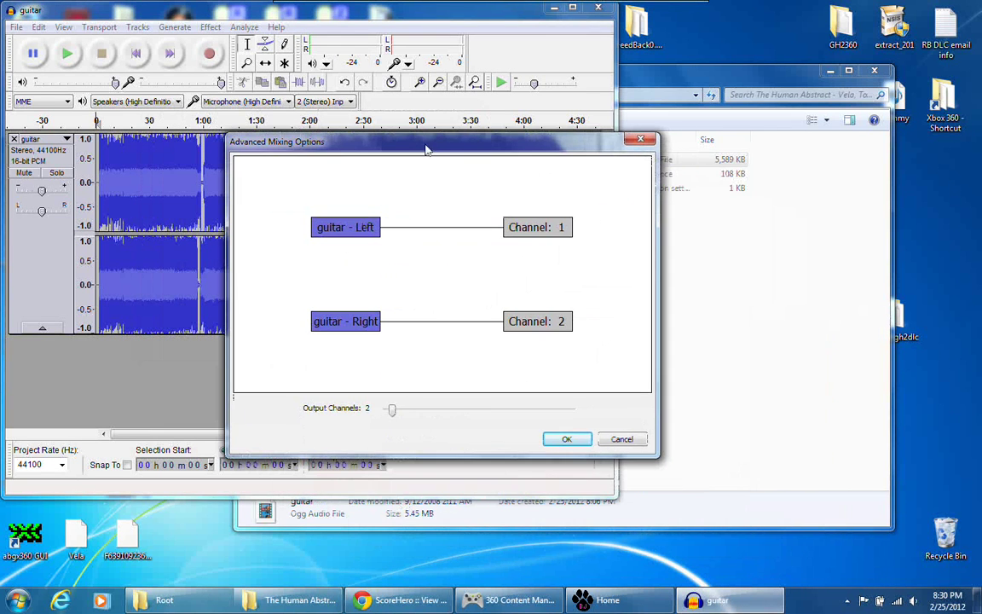
left_click_drag(393, 412, 417, 425)
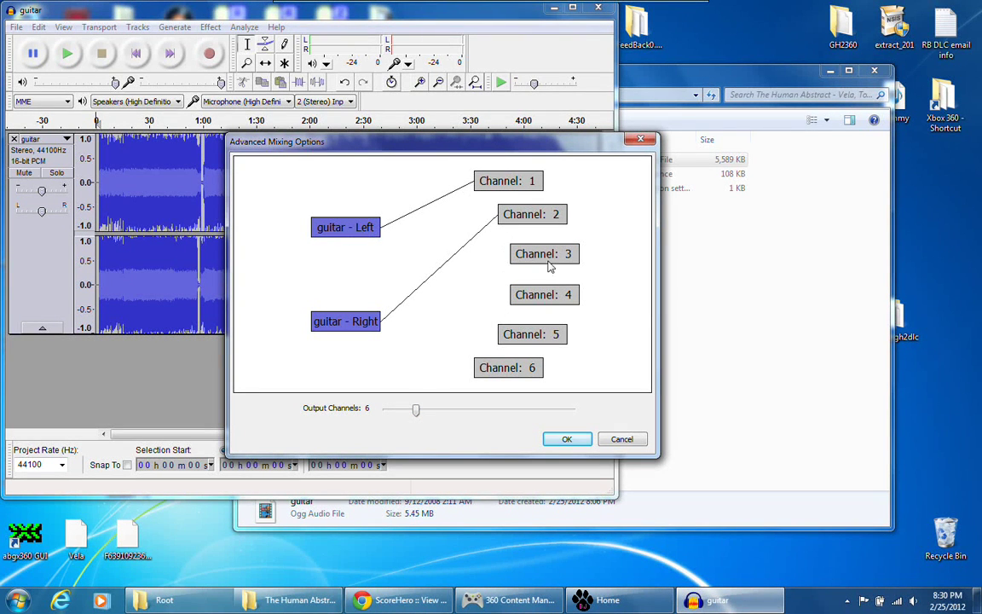
left_click(565, 442)
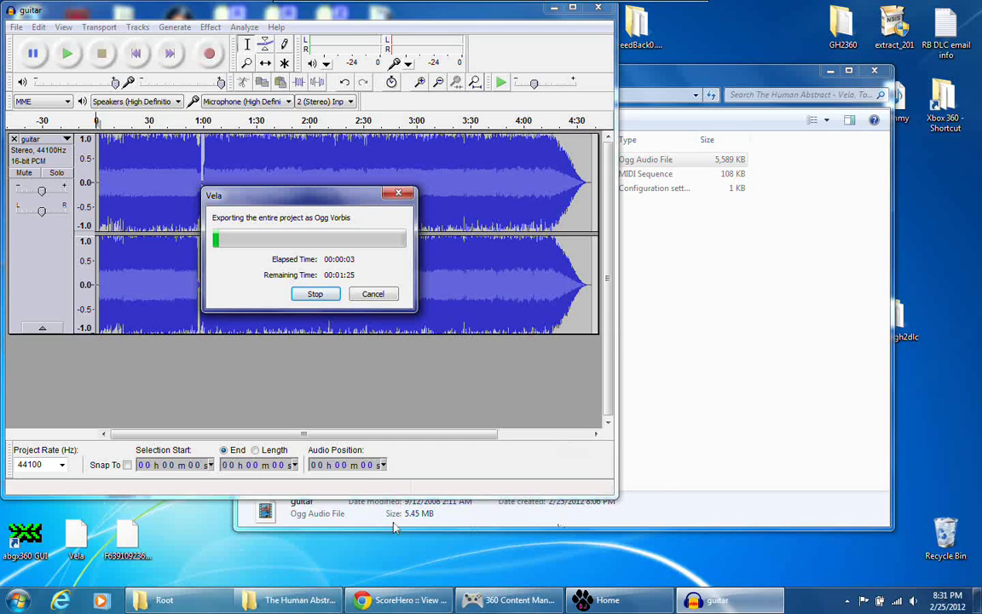
Look inside the exile folder under Root's songs folder and rename that folder as vela.
left_click(205, 602)
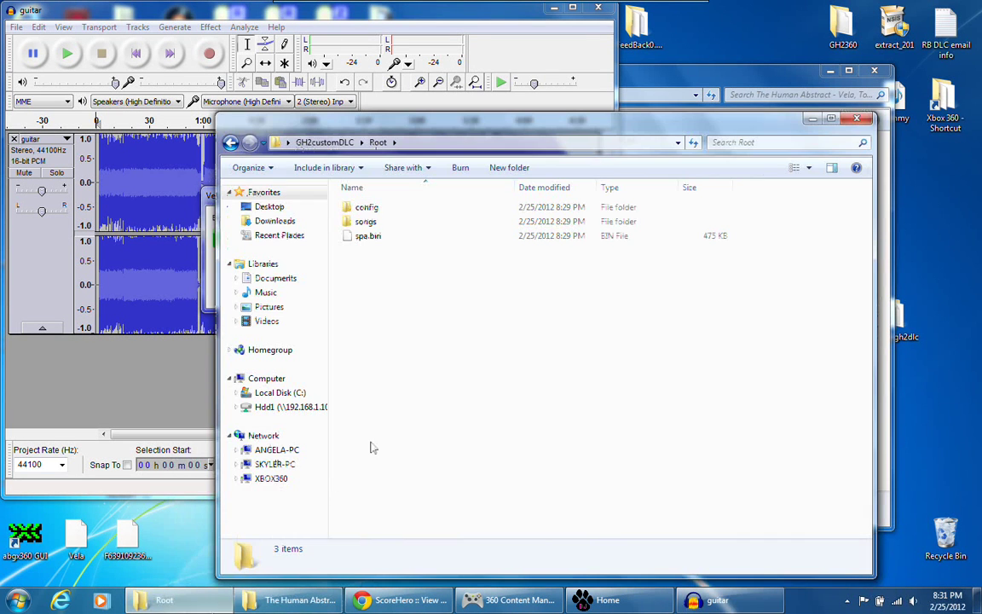
double_click(380, 224)
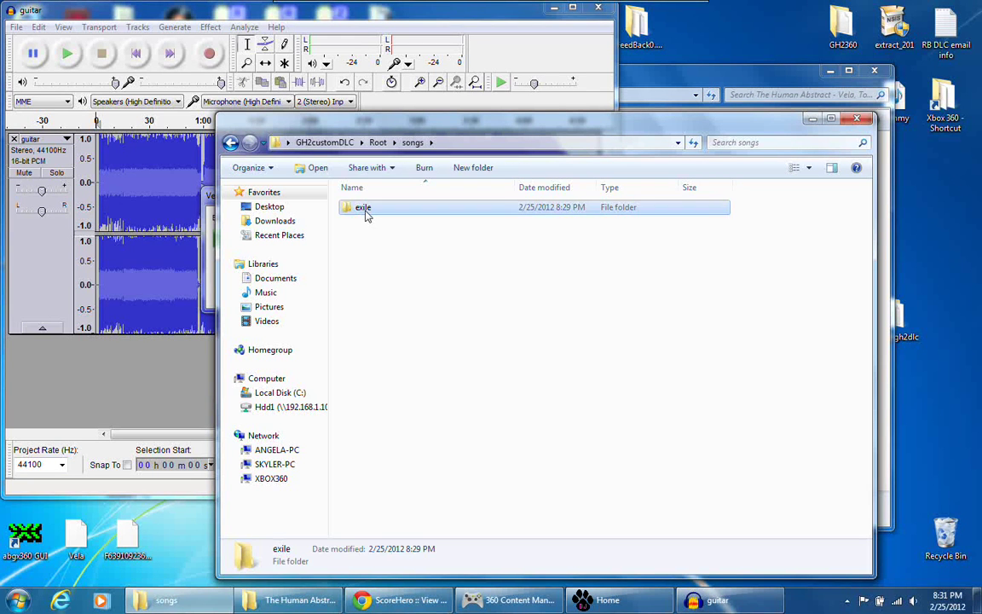
double_click(365, 213)
key("BackSpace")
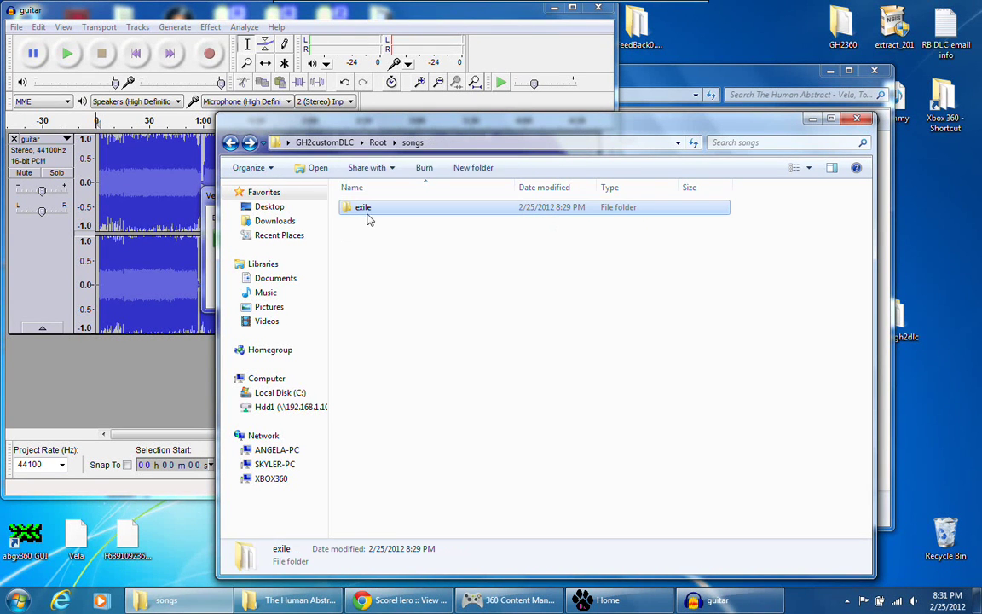
key("F2")
type("vela")
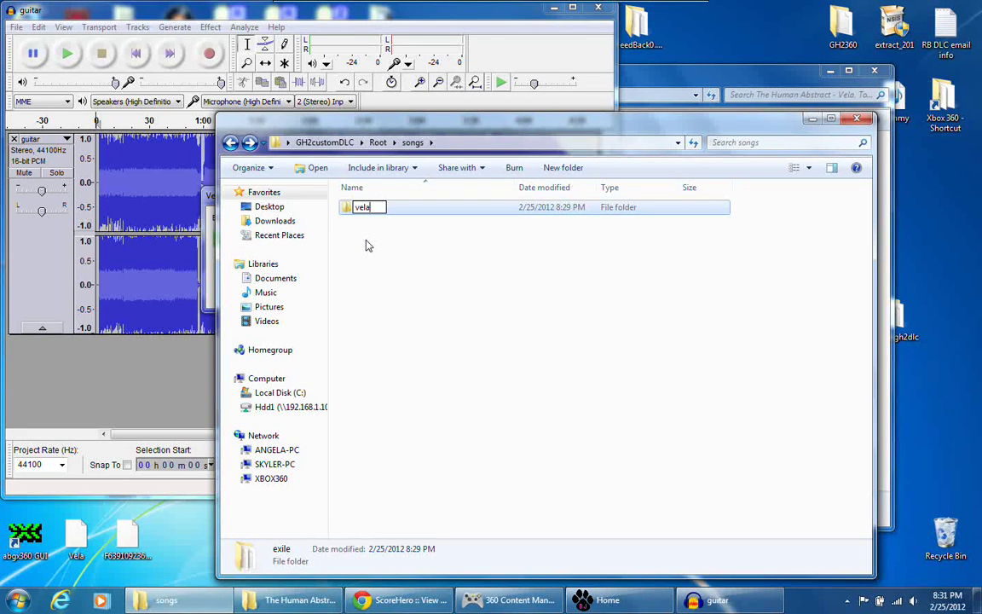
left_click(367, 245)
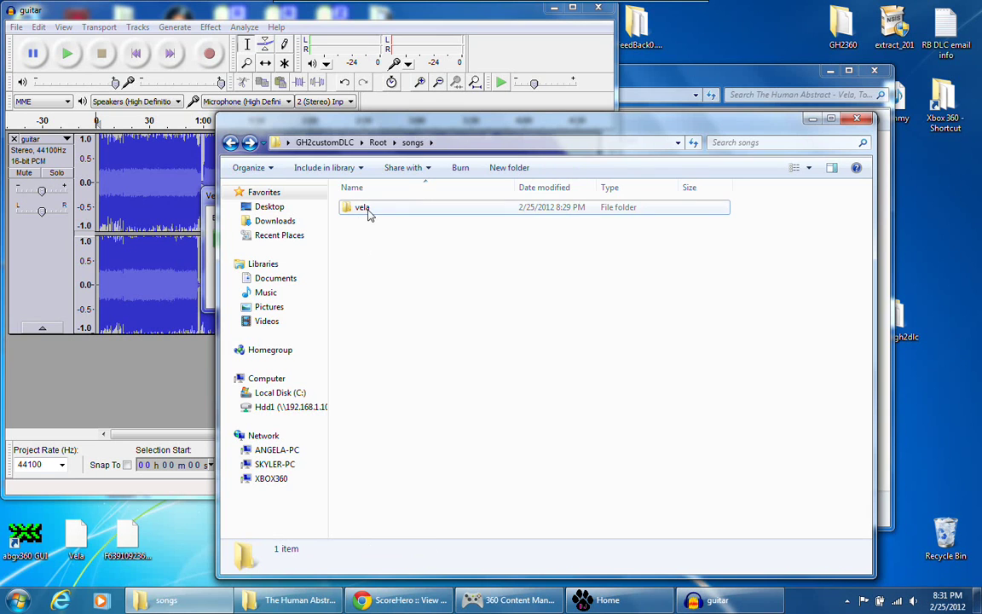
Delete the exile MIDI file and exile.mogg from the vela folder.
left_click(369, 213)
double_click(369, 213)
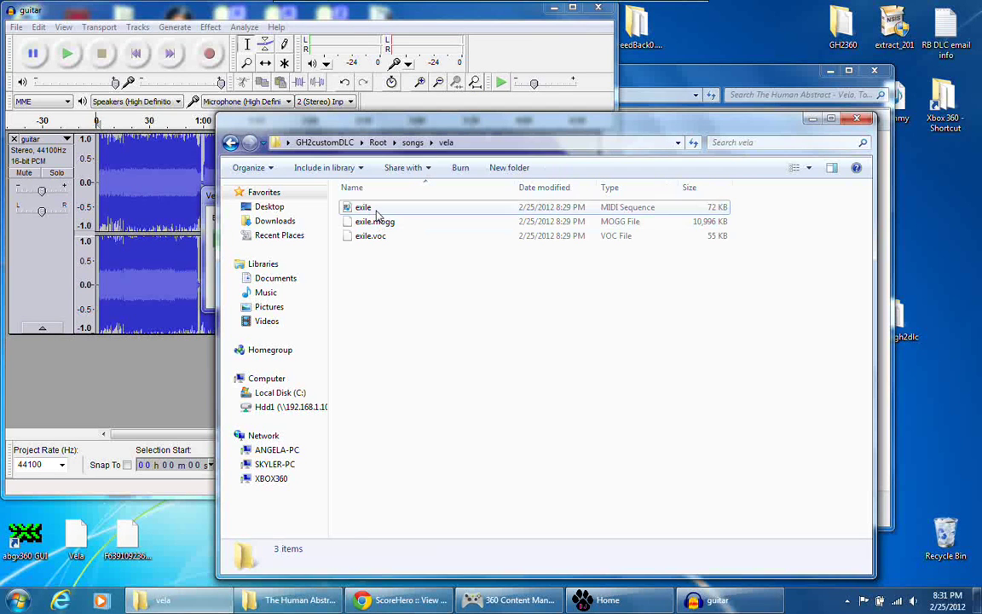
left_click(373, 223, "shift")
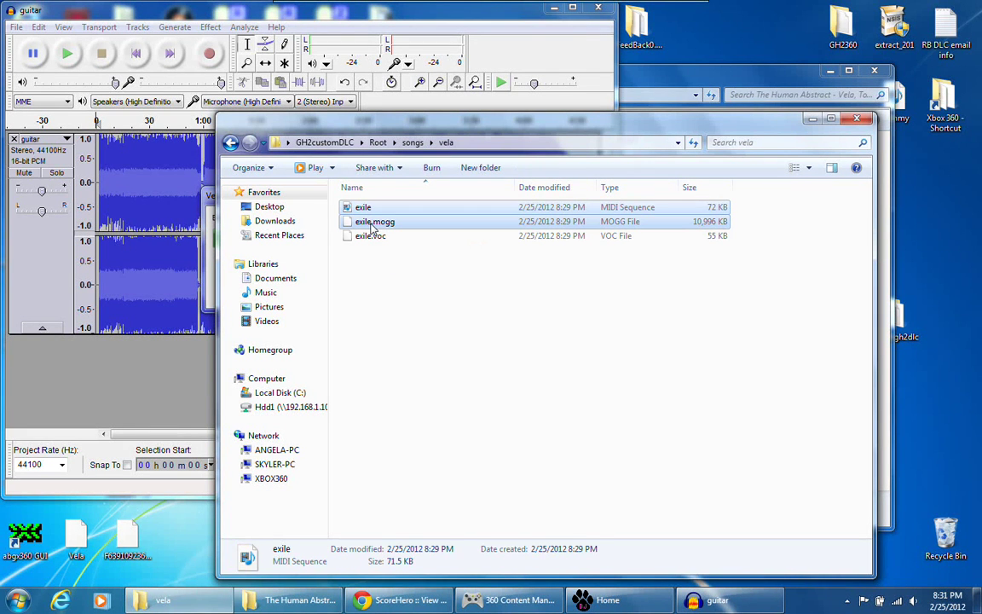
key("Delete")
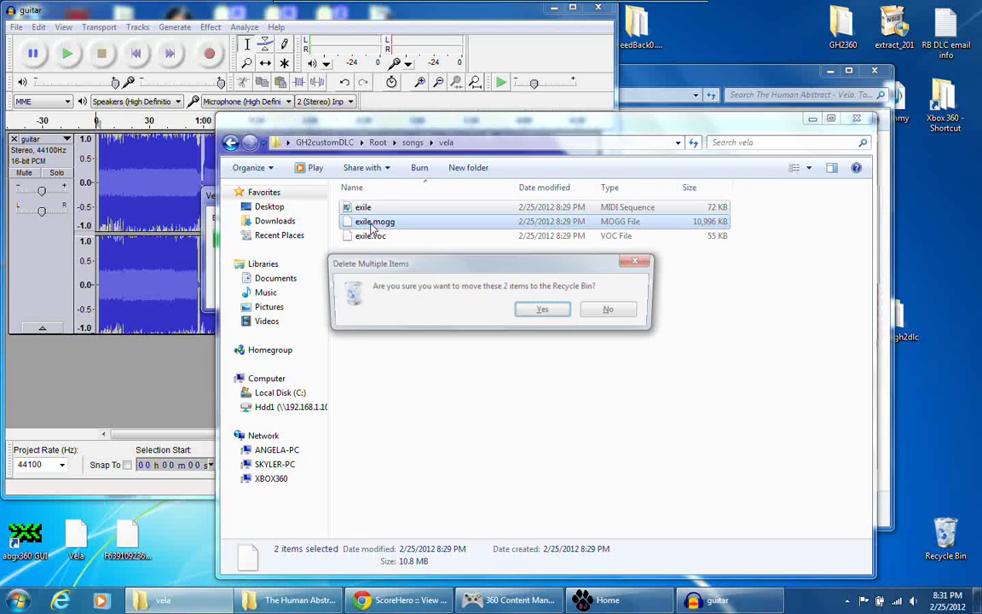
key("Return")
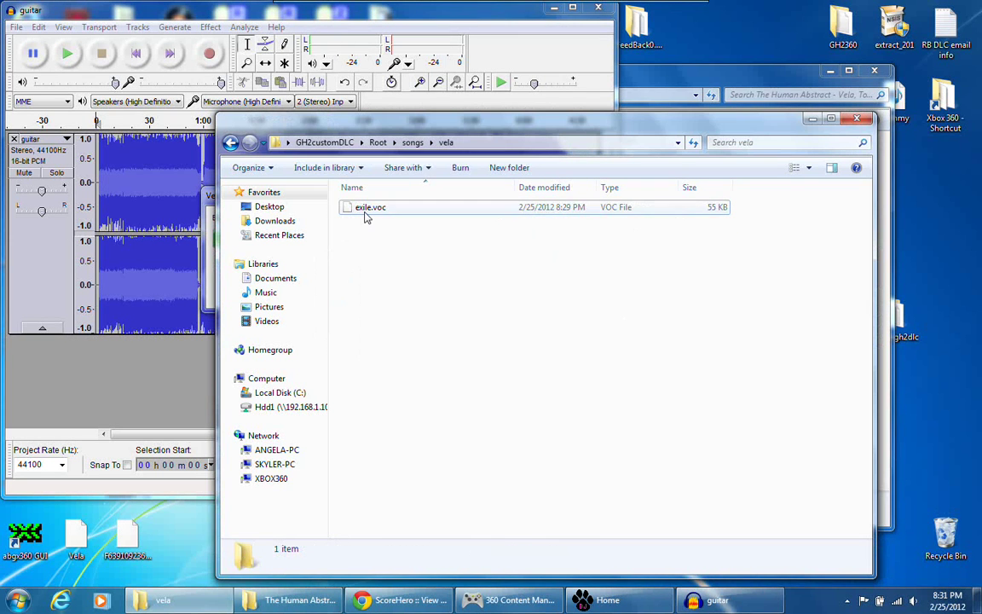
Rename exile.voc as vela.voc.
left_click(363, 213)
left_click(362, 213)
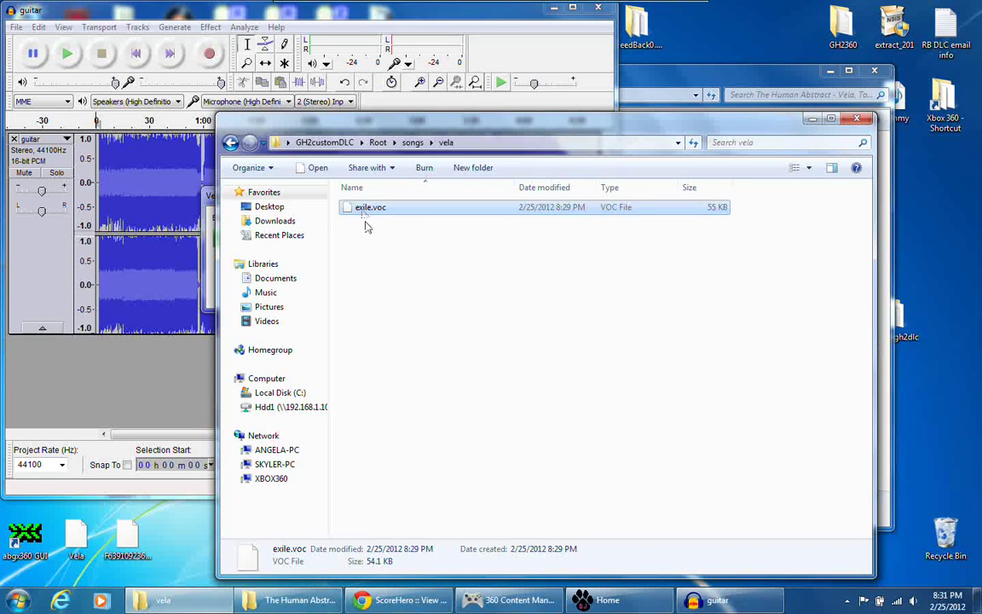
type("vela.voc")
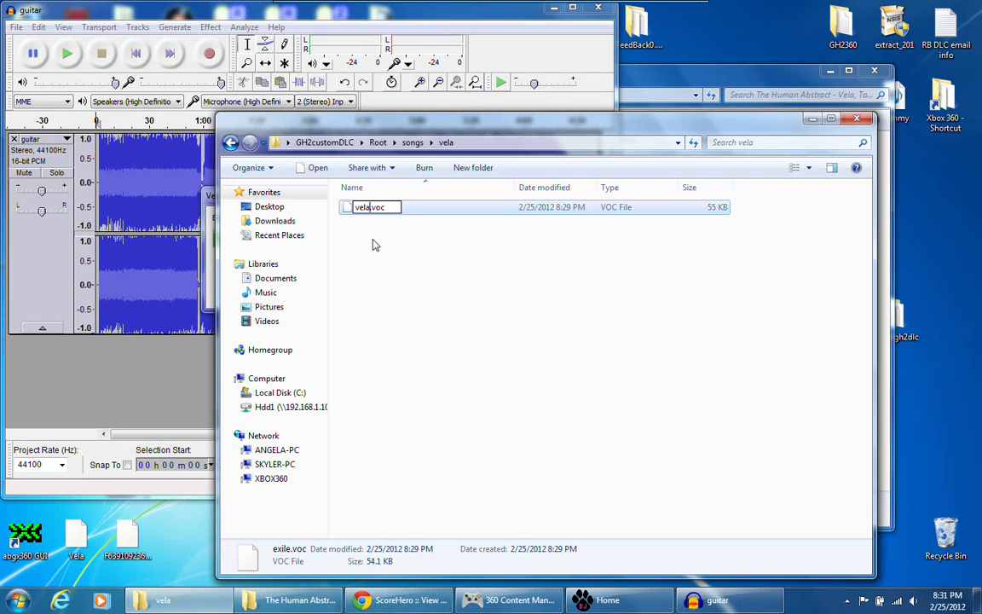
left_click(373, 245)
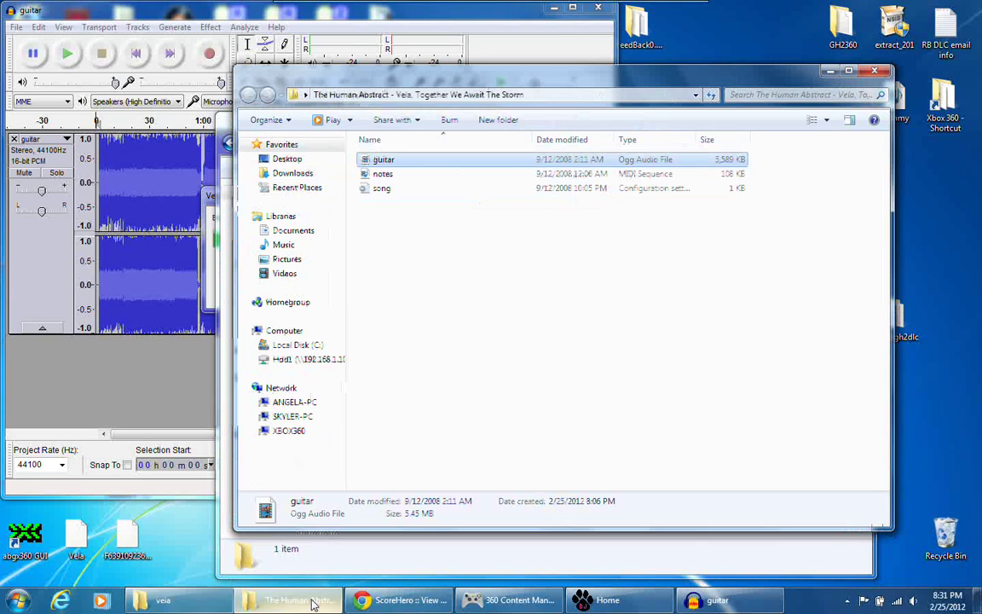
Copy the notes MIDI file from The Human Abstract folder into the GH2customDLC vela folder and rename it as vela.
key("alt+Tab")
left_click(418, 182)
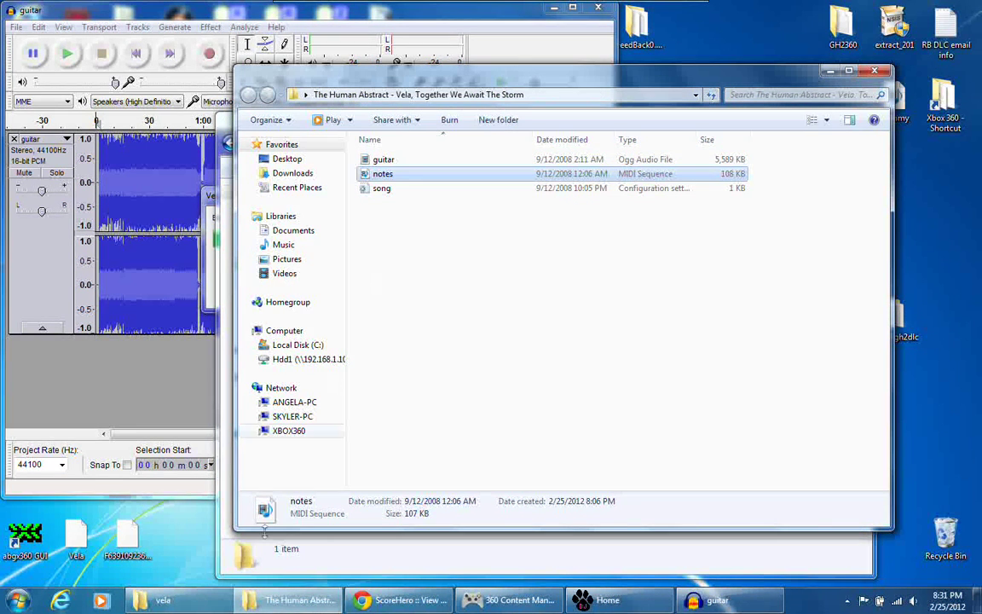
left_click(266, 566)
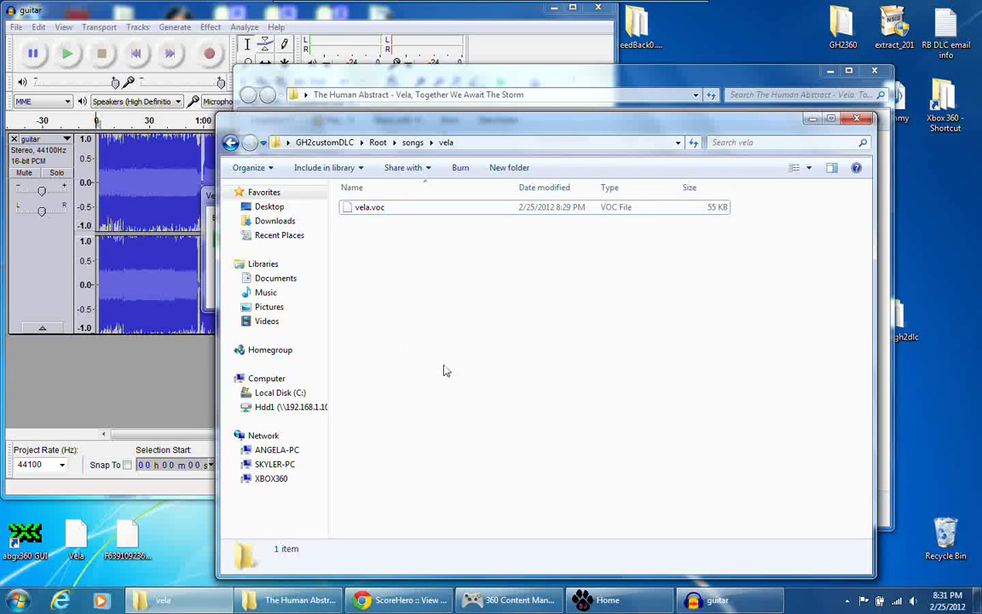
left_click(363, 209)
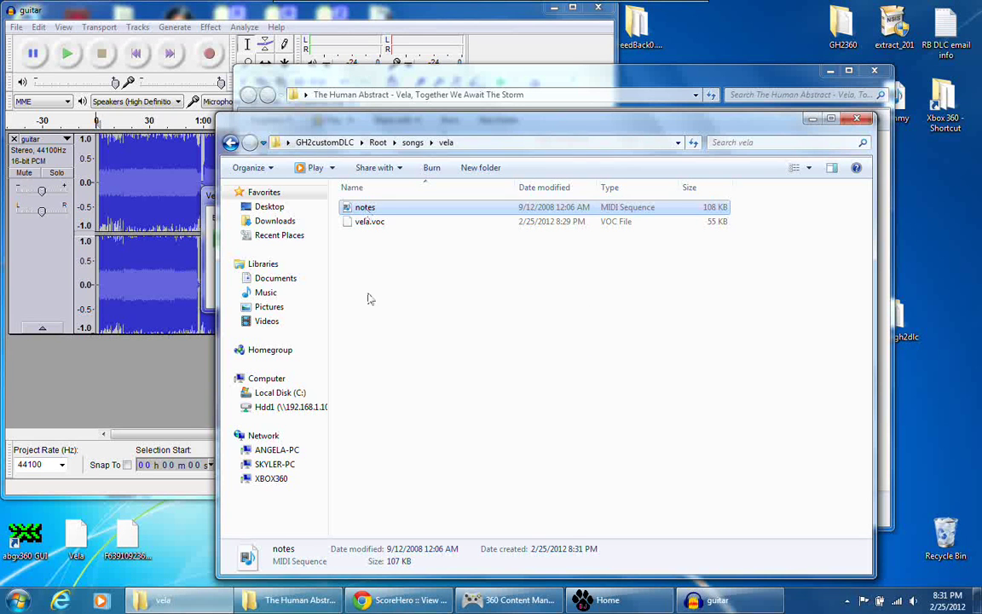
key("F2")
type("vela")
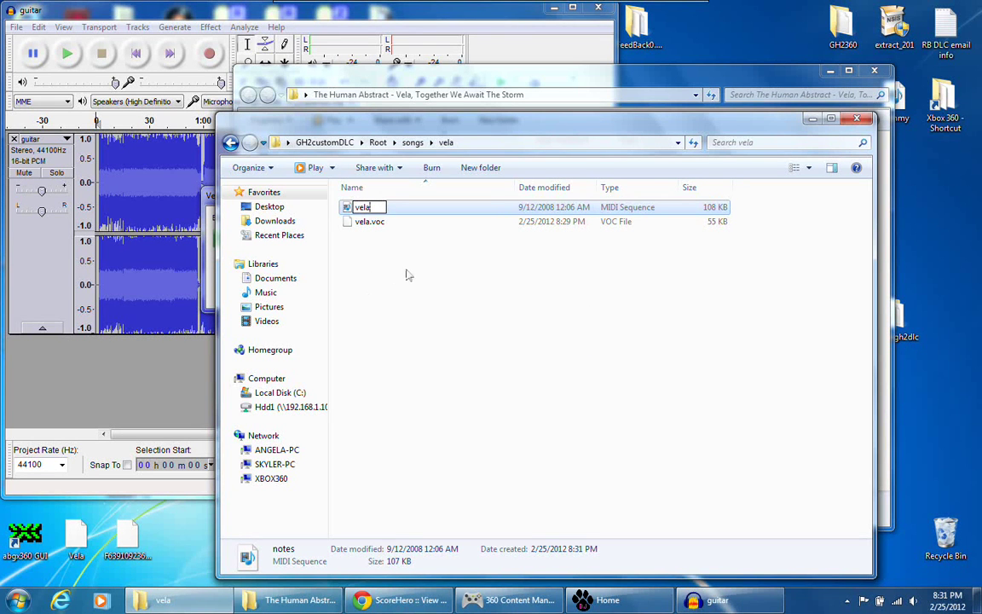
key("Return")
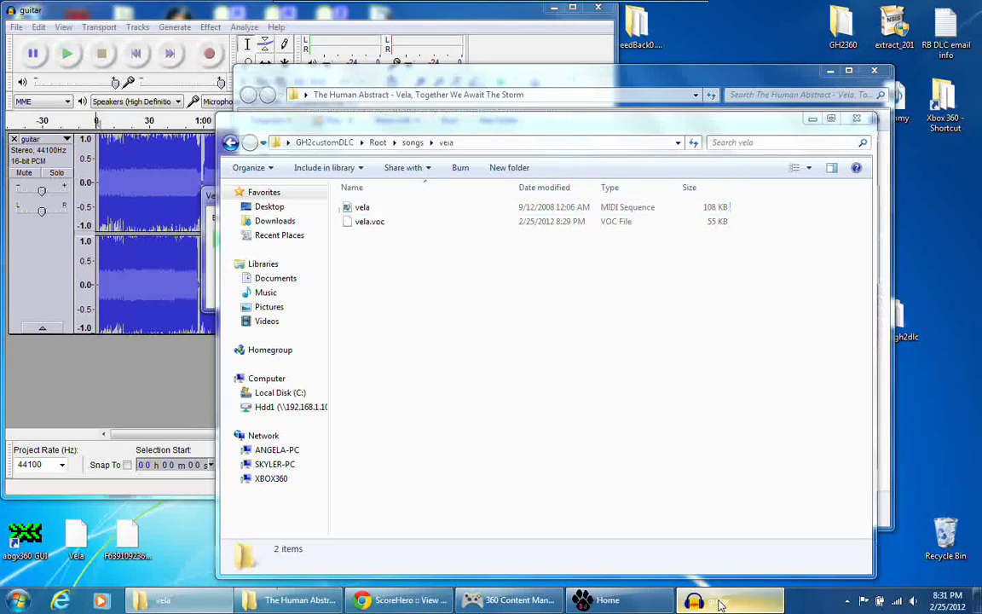
Switch to Audacity and close the guitar project without saving changes.
left_click(699, 599)
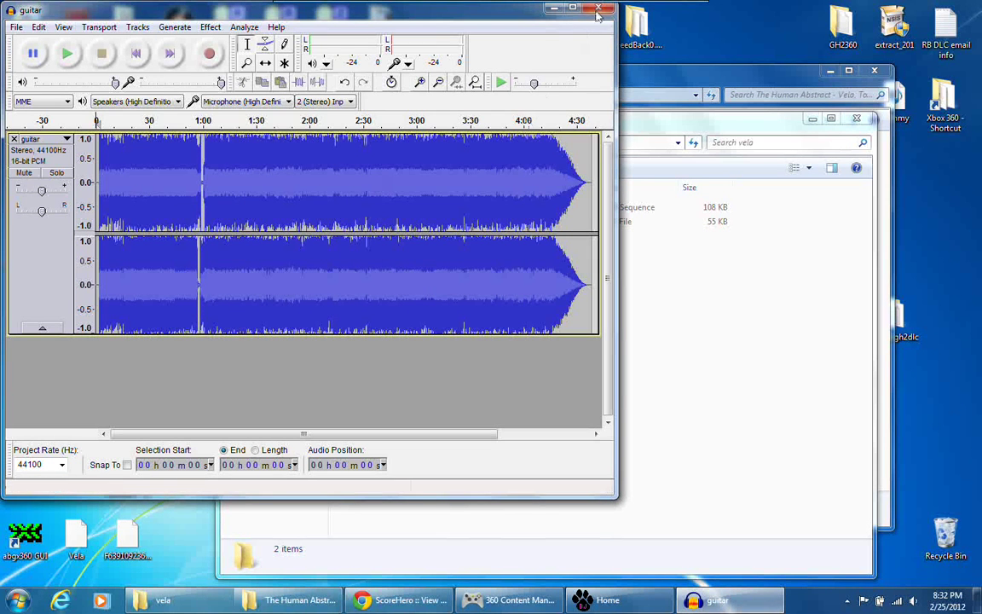
key("ctrl+w")
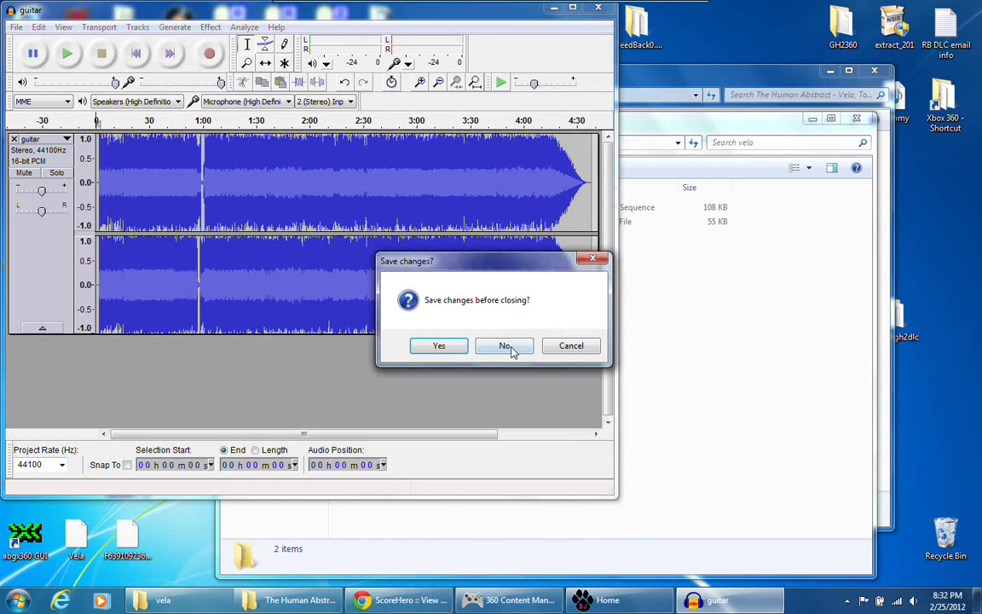
left_click(511, 348)
Move the exported Vela Ogg file from the desktop into the vela song folder and rename it in lowercase as vela.
left_click(181, 390)
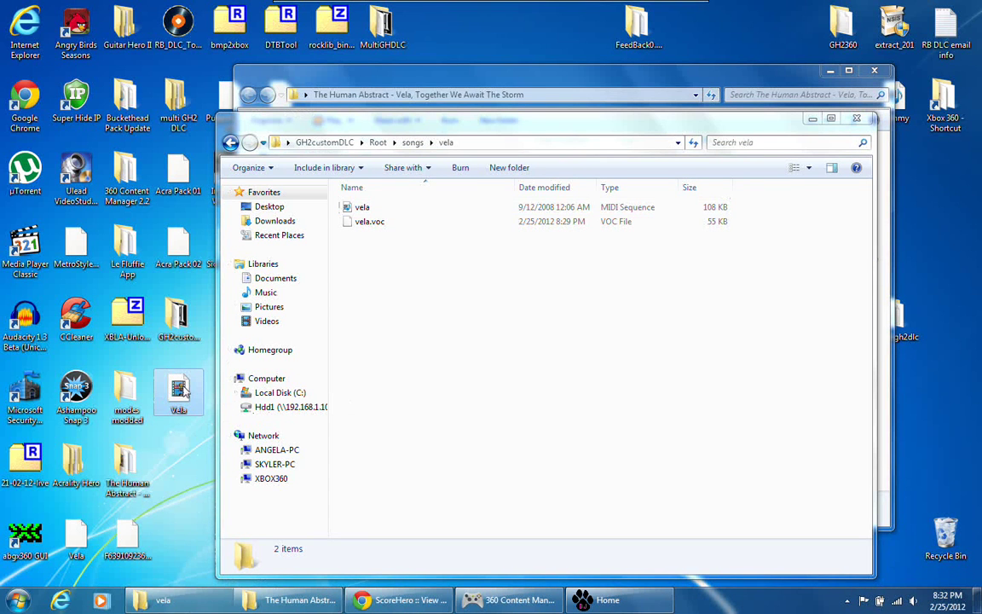
left_click_drag(182, 390, 434, 307)
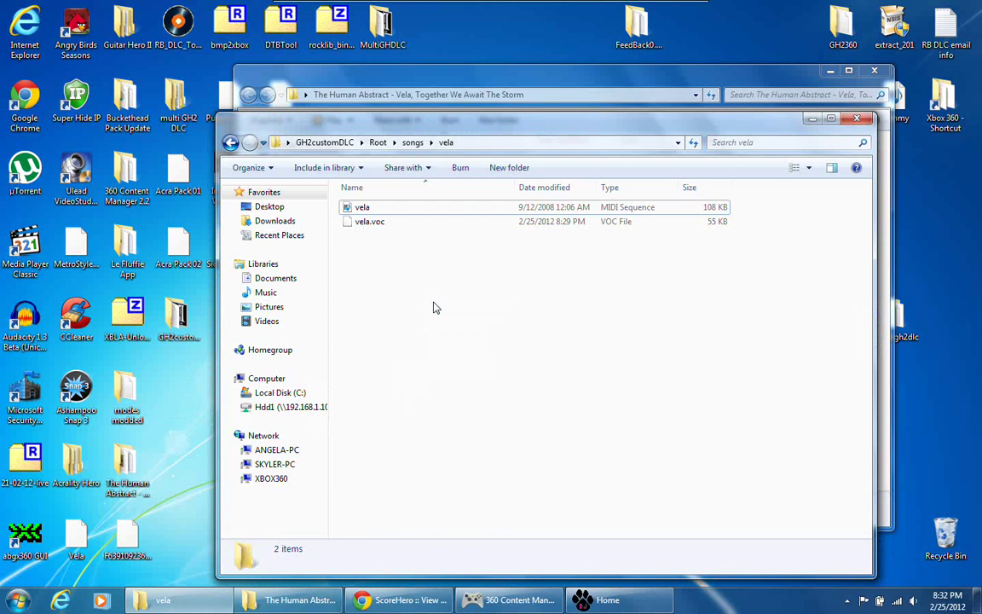
left_click(366, 239)
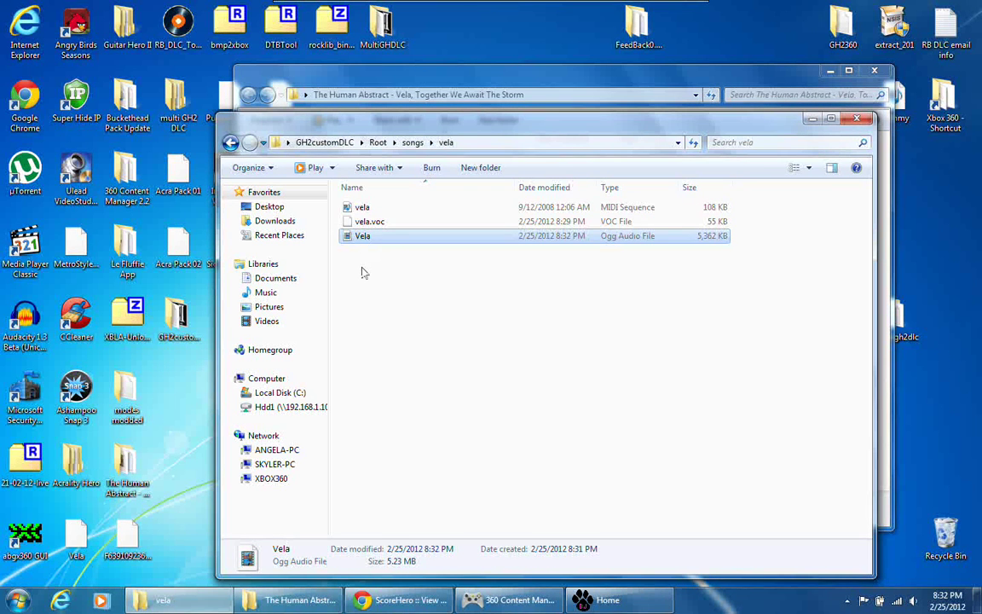
type("vela")
left_click(361, 271)
Delete the extensionless Vela file from the desktop.
left_click(78, 537)
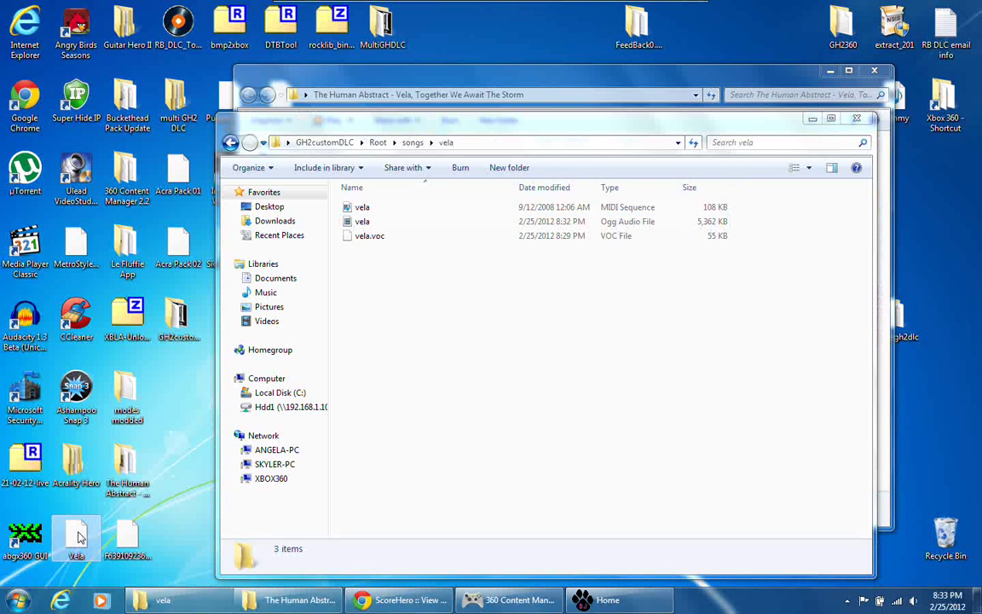
key("Delete")
key("Return")
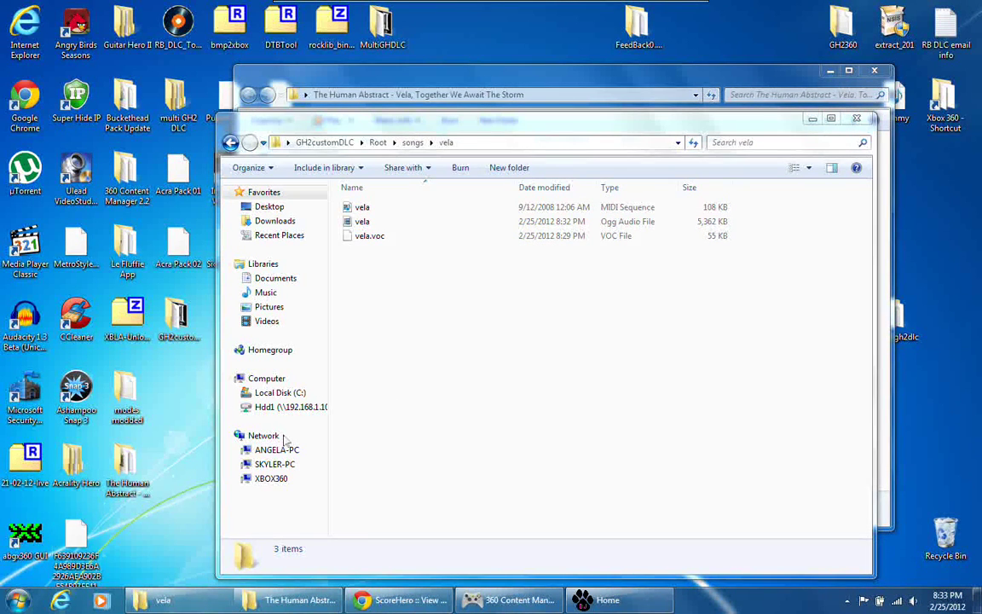
Go back up to Root, enter the config folder and open the contexts DTA file in Notepad.
left_click(386, 395)
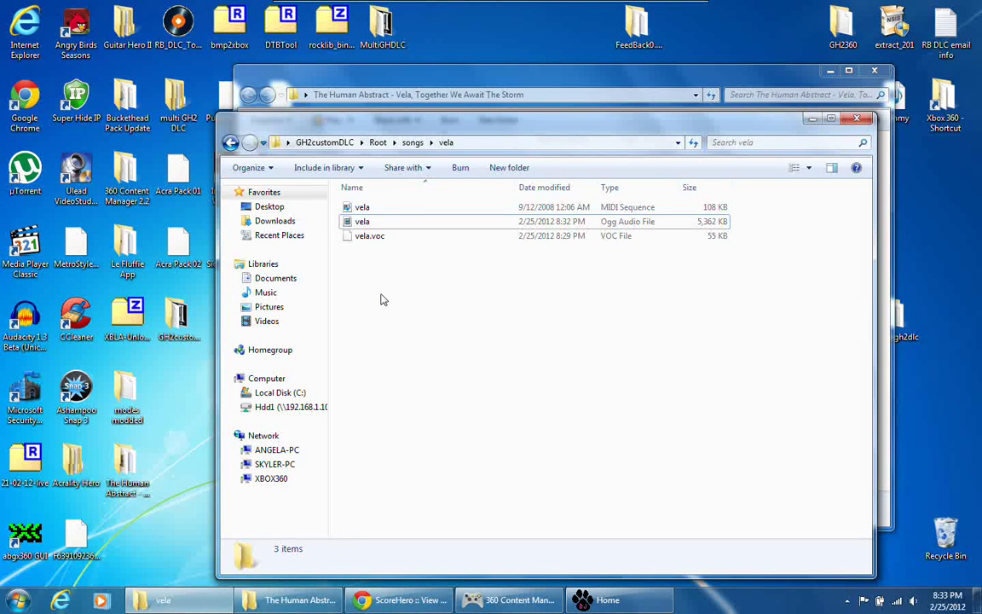
key("BackSpace")
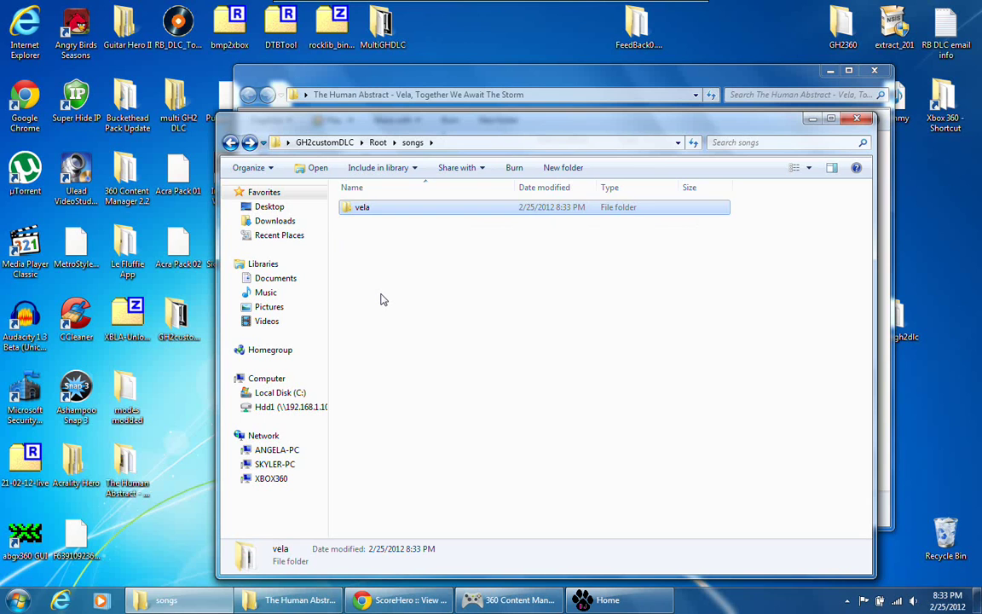
key("BackSpace")
key("Up")
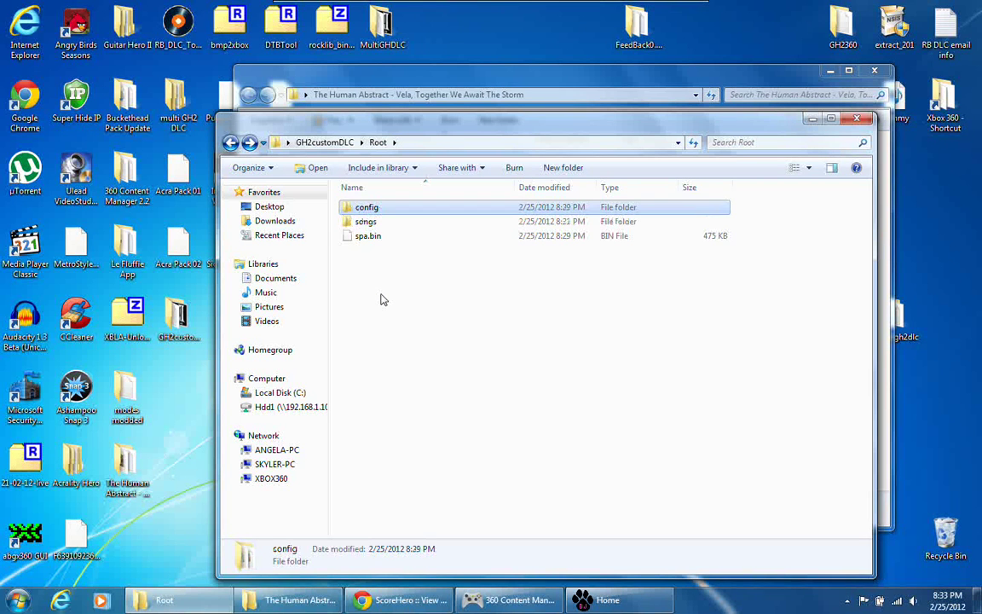
key("Return")
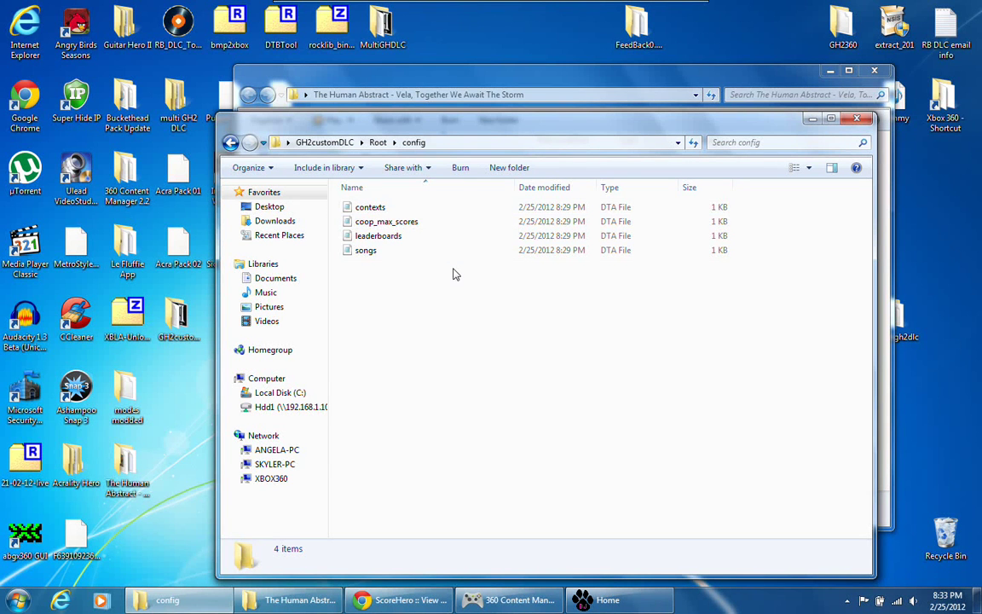
left_click(387, 210)
double_click(387, 210)
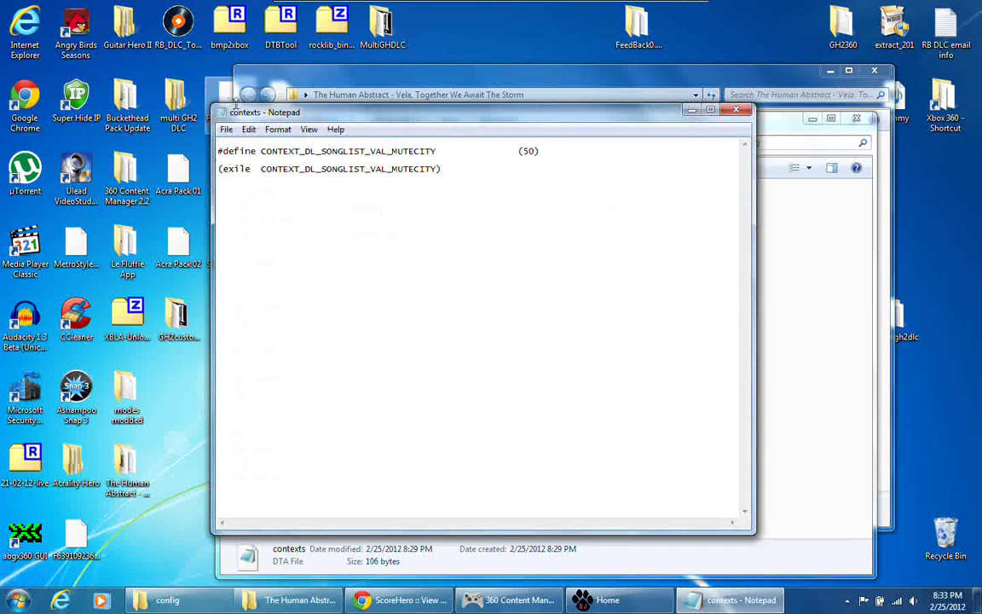
Change the define line to CONTEXT_DL_SONGLIST_VAL_VELA and replace its value in parentheses with vela.
left_click_drag(436, 152, 393, 154)
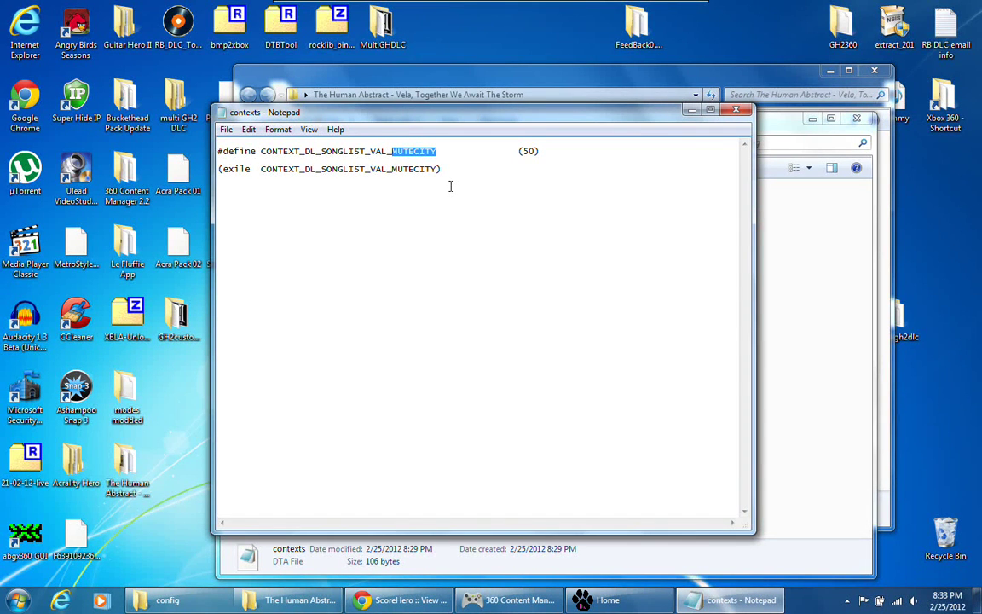
type("VELA")
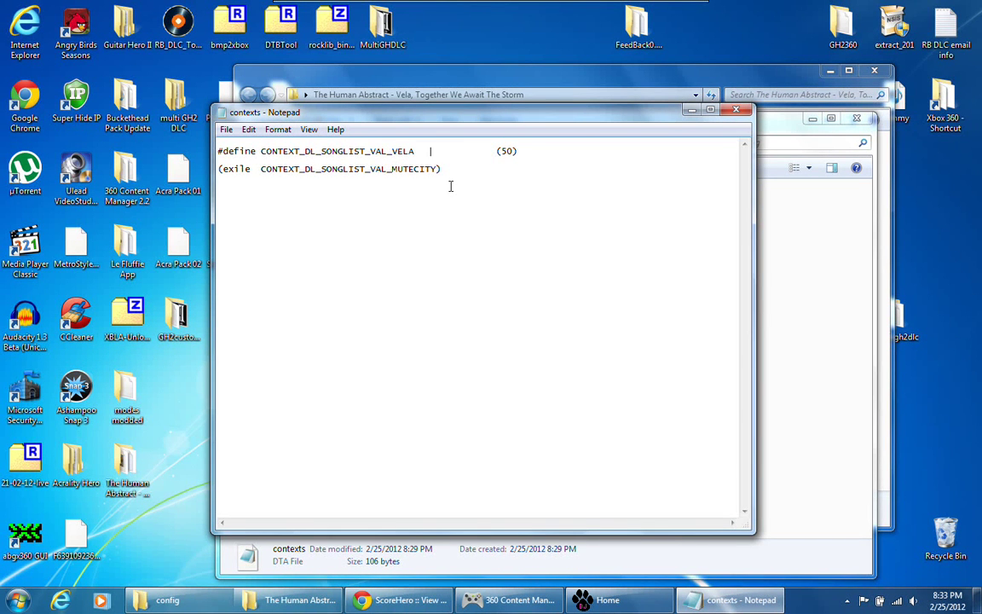
key("BackSpace")
key("BackSpace")
type("vela")
Change the second contexts line to (vela CONTEXT_DL_SONGLIST_VAL_VELA), then close the file and save the changes.
left_click_drag(249, 169, 226, 175)
type("vela")
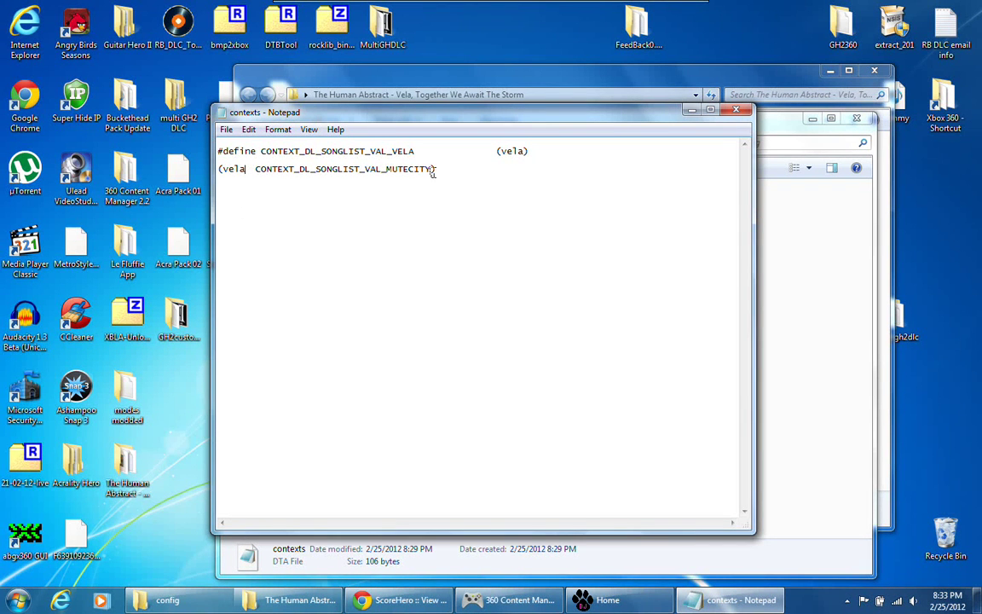
left_click_drag(433, 169, 388, 179)
type("VELA)")
left_click(736, 109)
left_click(461, 308)
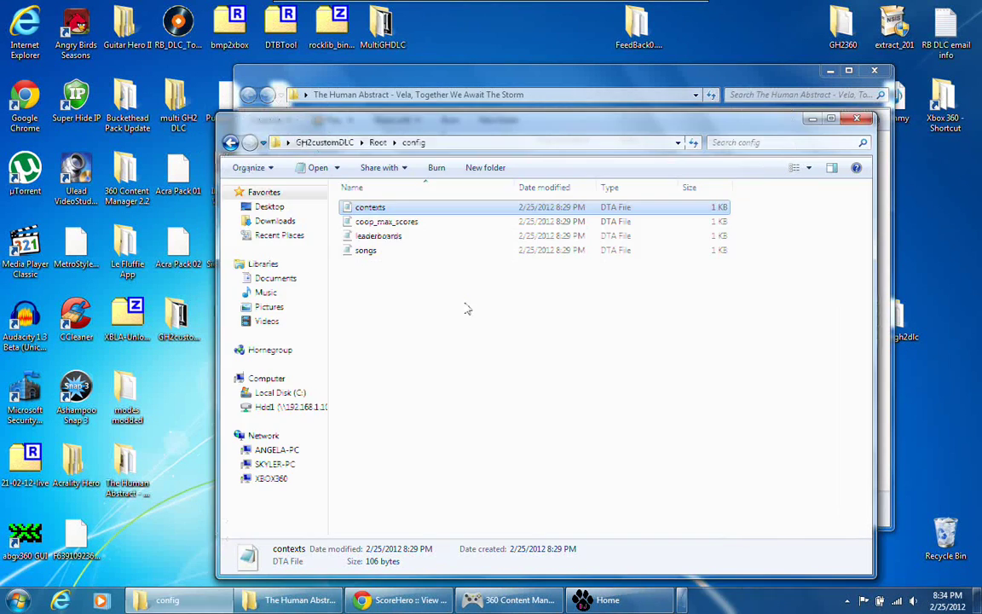
Open the songs DTA file in the config folder and replace the song identifier on its opening line with vela.
double_click(383, 253)
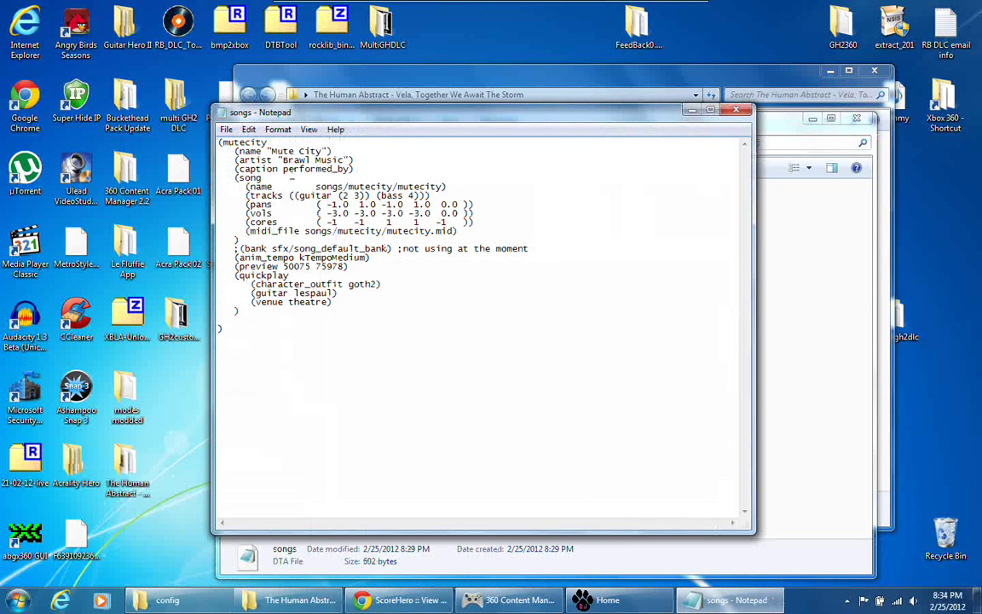
left_click_drag(272, 143, 229, 142)
type("vela")
Set the song's display name to "Vela, Together we Await the Storm".
left_click_drag(323, 151, 278, 151)
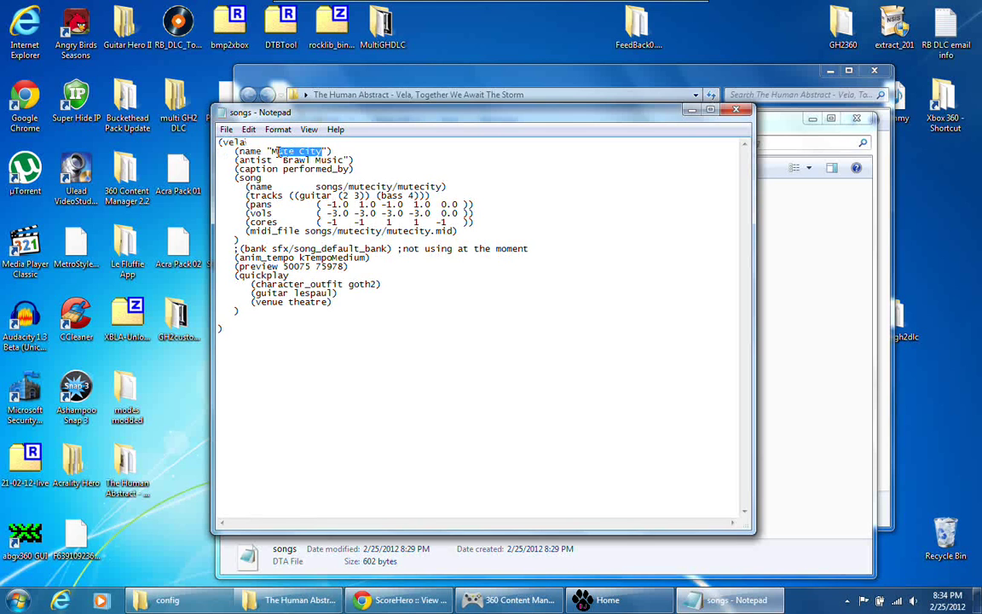
key("BackSpace")
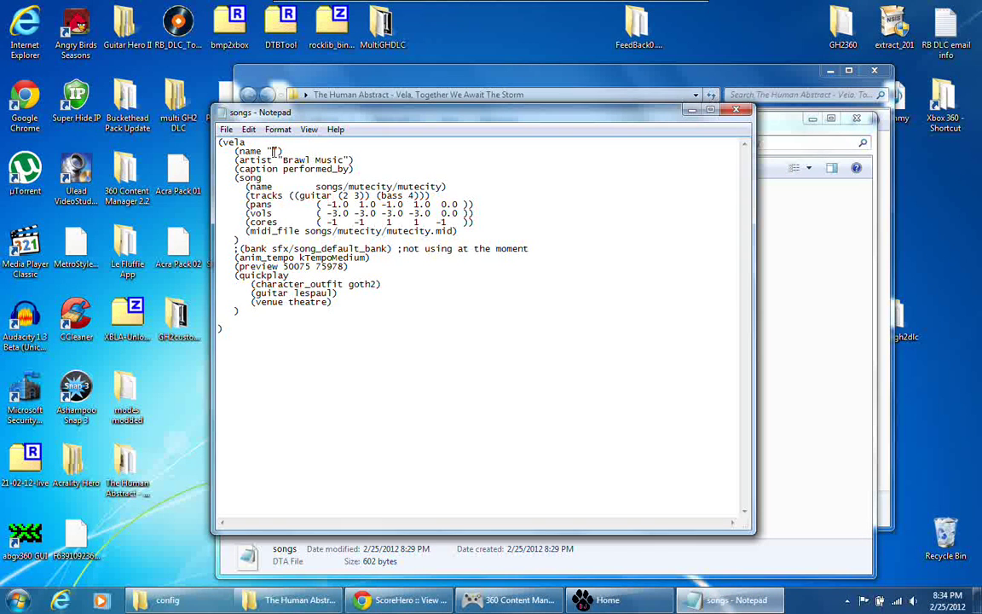
type("Vela, Together")
left_click(303, 602)
left_click(302, 602)
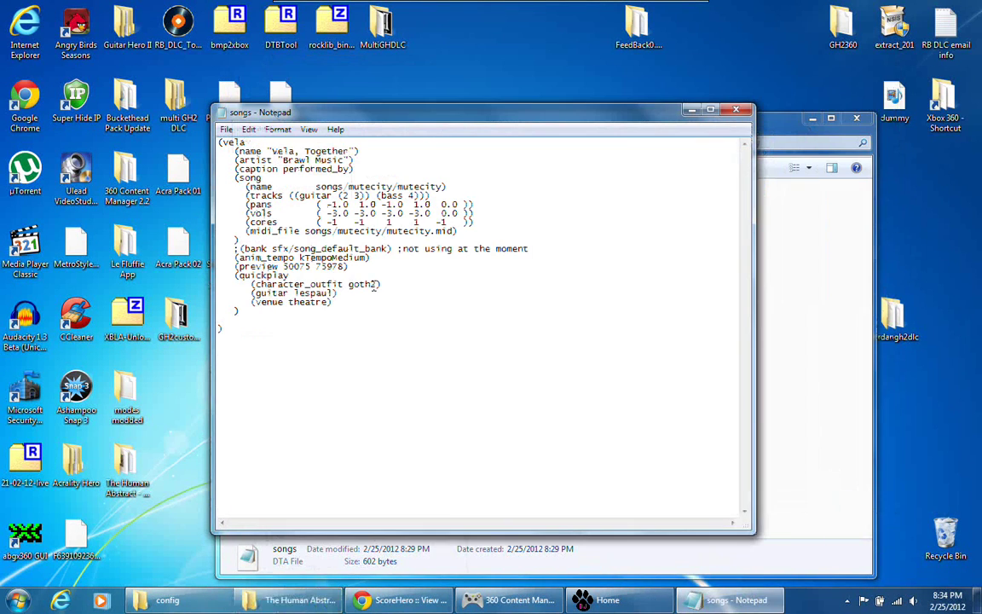
type("We, Await the ")
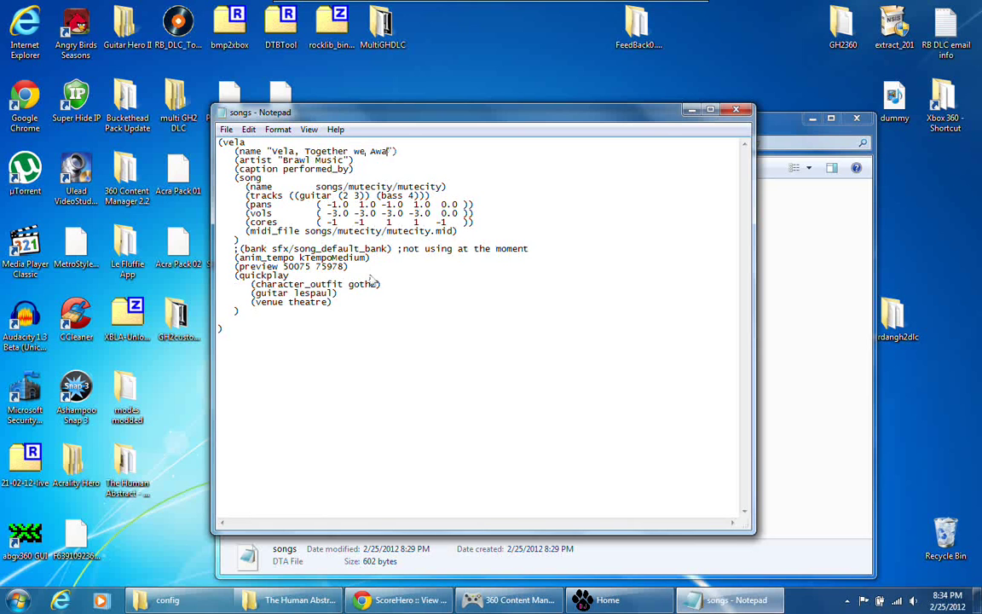
type("Storm")
key("BackSpace")
Replace the artist value with "The Human Abstract".
left_click(344, 159)
left_click_drag(345, 159, 283, 161)
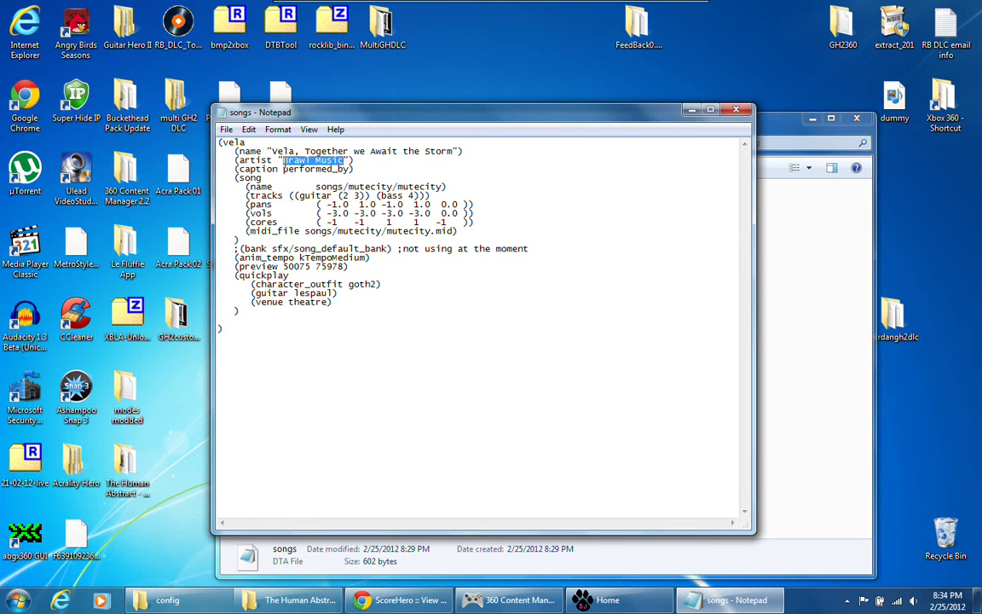
type("The ")
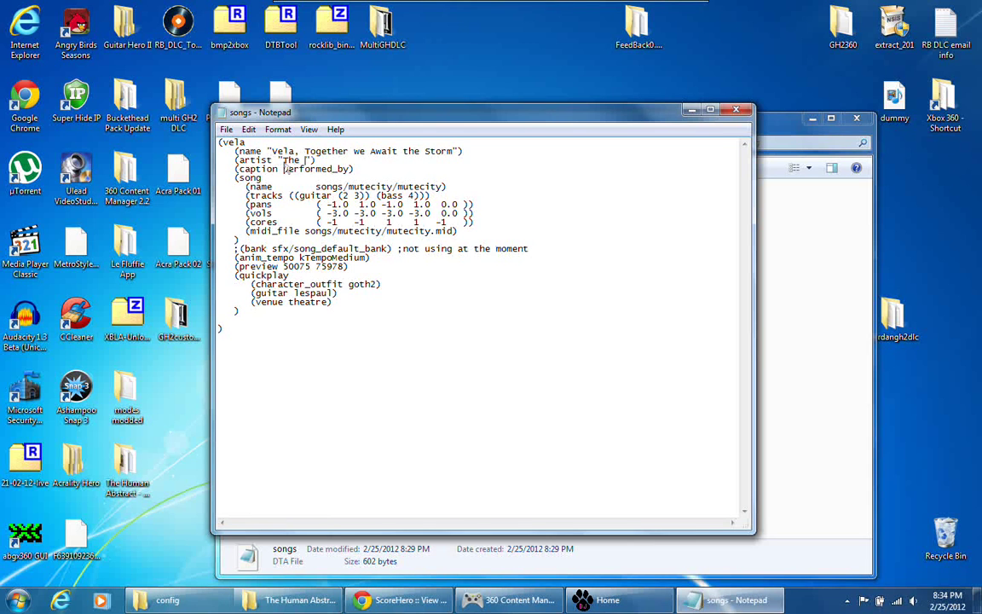
type("Human Abstract")
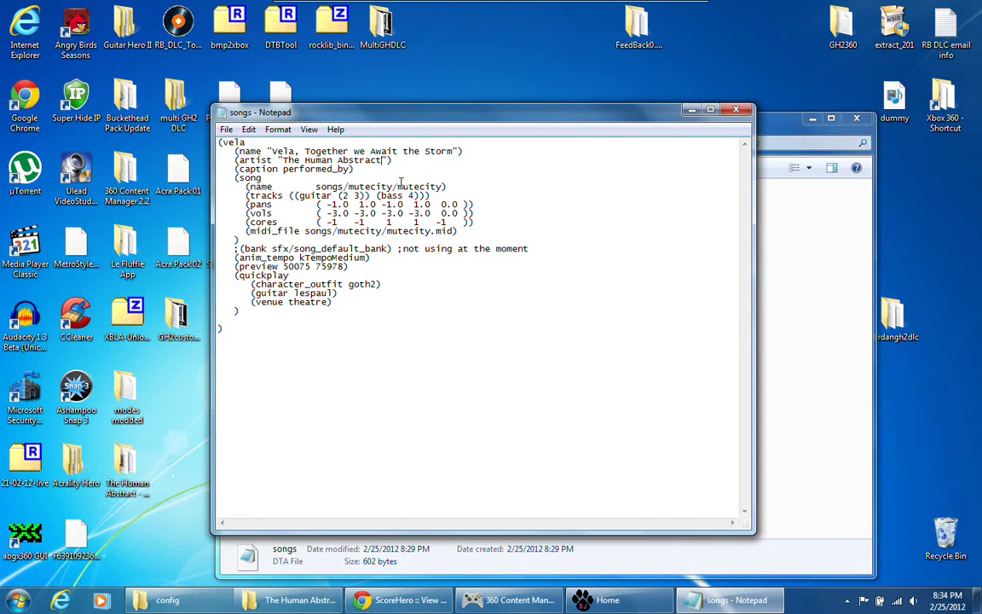
Change the path on the song block's name line to songs/vela/vela.
double_click(393, 186)
type("vela")
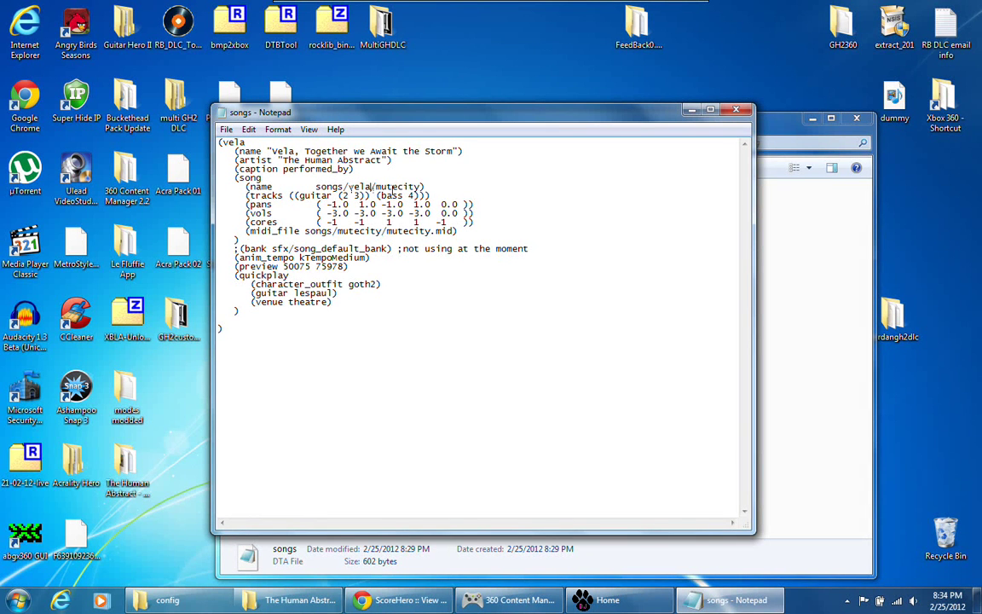
left_click_drag(423, 186, 380, 188)
type("vela")
Change the midi_file path to songs/vela/vela.mid.
left_click_drag(383, 232, 338, 234)
type("vela")
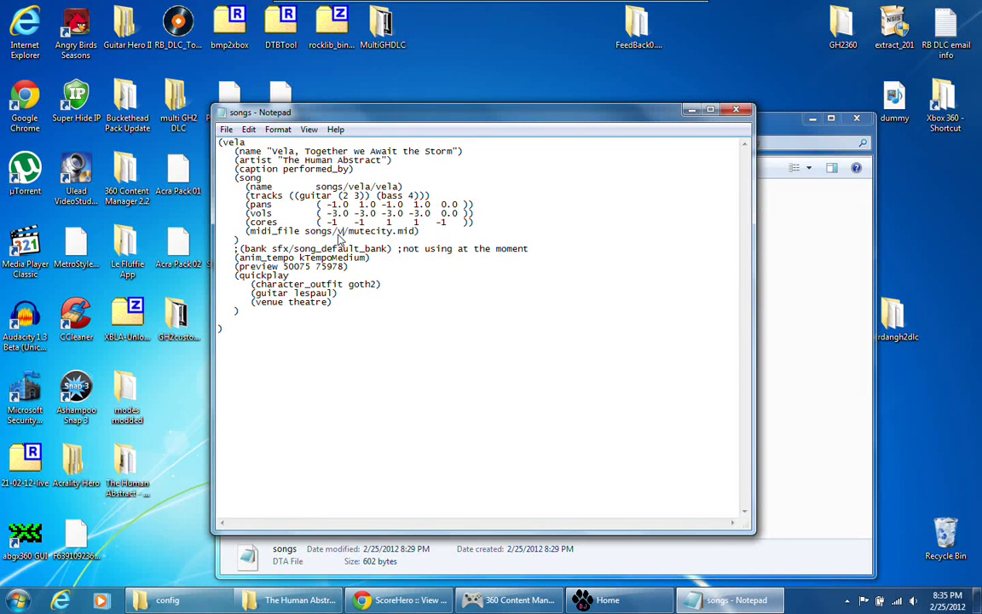
key("Right")
key("shift+Right")
key("shift+Right")
key("shift+Right")
key("shift+Right")
key("shift+Right")
key("shift+Right")
key("shift+Right")
key("shift+Right")
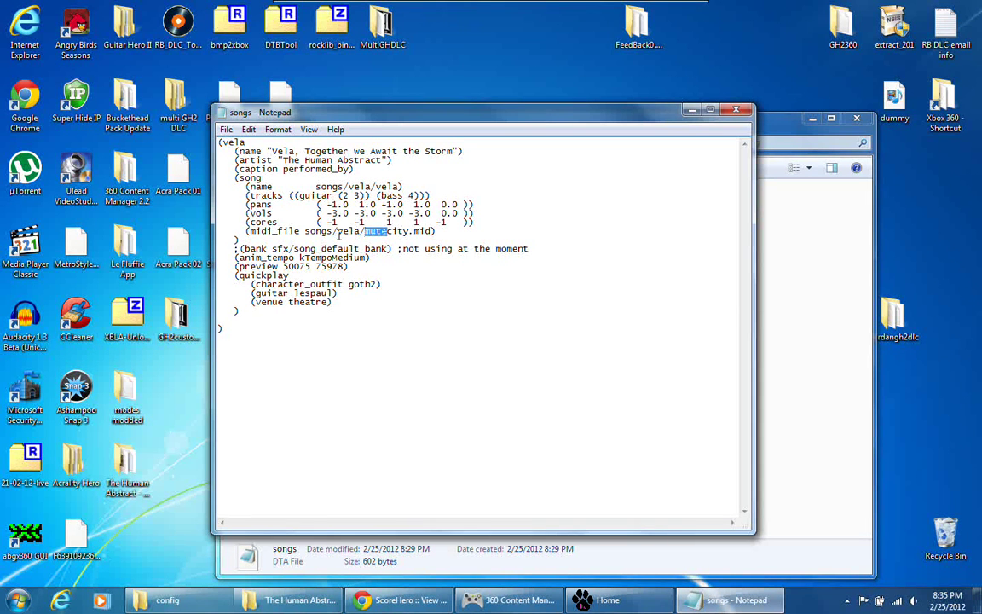
type("vela")
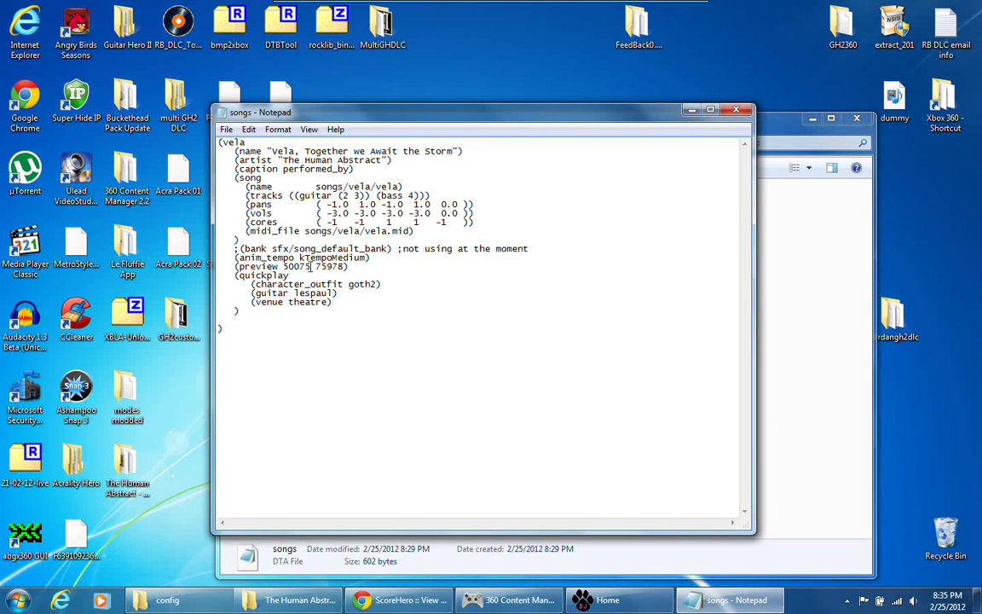
left_click_drag(311, 267, 285, 268)
type("30000")
key("Right")
key("shift+End")
type("600)")
Set the quickplay character_outfit to deathmetal1, then close the songs file and save the changes.
left_click_drag(379, 284, 355, 288)
type("deathmetal")
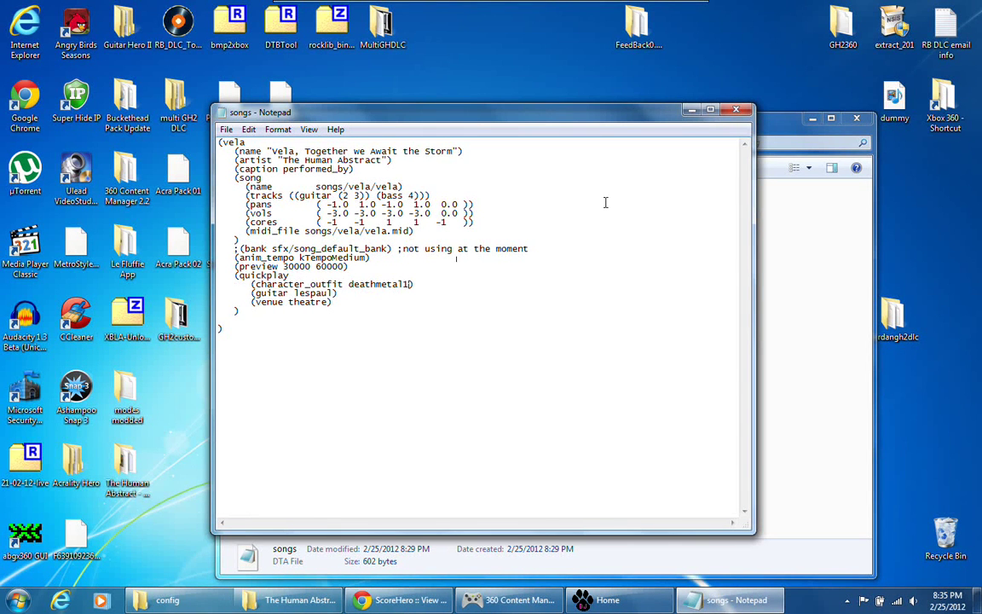
left_click(734, 112)
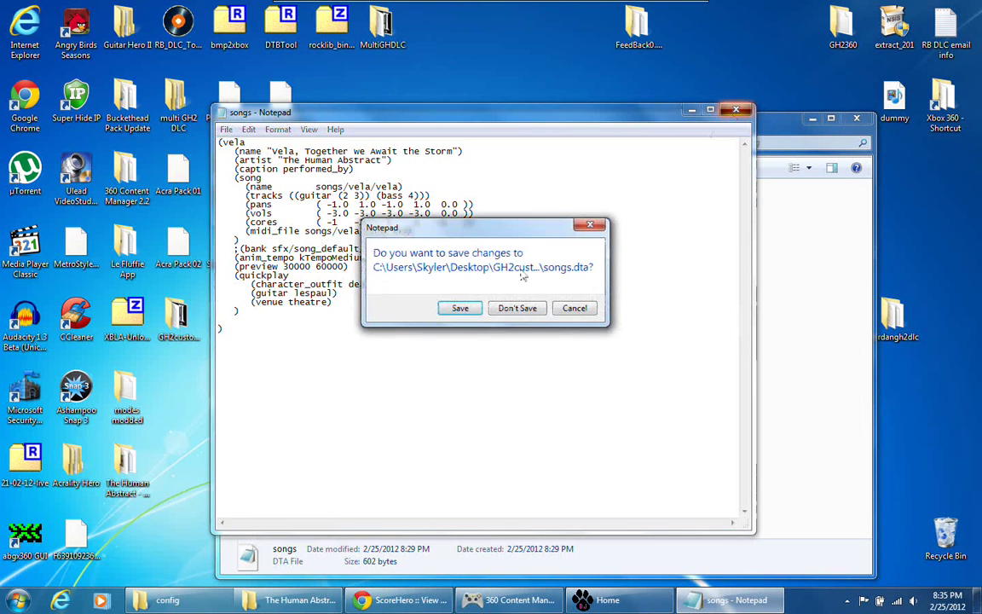
left_click(460, 309)
Go back up to Root, look inside the songs folder, return to Root and minimise the folder window.
key("BackSpace")
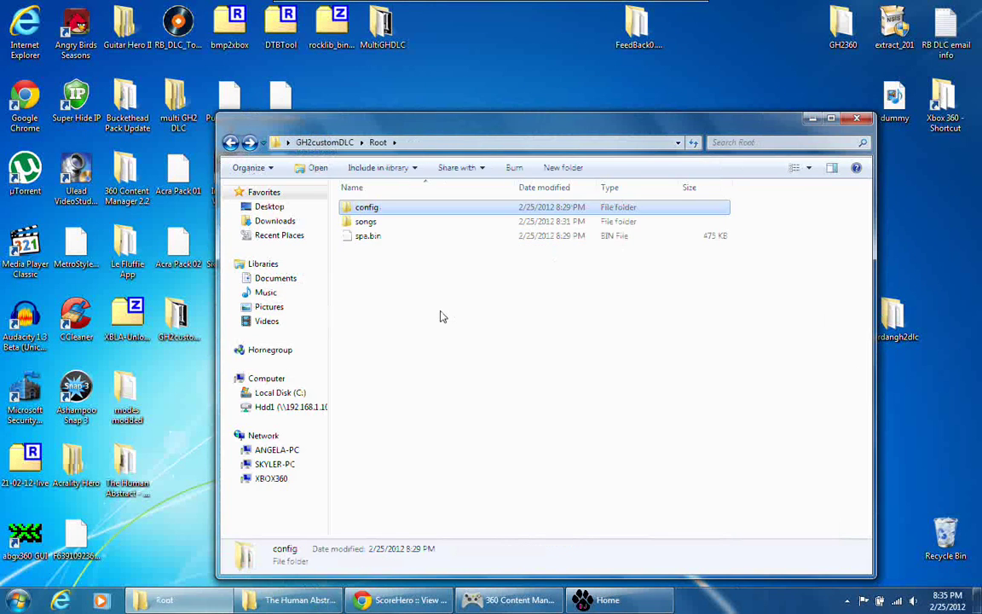
key("Down")
key("Return")
key("BackSpace")
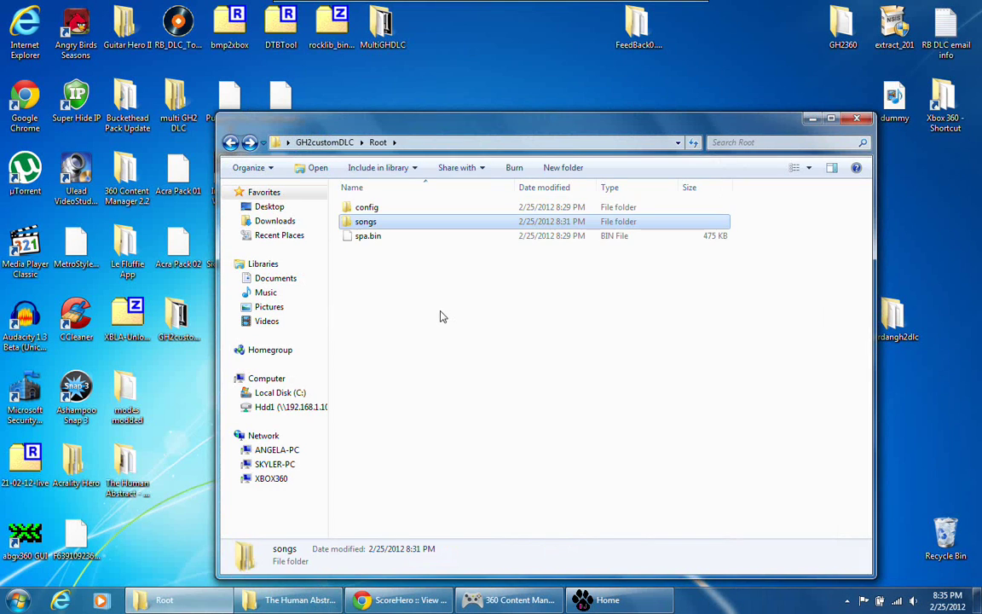
left_click(171, 600)
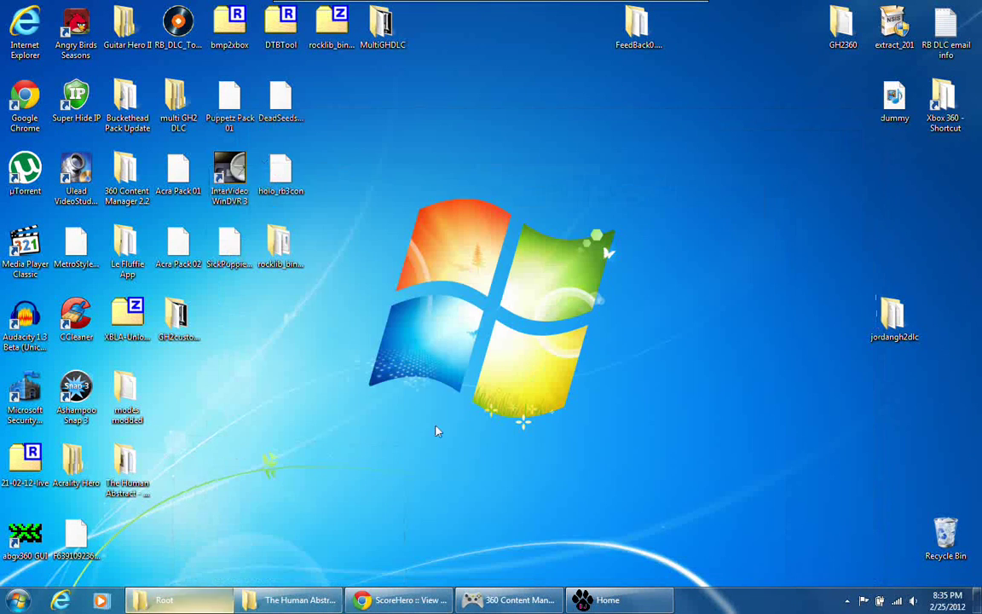
Switch to Le Fluffie and start creating a new package of the STFS type.
left_click(608, 601)
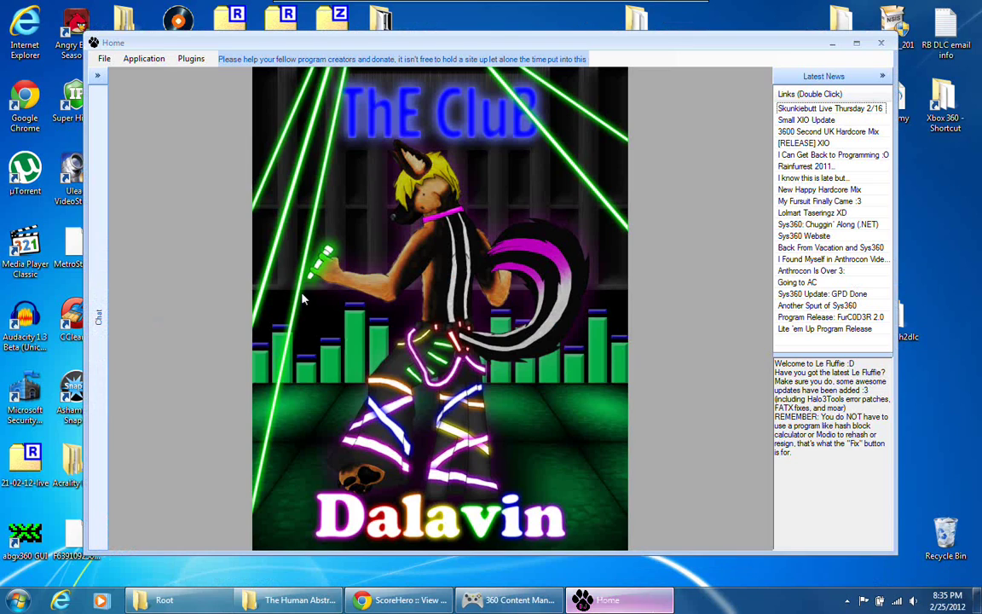
left_click(103, 58)
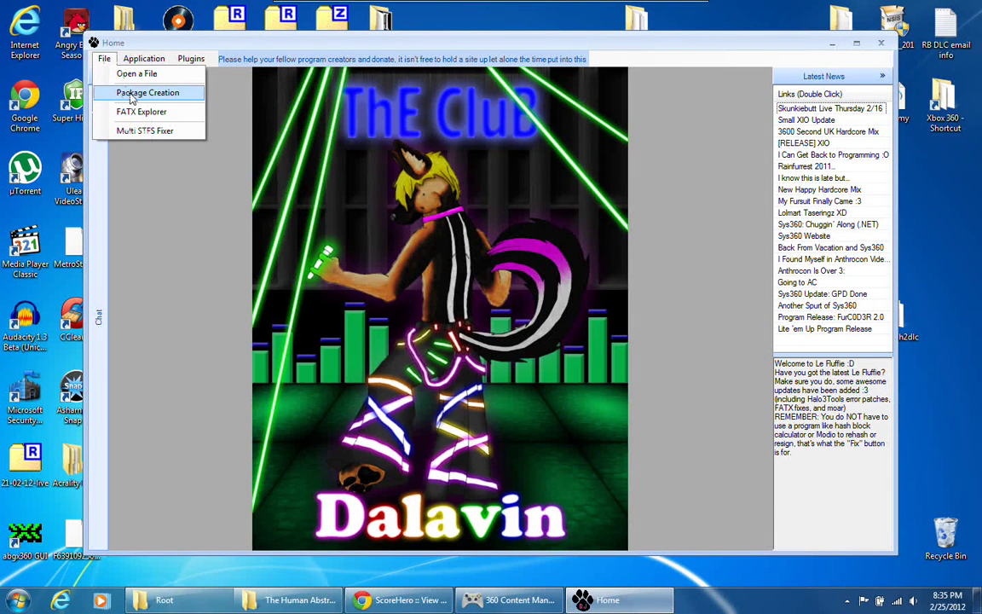
left_click(132, 94)
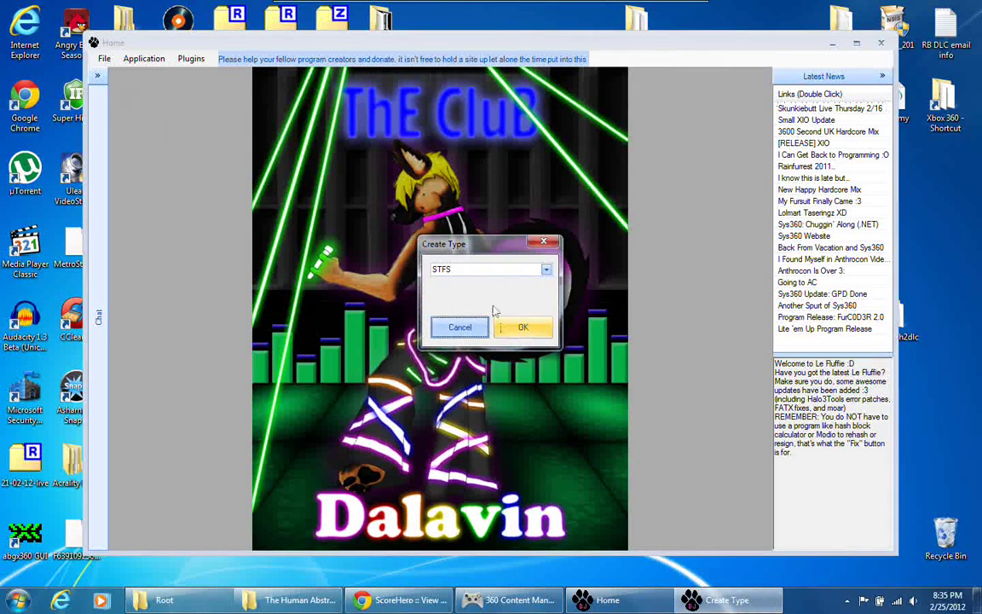
left_click(509, 331)
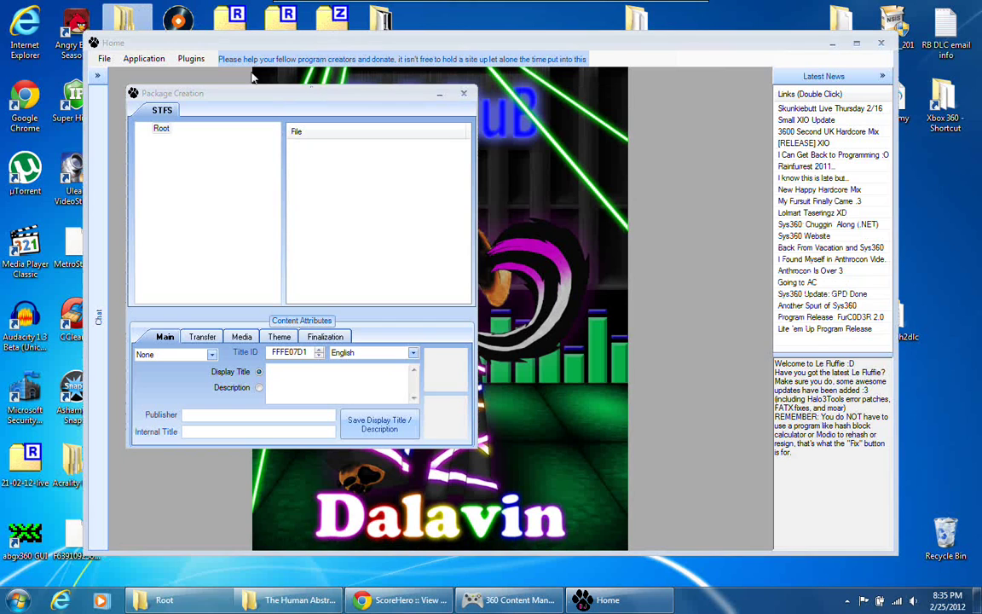
Open the Guitar Hero II desktop folder to get the title ID from its subfolder's name, and close it without renaming anything.
right_click(132, 25)
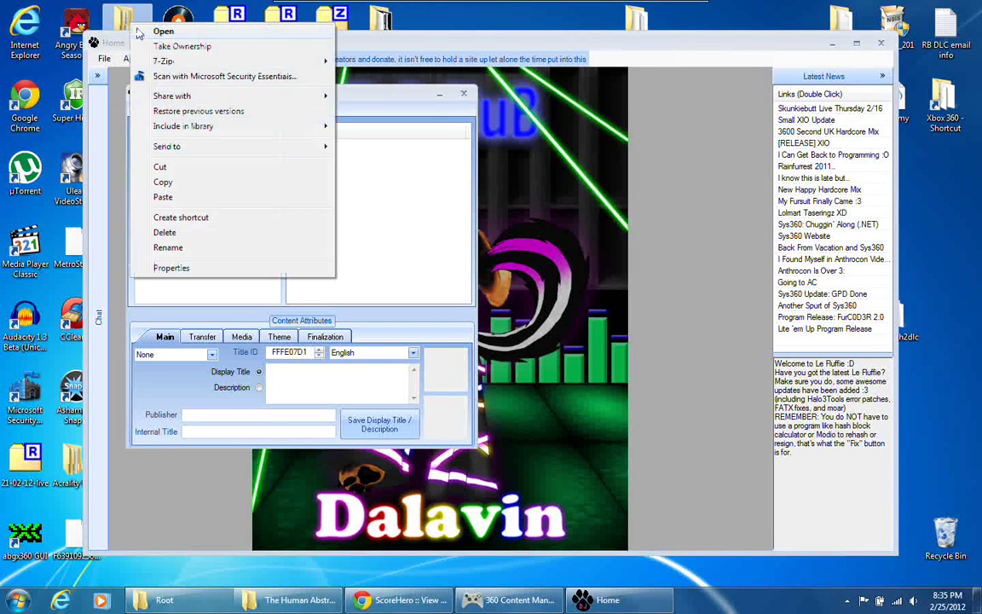
left_click(162, 31)
left_click(396, 176)
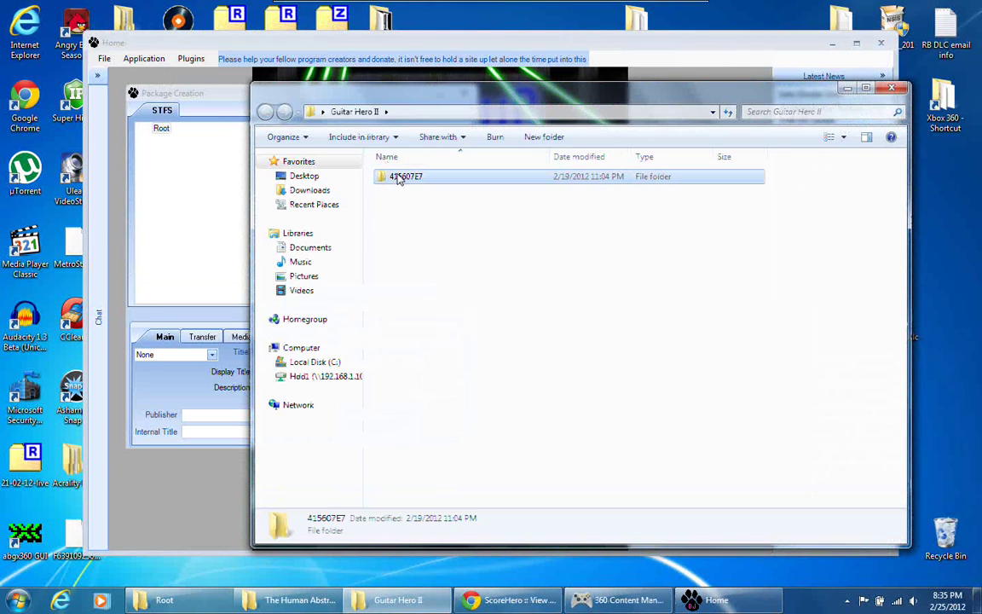
left_click(399, 177)
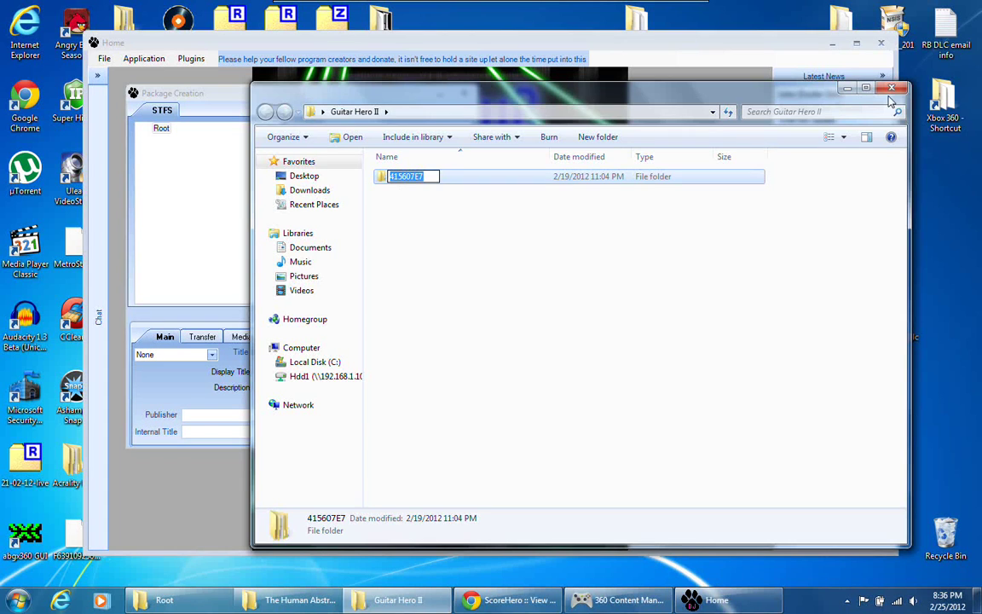
key("alt+F4")
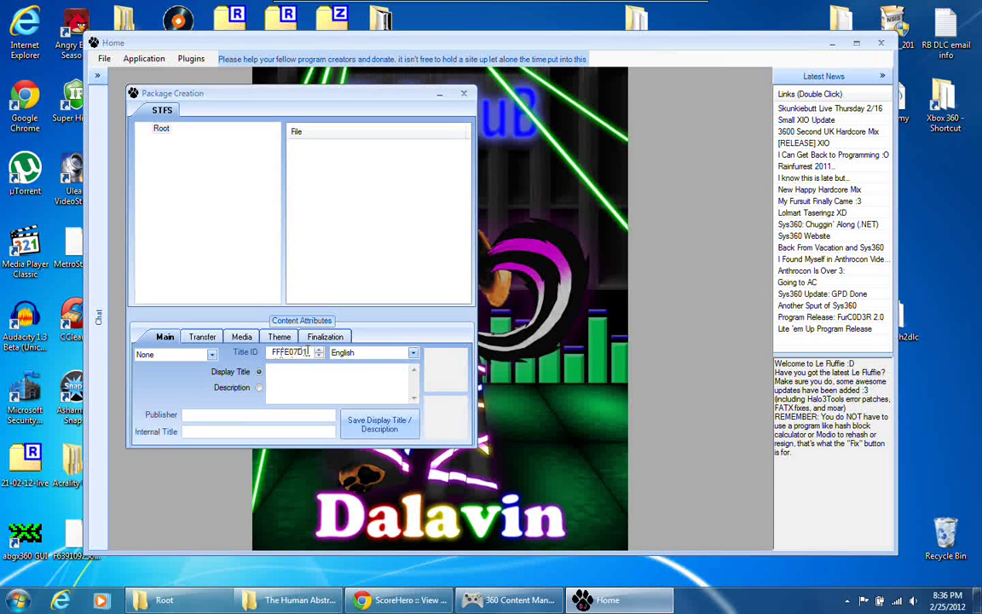
Set the package's Title ID to 415607E7 and its content type to MarketPlace.
left_click_drag(304, 352, 271, 353)
type("415607E7")
left_click(205, 355)
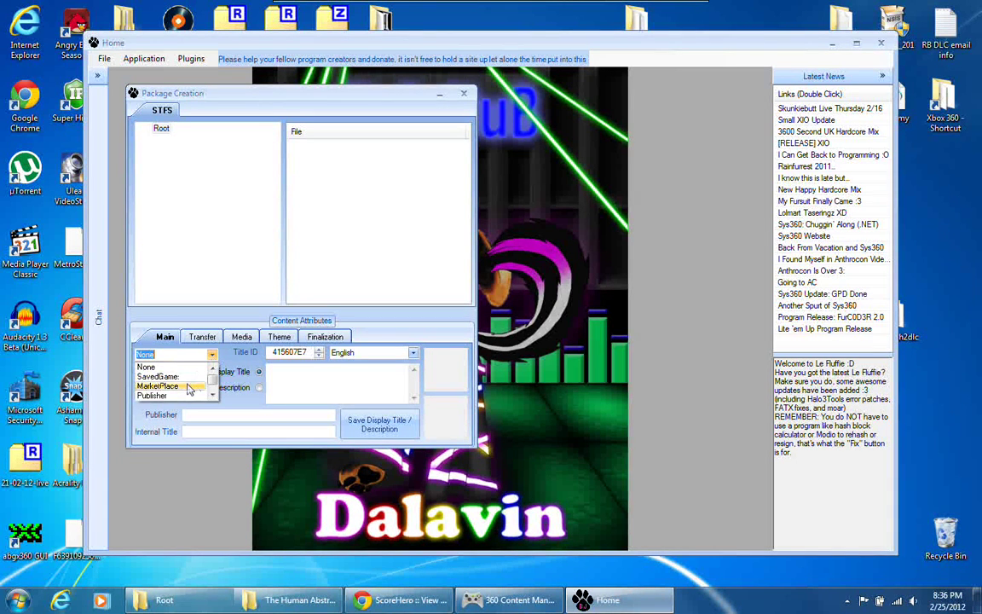
left_click(190, 386)
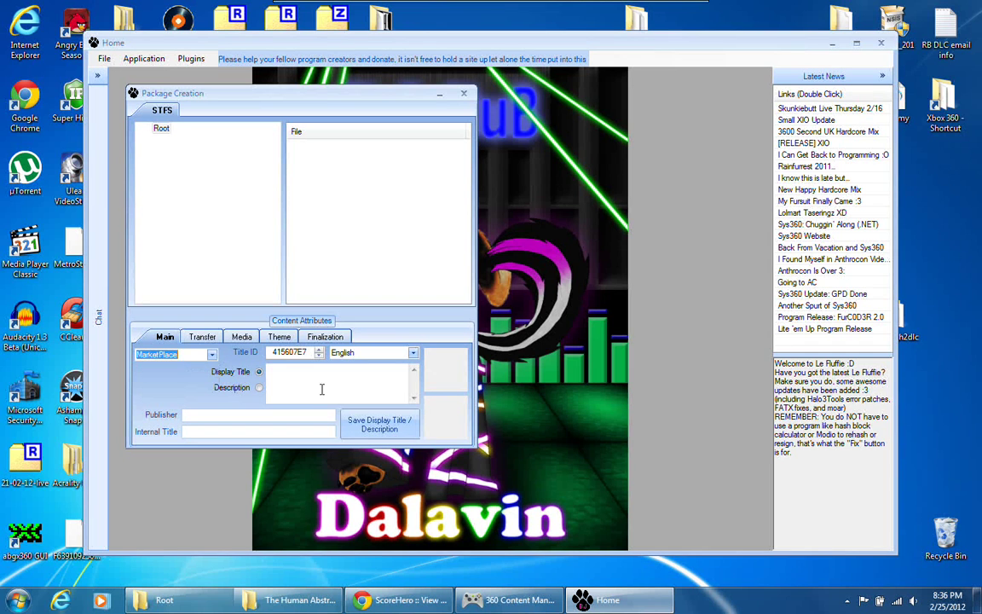
Add the Content Image PNG from the GH2customDLC folder as the package's upper thumbnail.
right_click(445, 367)
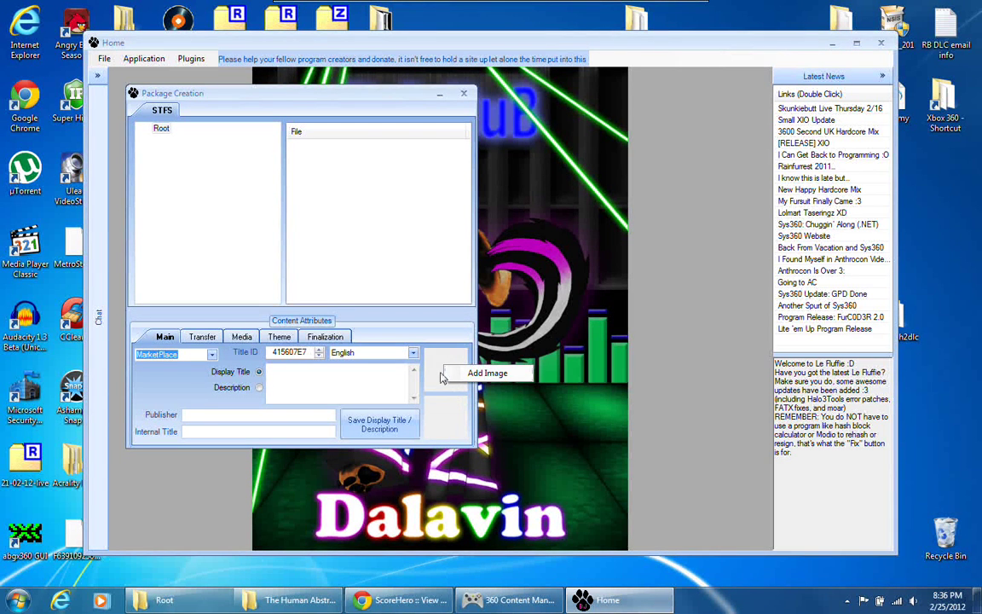
left_click(452, 374)
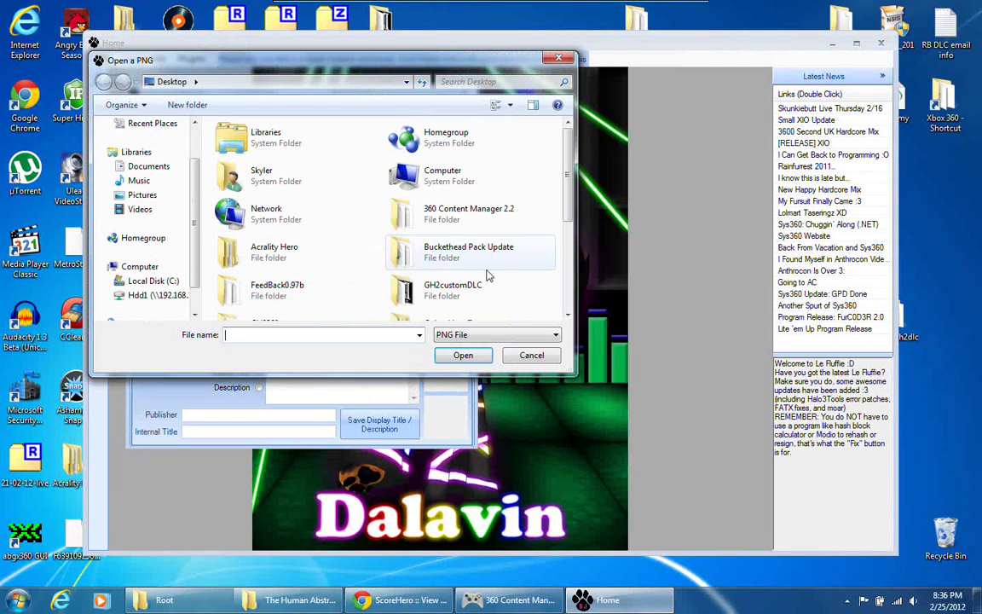
double_click(454, 290)
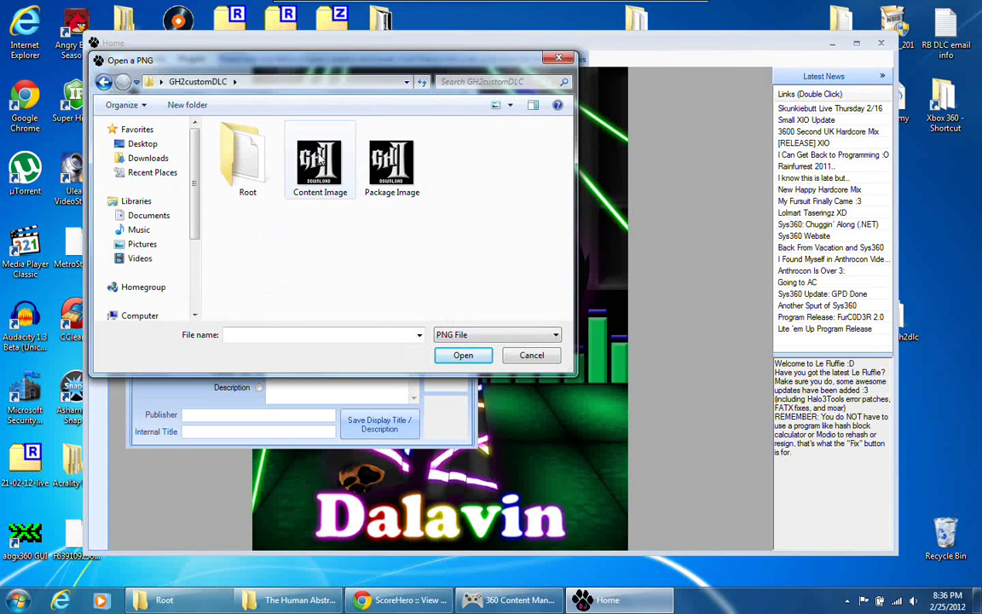
double_click(303, 155)
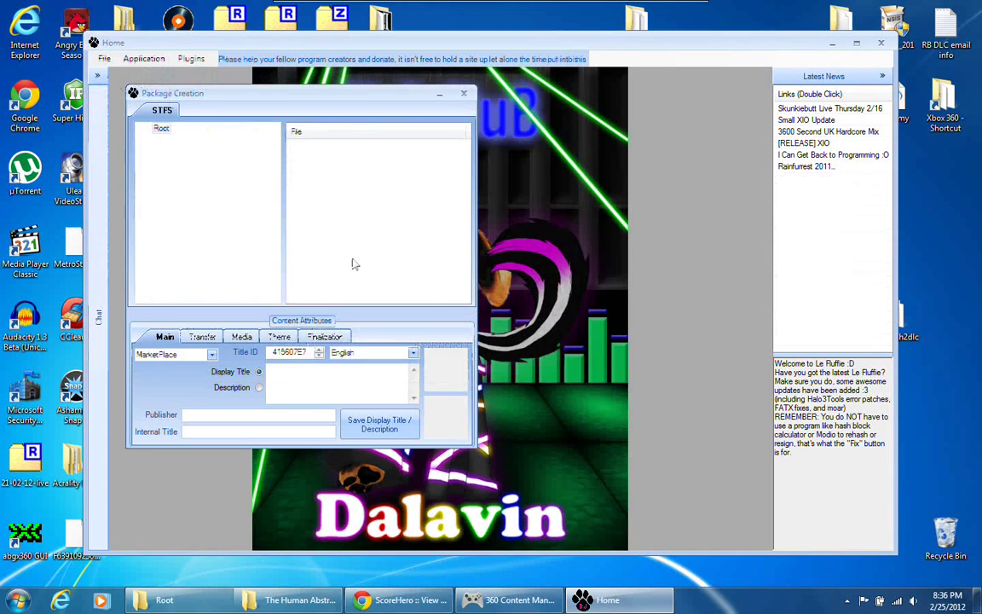
Add the Package Image PNG from the GH2customDLC folder as the package's lower thumbnail.
right_click(446, 420)
left_click(471, 421)
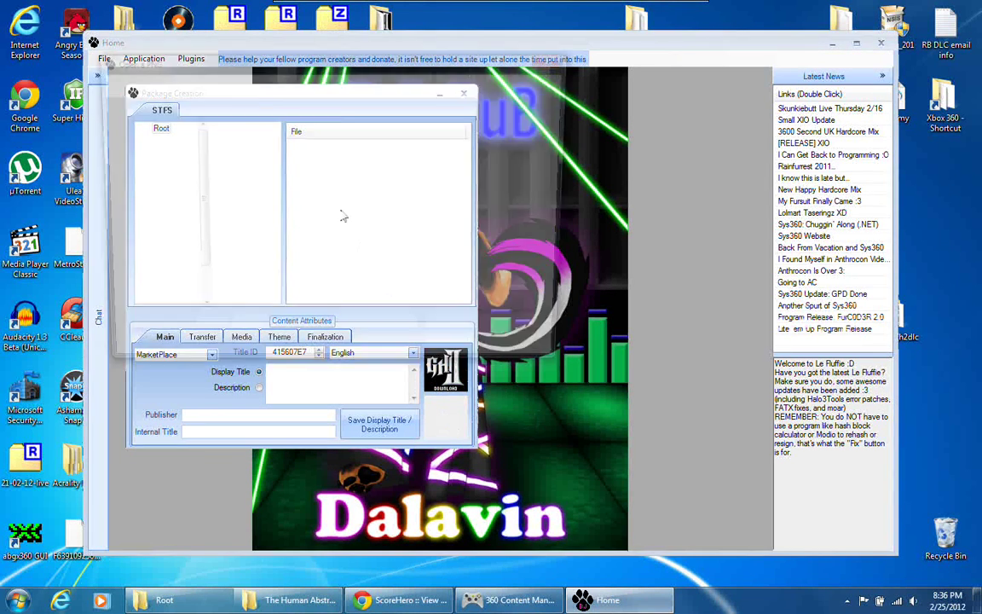
double_click(391, 154)
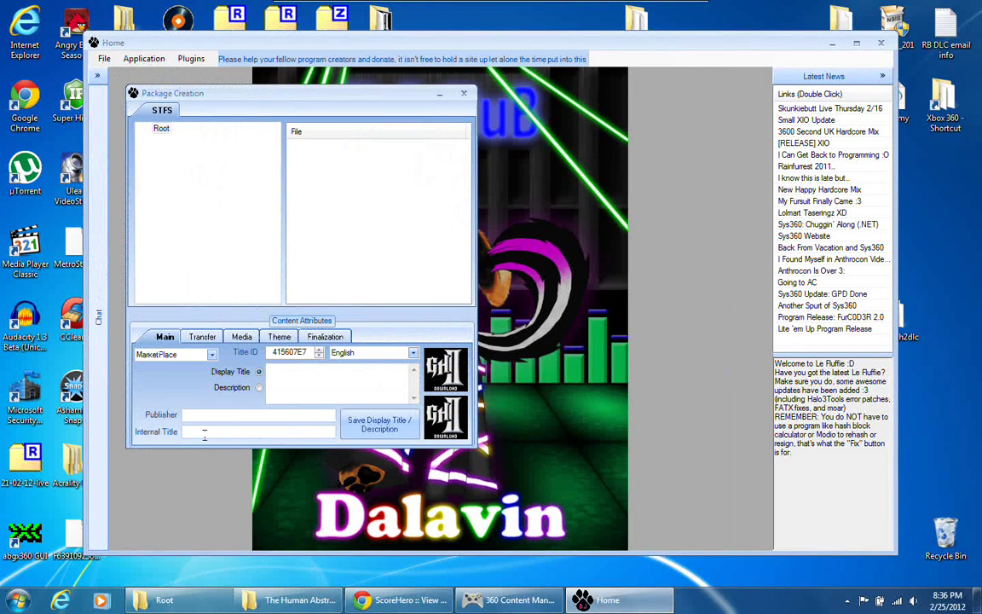
Set the package's internal title to "Guitar Hero II".
type("Guitar")
type("tar")
type(" Hero")
type(" II")
Enter "Vela, Together we Await the Storm" as the package's English display title and save it.
type("Vela")
type(": Together w")
type("e ")
type("Awak")
type("en")
type(" the Storm.")
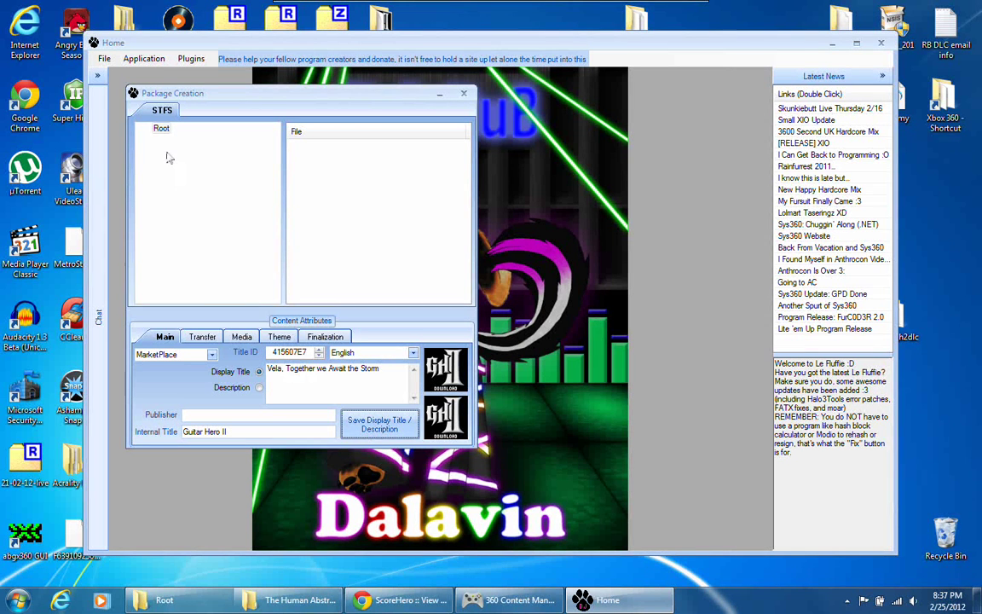
Add spa.bin from the GH2customDLC Root folder to the package's root.
right_click(312, 184)
left_click(337, 219)
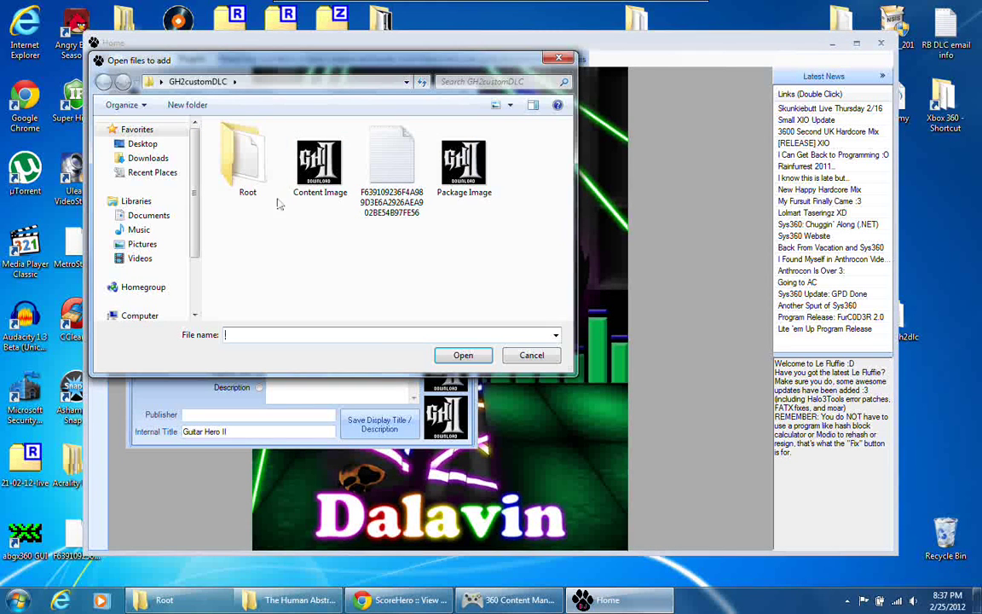
double_click(246, 167)
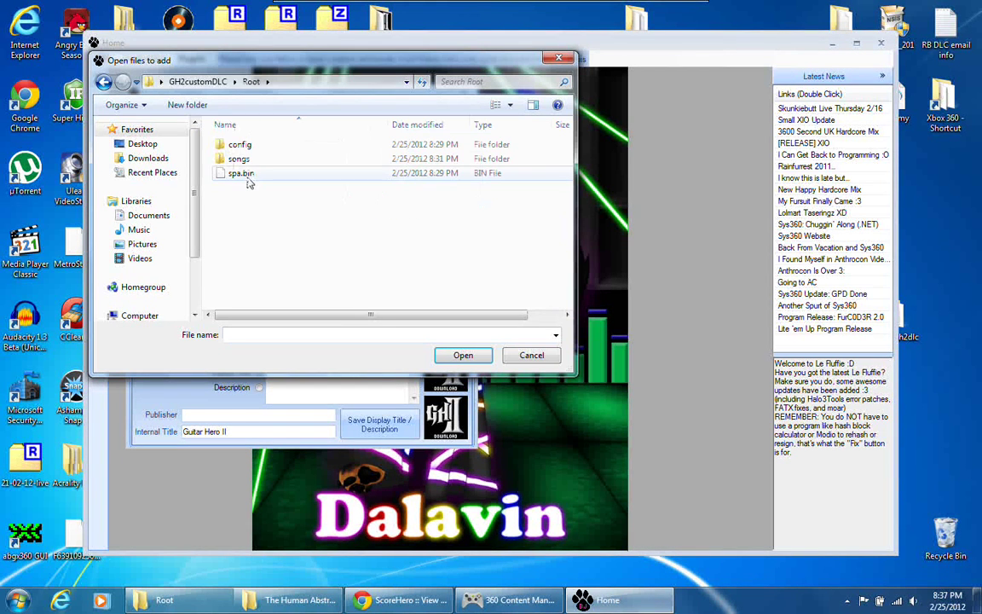
left_click(243, 174)
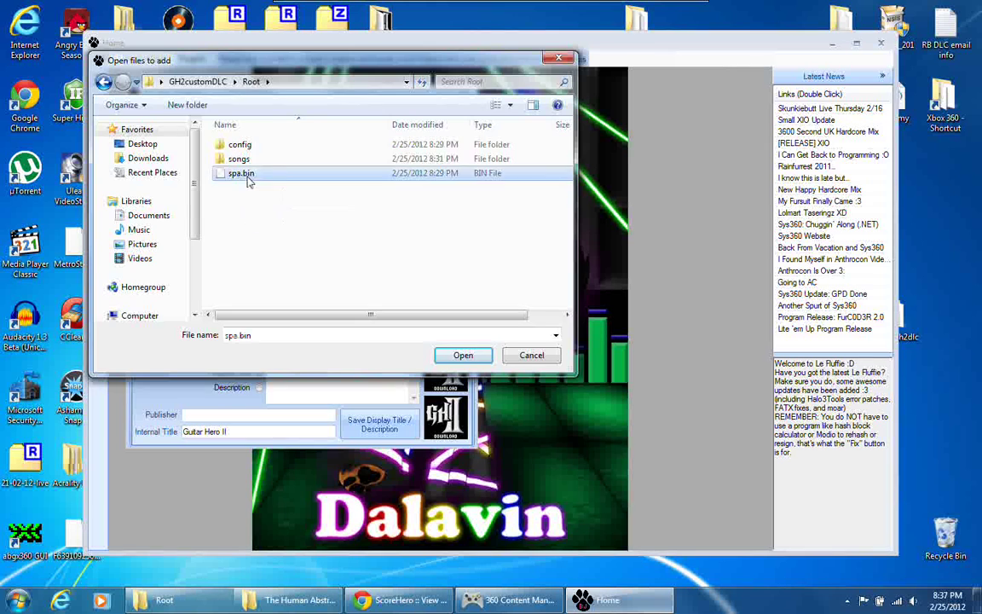
double_click(247, 179)
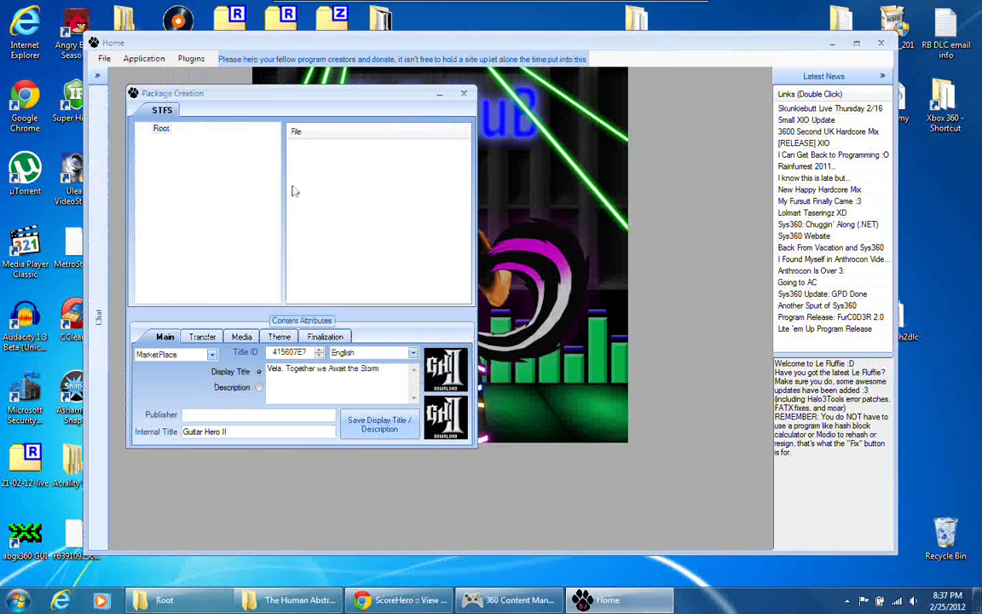
Create a folder named config under the package's Root.
right_click(162, 135)
left_click(195, 140)
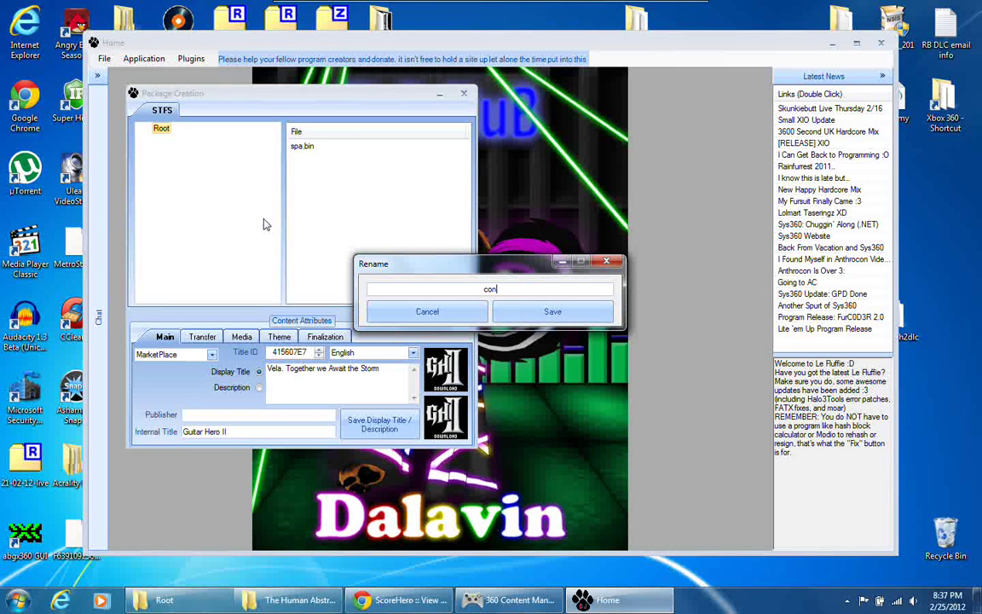
type("config")
left_click(512, 312)
Add the contexts, coop_max_scores, leaderboards and songs DTA files from the extracted config folder to the package's config folder.
left_click(174, 138)
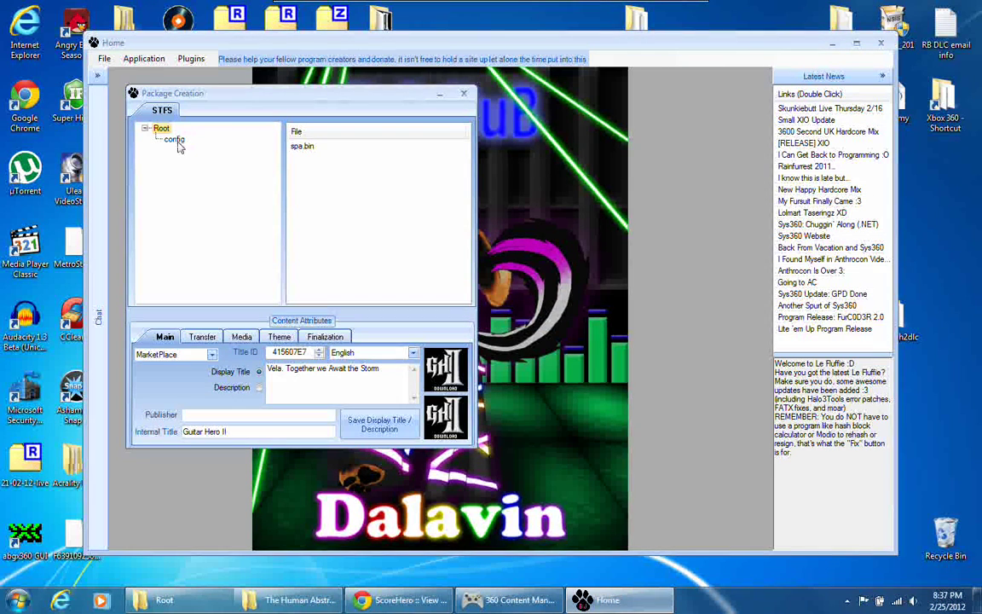
right_click(312, 206)
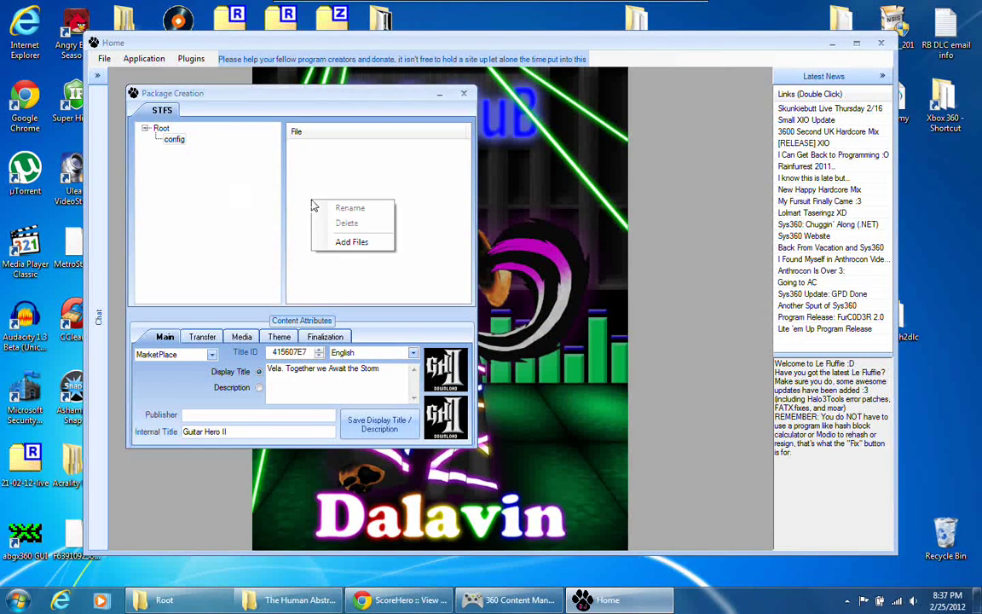
left_click(330, 241)
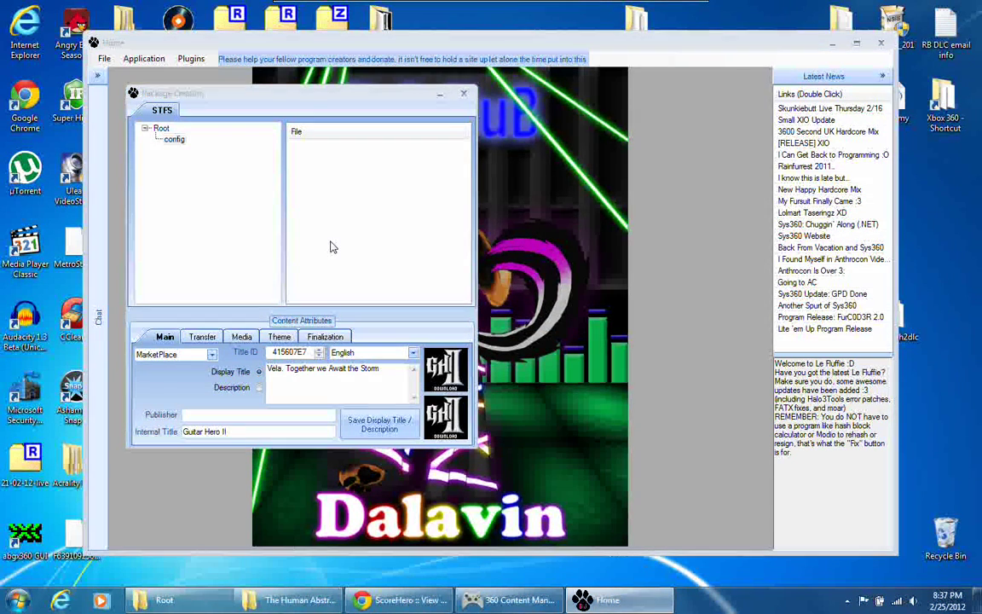
double_click(258, 149)
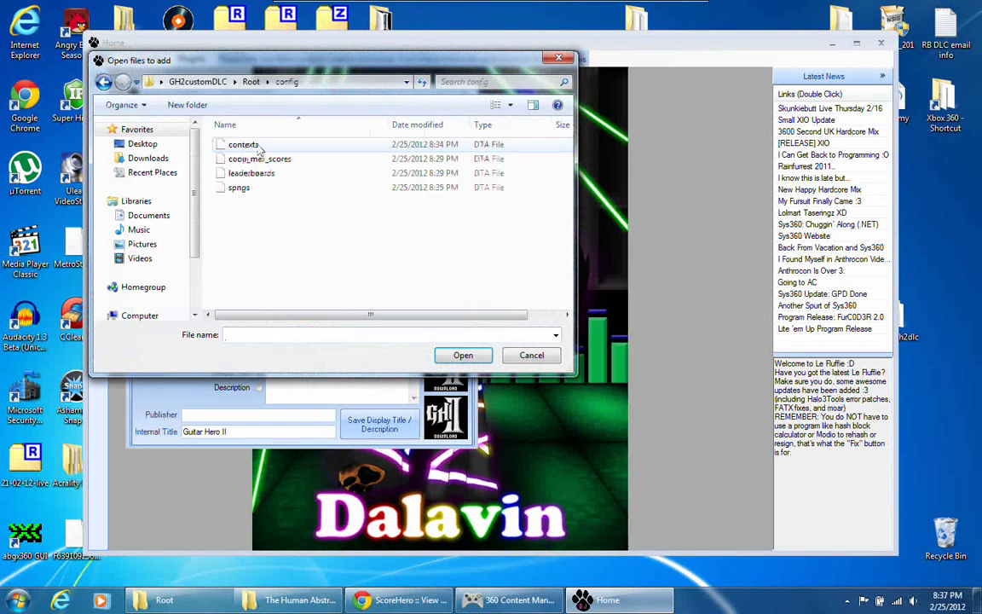
left_click_drag(294, 223, 243, 139)
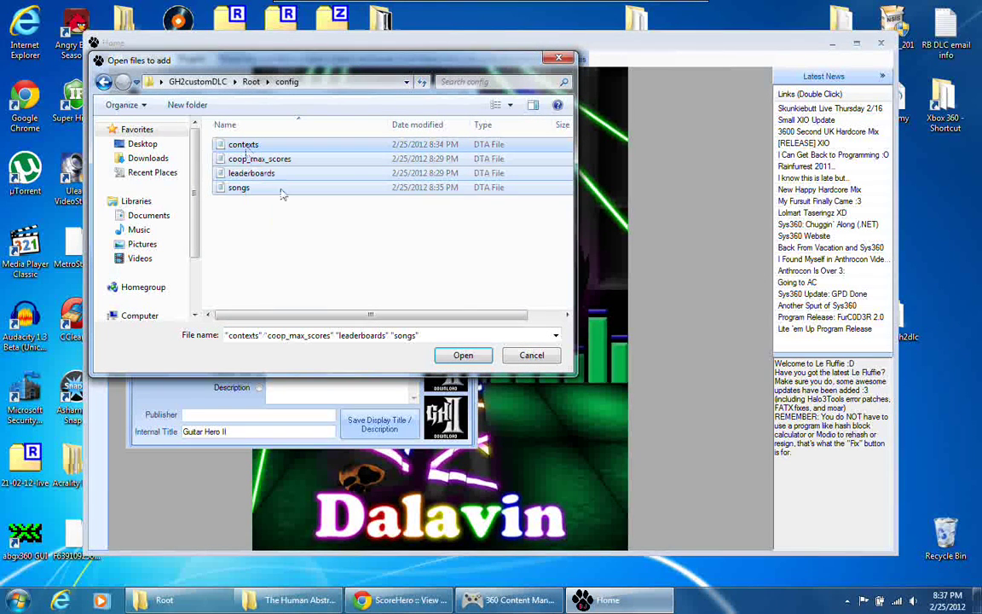
left_click(460, 356)
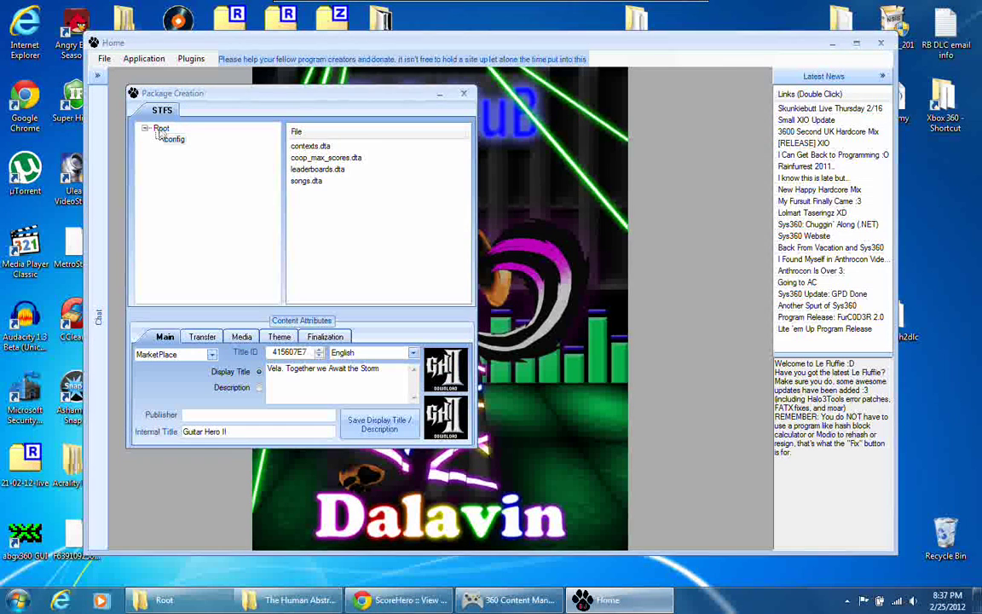
Create a folder named songs under the package's Root.
left_click(160, 128)
right_click(160, 129)
left_click(198, 138)
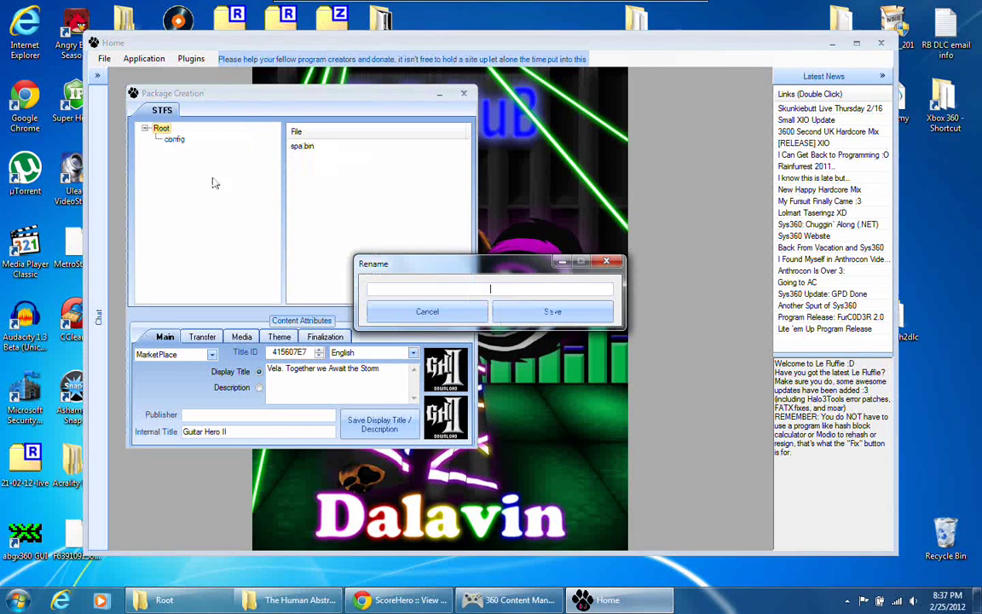
type("songs")
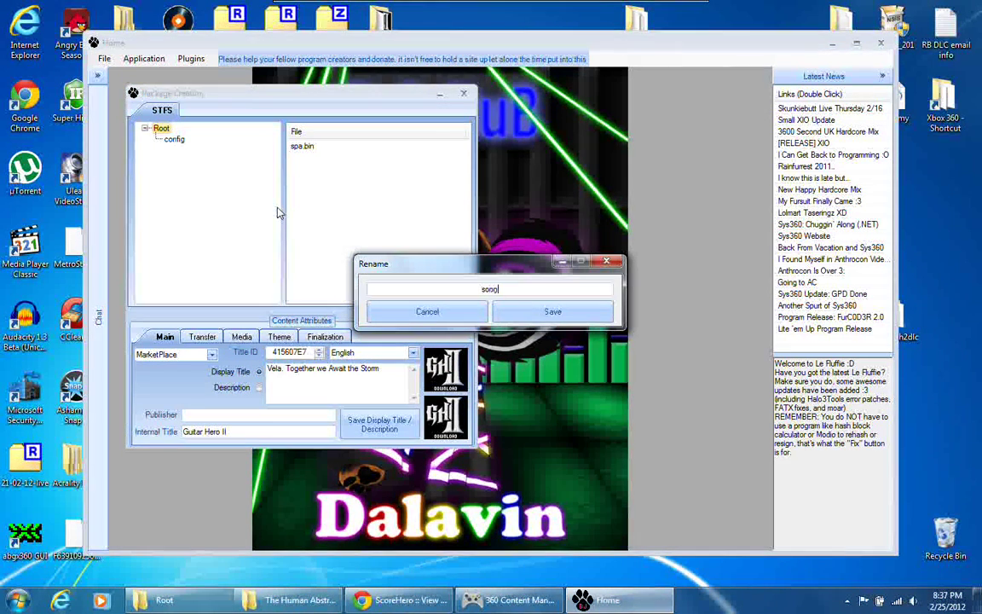
left_click(522, 317)
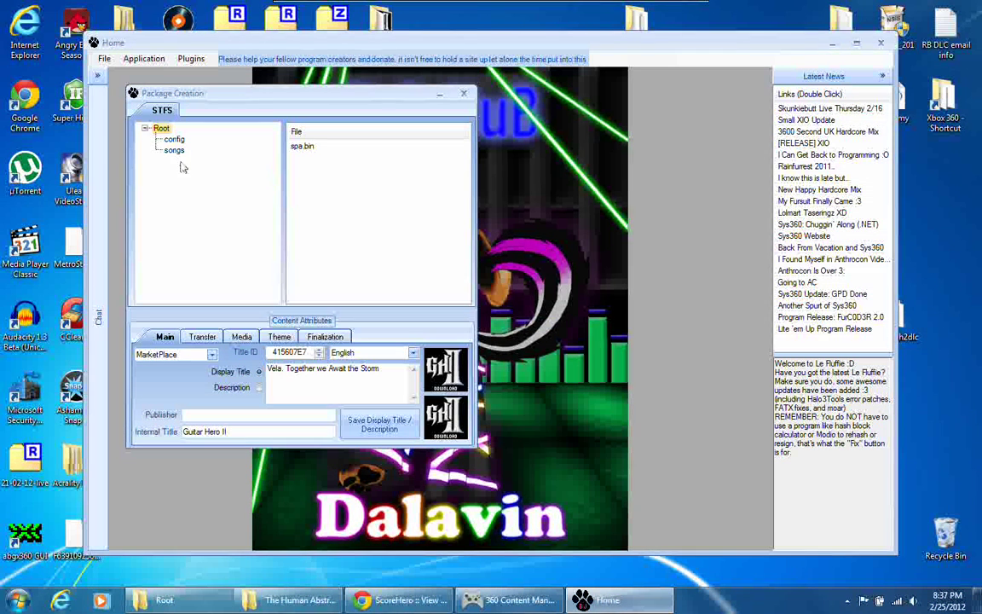
Create a subfolder named vela inside the package's songs folder.
left_click(174, 151)
right_click(174, 151)
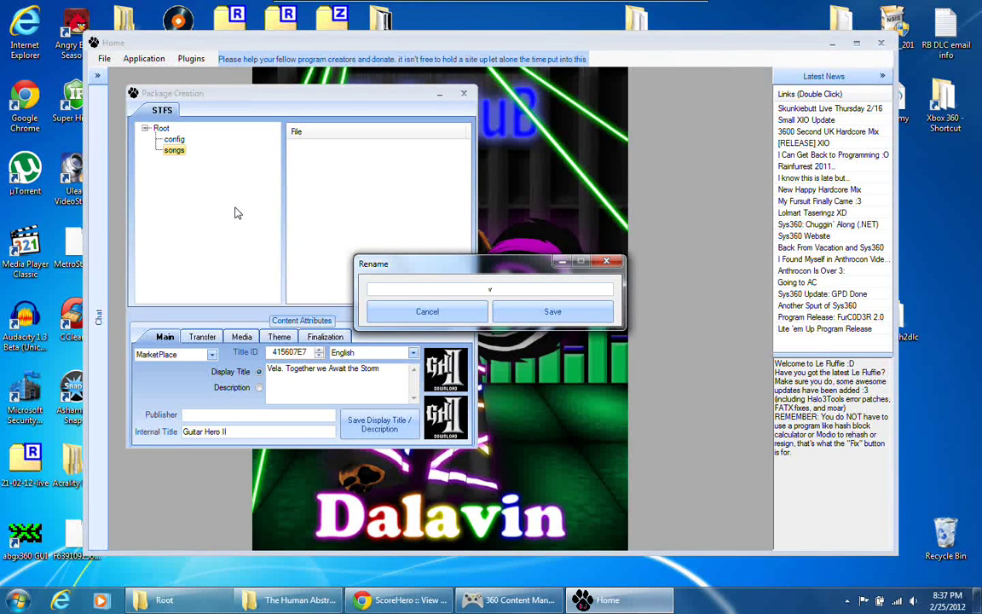
type("a")
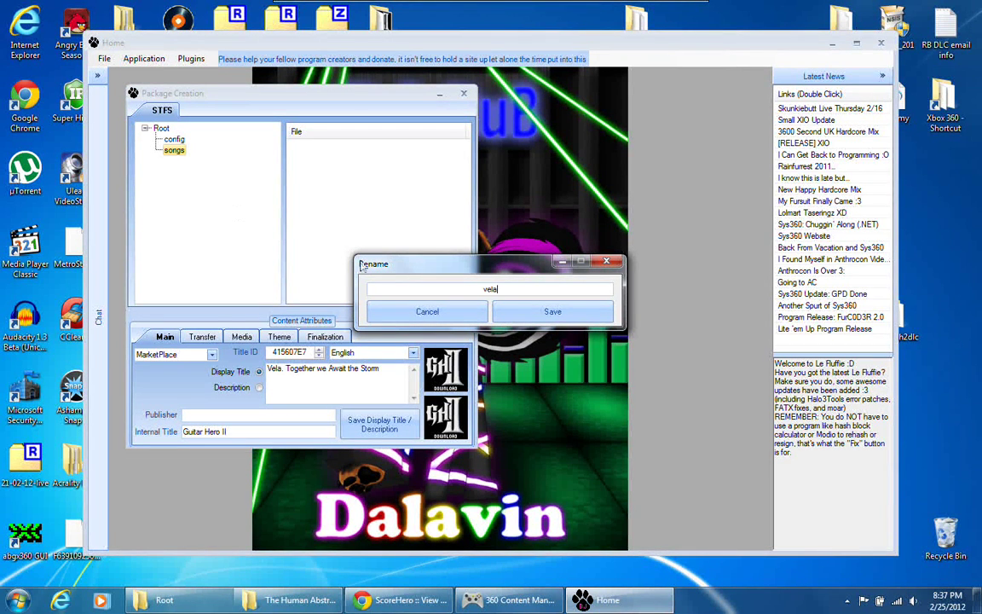
left_click(526, 319)
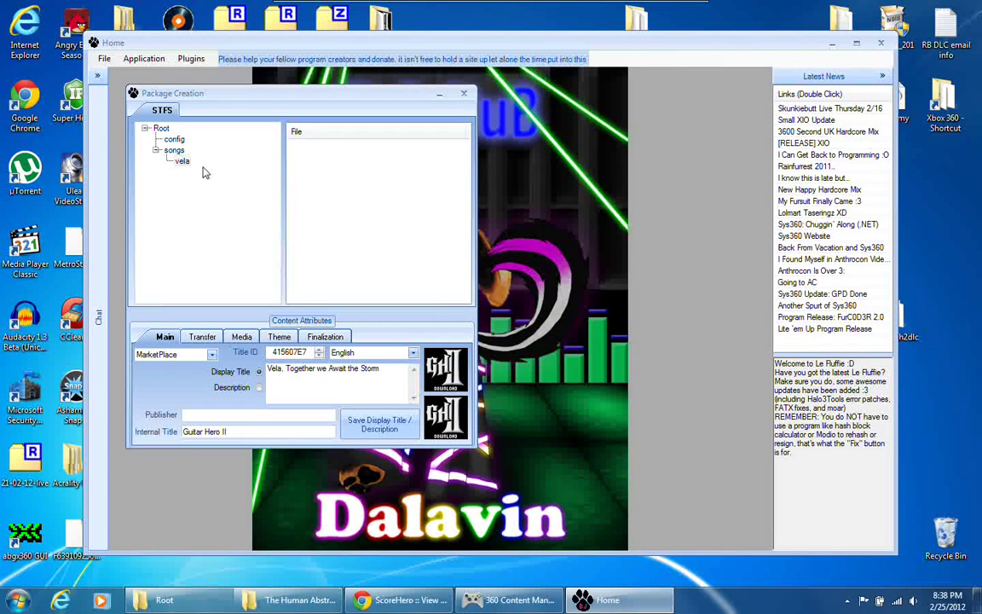
right_click(312, 189)
left_click(333, 227)
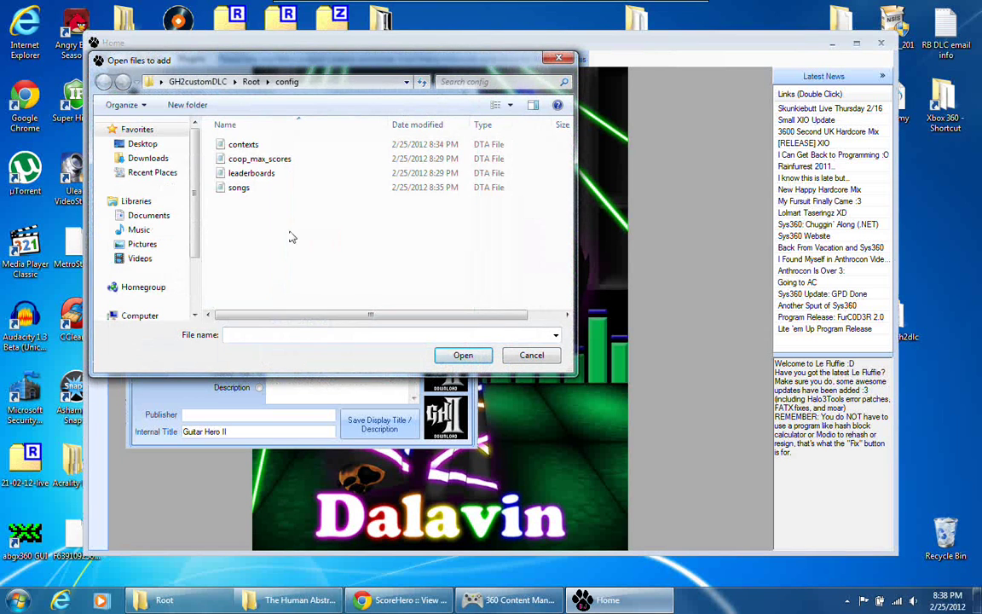
key("alt+Up")
key("Return")
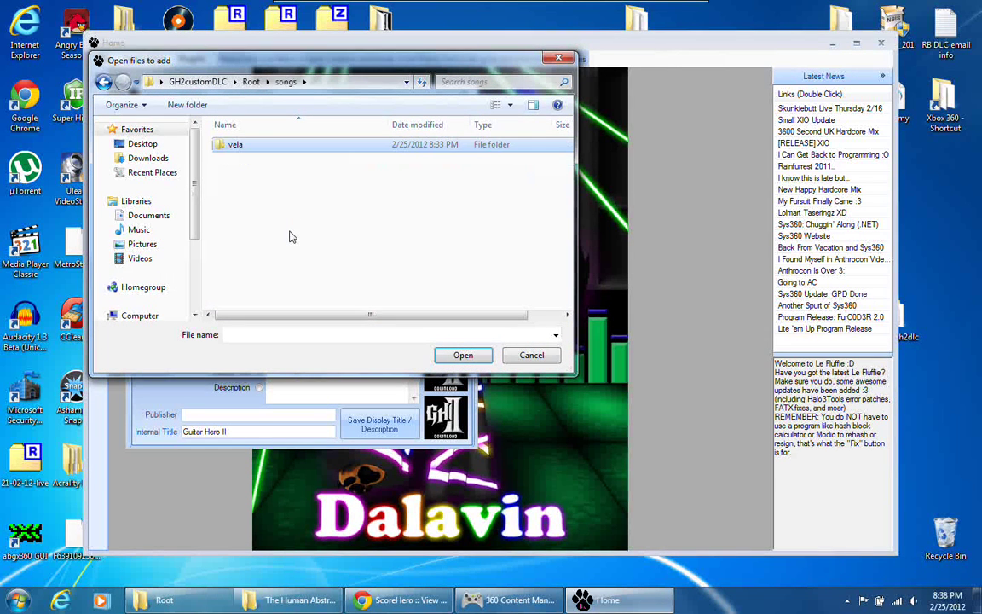
key("Return")
left_click_drag(312, 240, 241, 147)
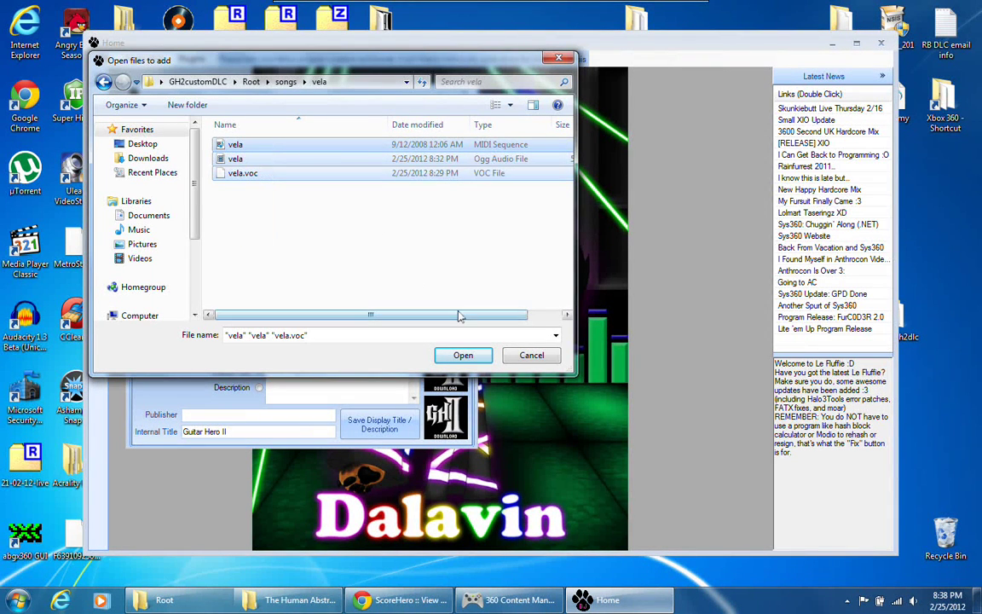
left_click(364, 198)
left_click(531, 355)
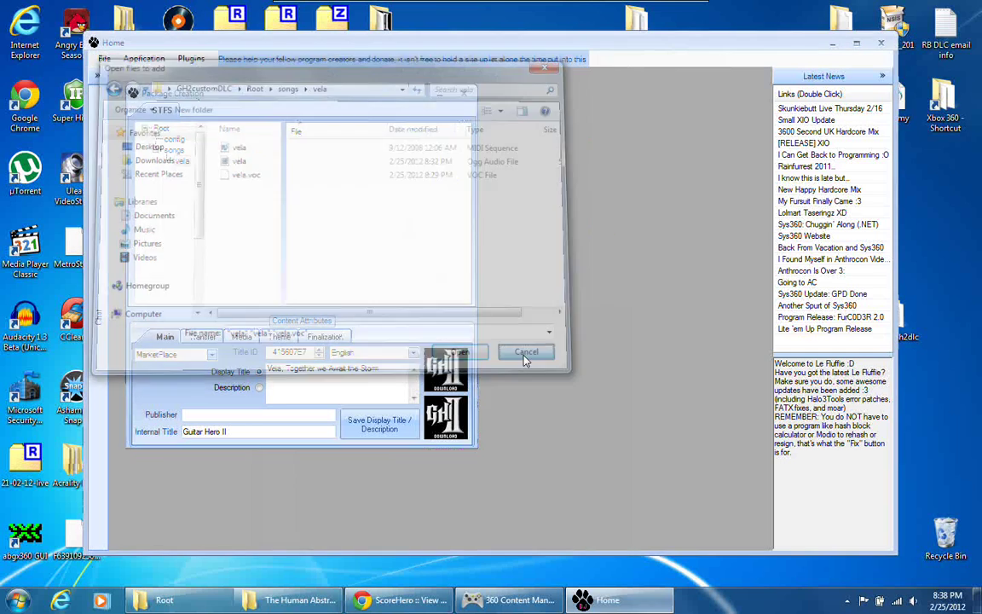
Minimize the package creator, launch Rock Band DLC Tools from the desktop and show its OGG2MOGG converter.
left_click(614, 600)
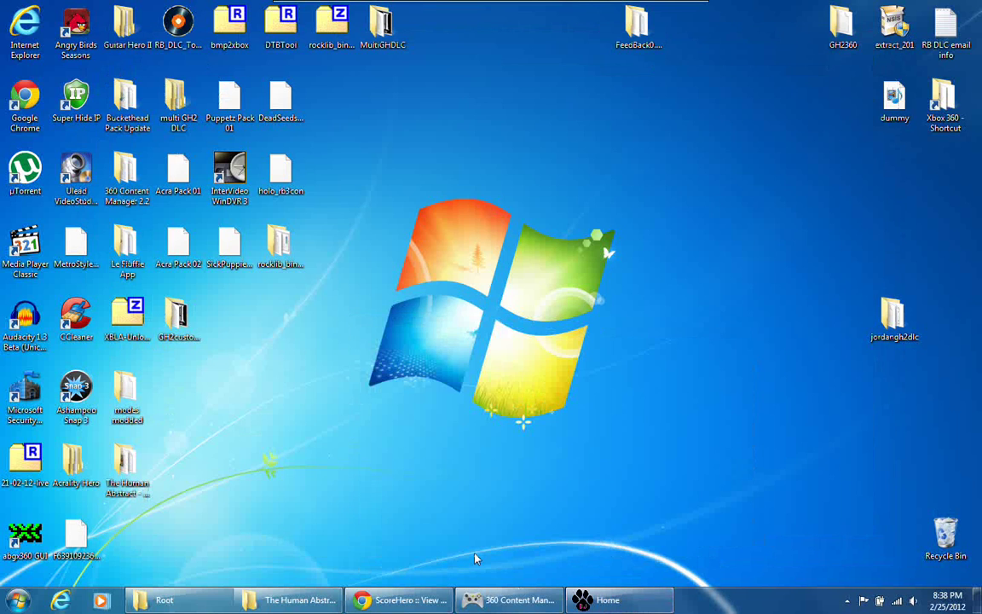
left_click(177, 32)
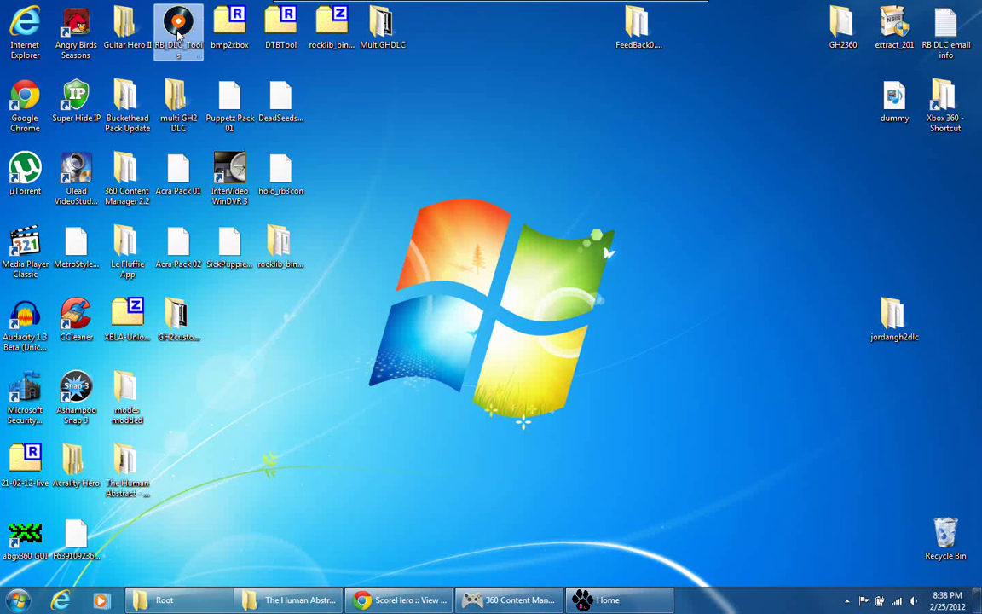
right_click(178, 32)
left_click(170, 38)
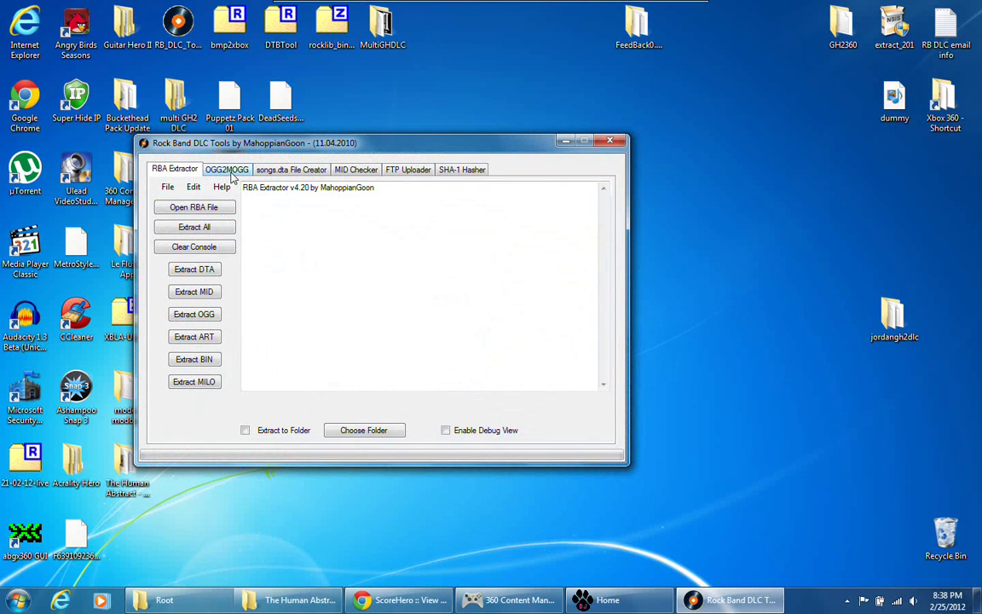
left_click(228, 172)
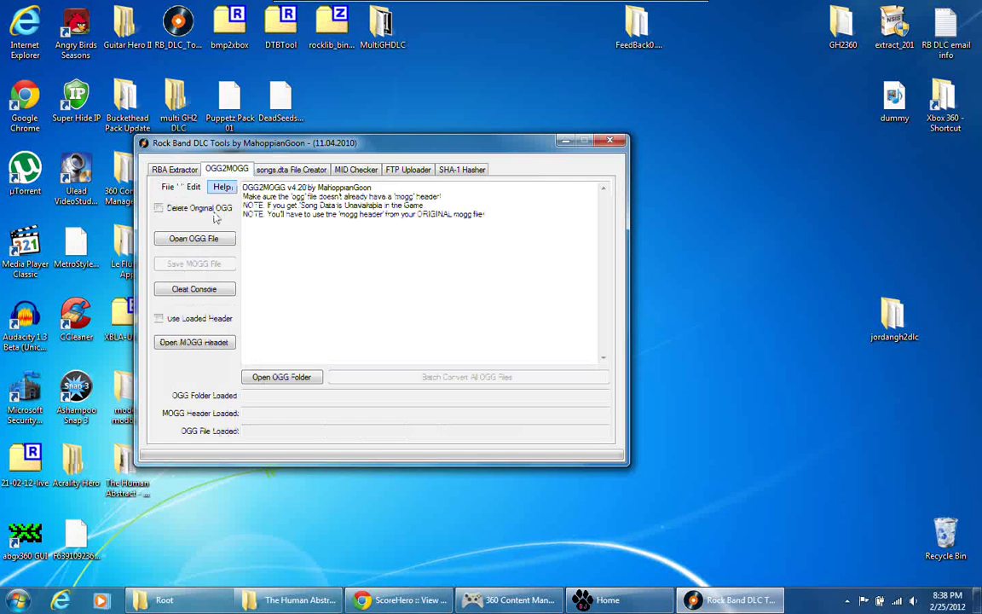
Load vela.ogg from GH2customDLC\Root\songs\vela, save it as a MOGG file and close the converter.
left_click(202, 242)
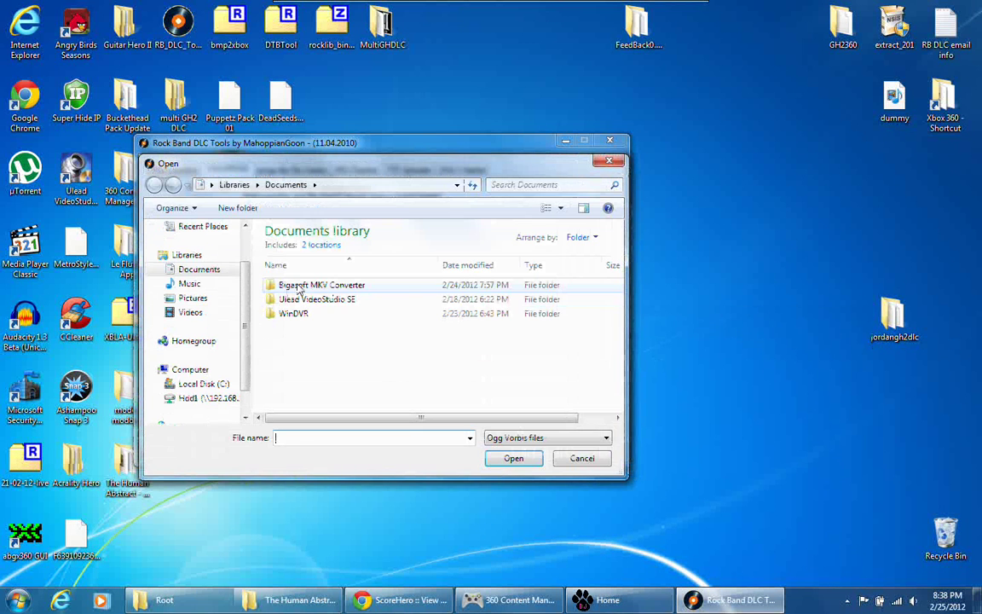
scroll(220, 264, "up", 2)
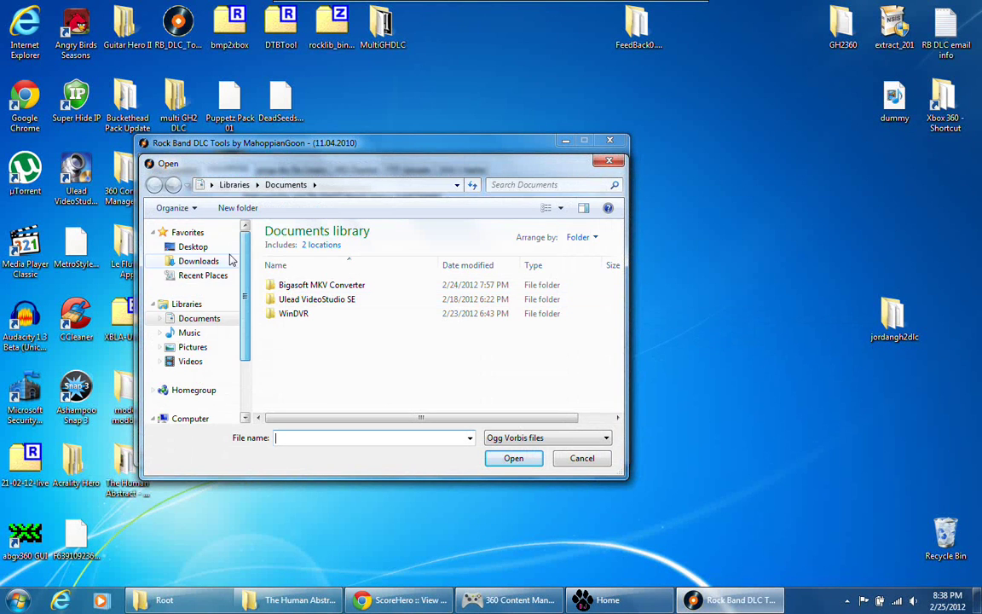
left_click(204, 247)
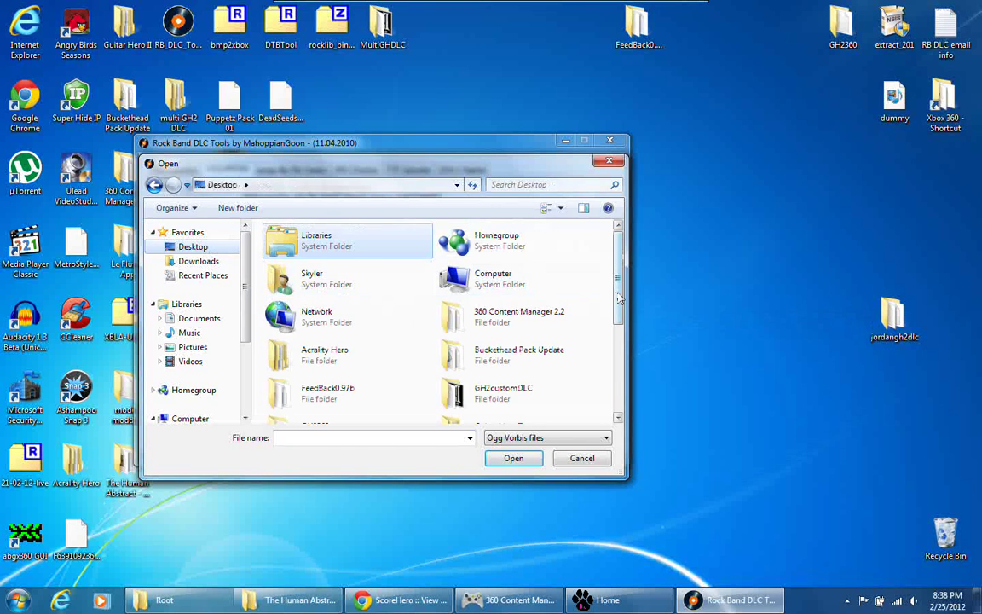
scroll(620, 324, "down", 2)
scroll(619, 345, "down", 1)
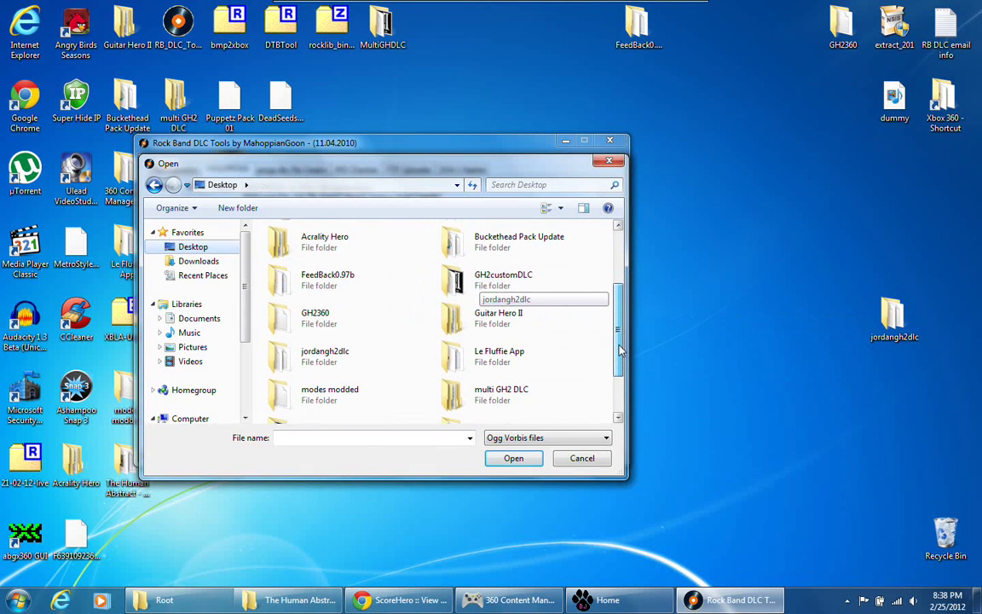
left_click(514, 272)
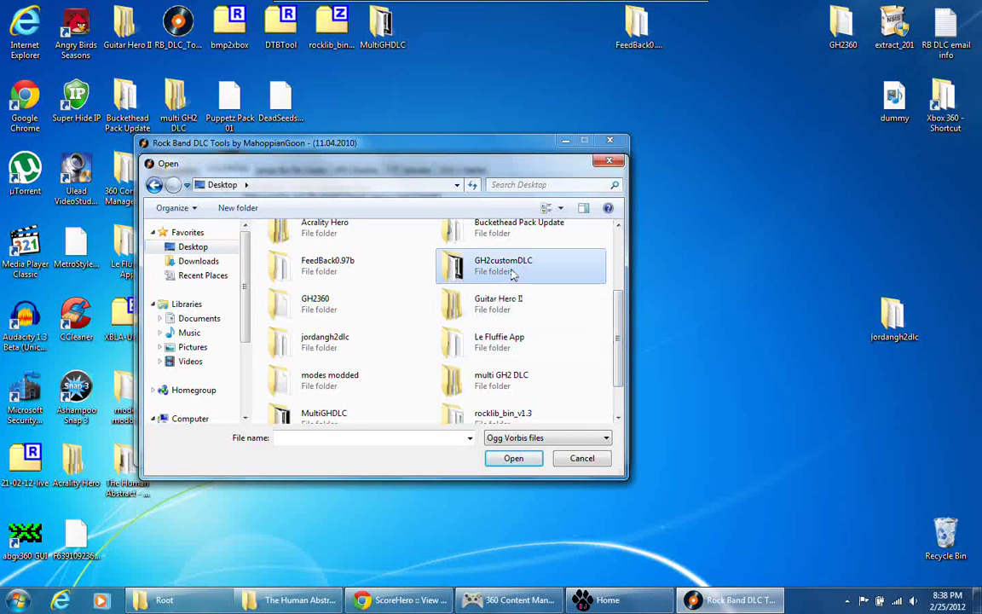
double_click(506, 273)
double_click(309, 264)
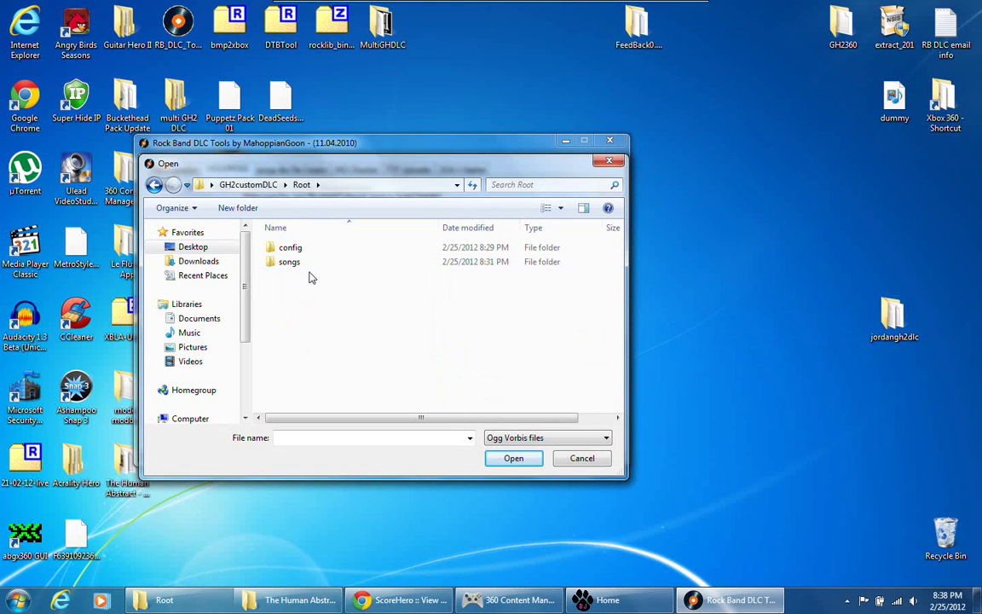
double_click(306, 266)
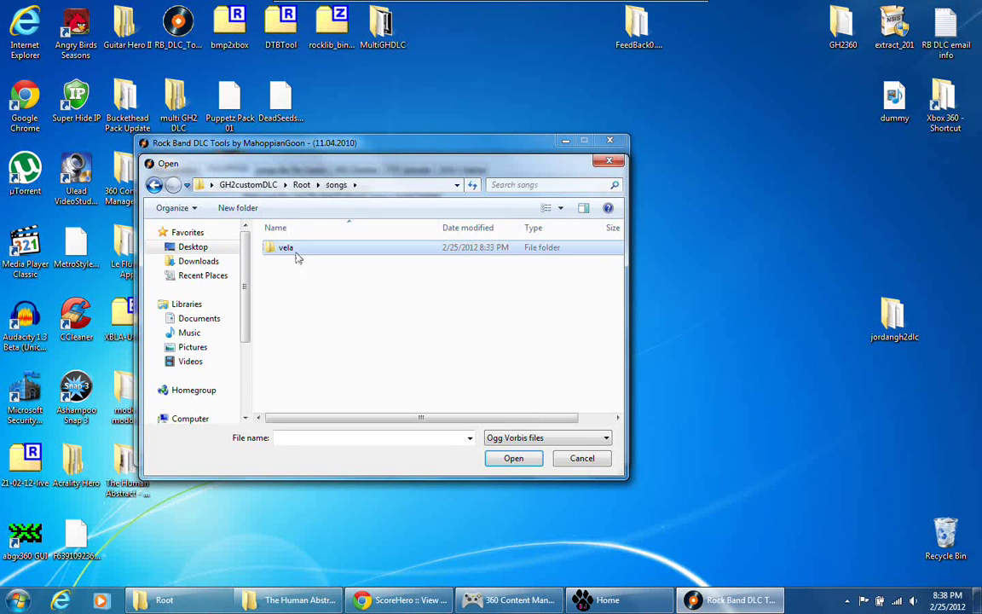
double_click(324, 254)
double_click(296, 263)
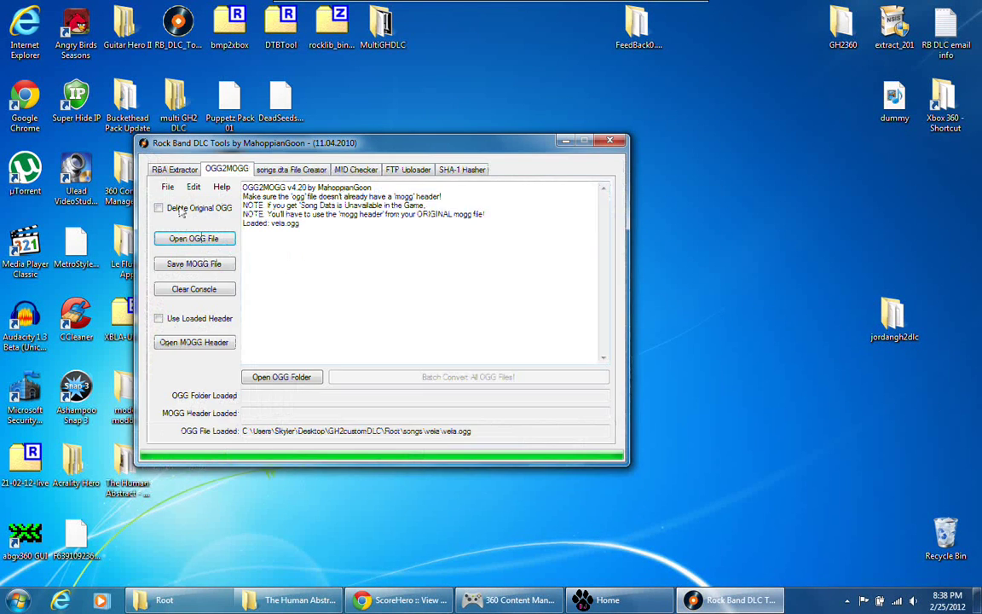
left_click(175, 266)
left_click(610, 140)
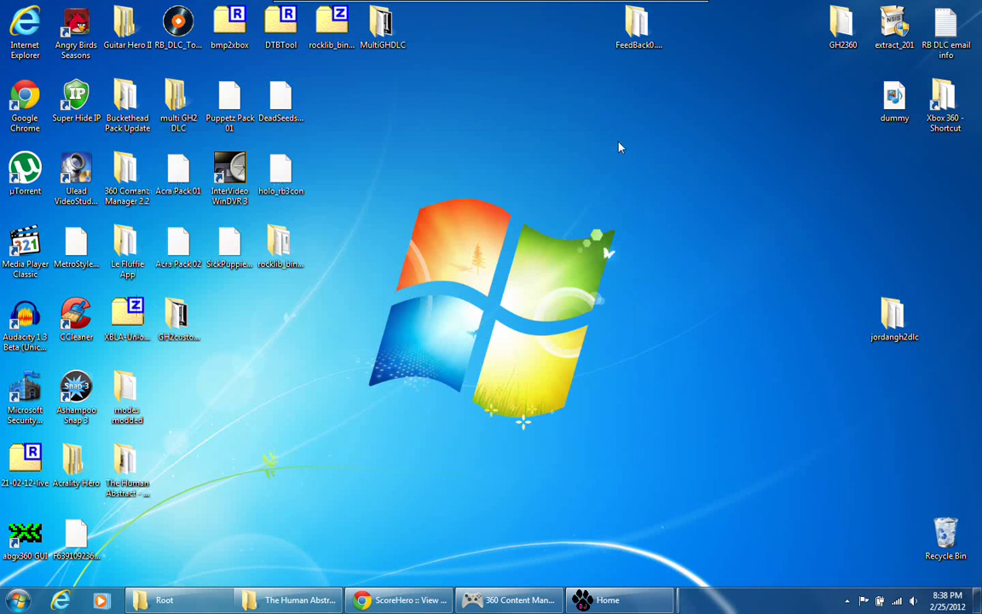
Return to the package creator and add vela.mid, vela.mogg and vela.voc from Root\songs\vela to the package's vela folder.
left_click(597, 600)
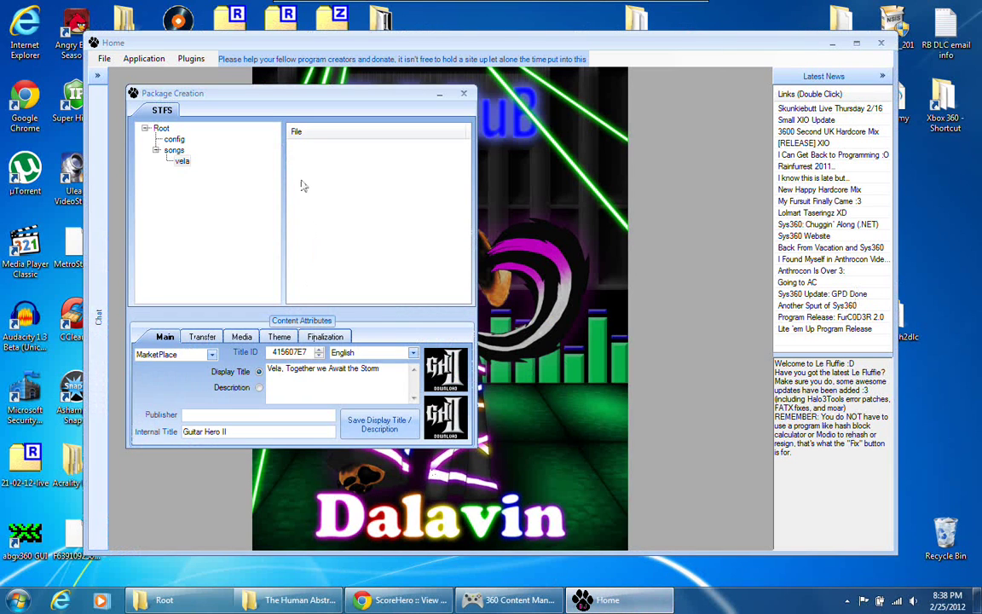
right_click(281, 169)
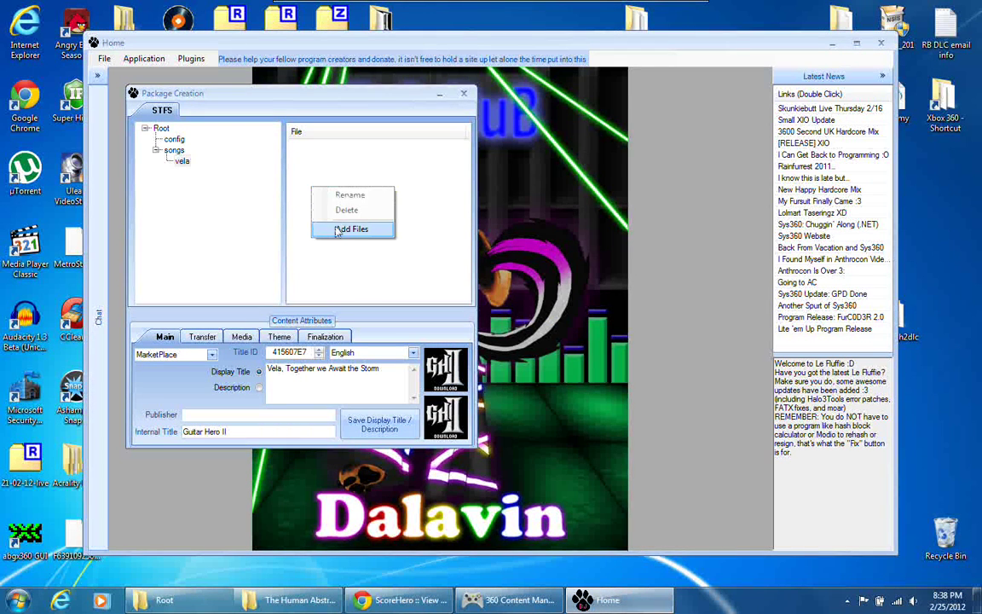
left_click(308, 207)
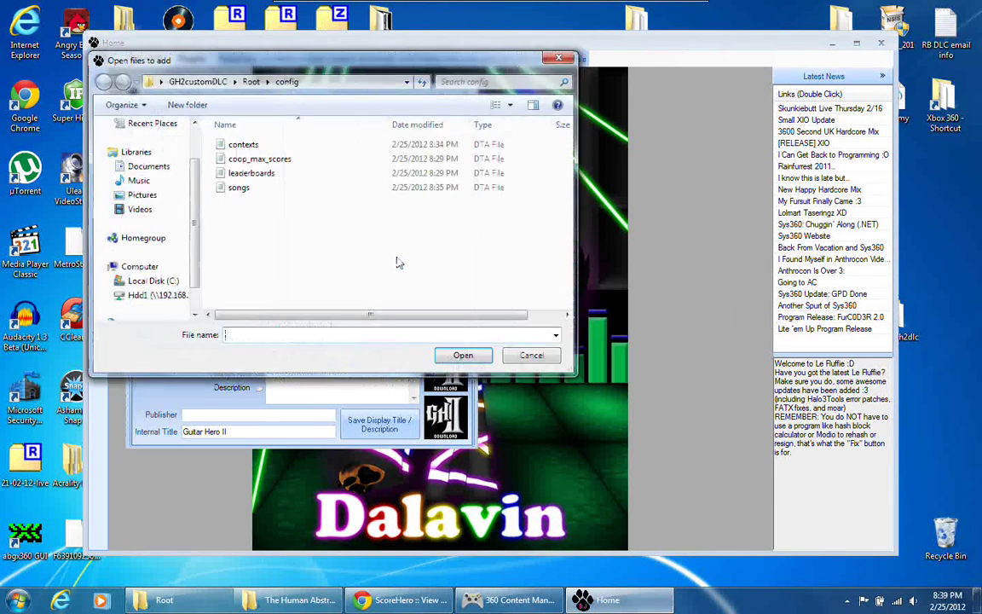
key("Down")
key("Return")
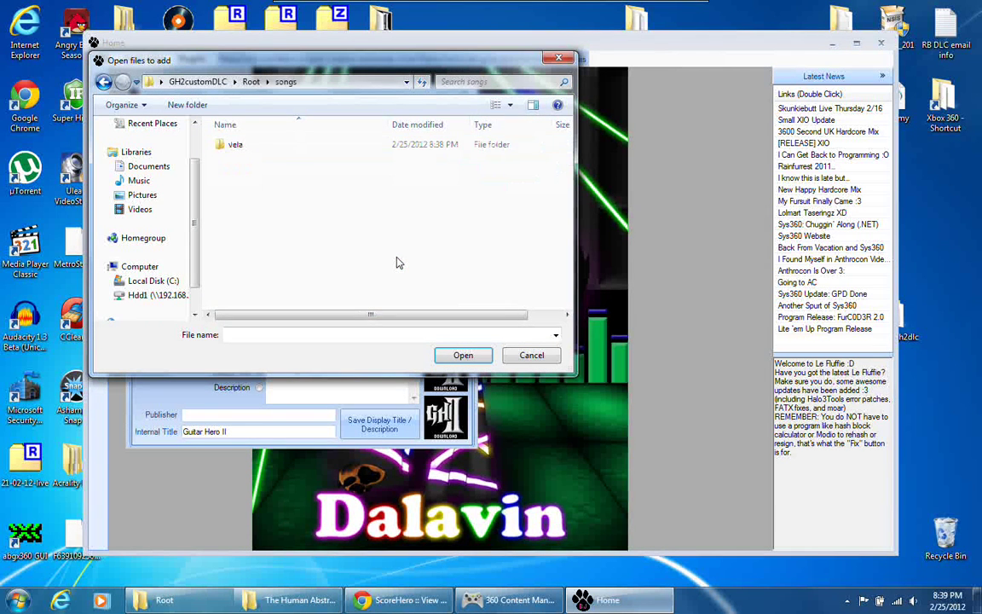
key("Down")
key("Return")
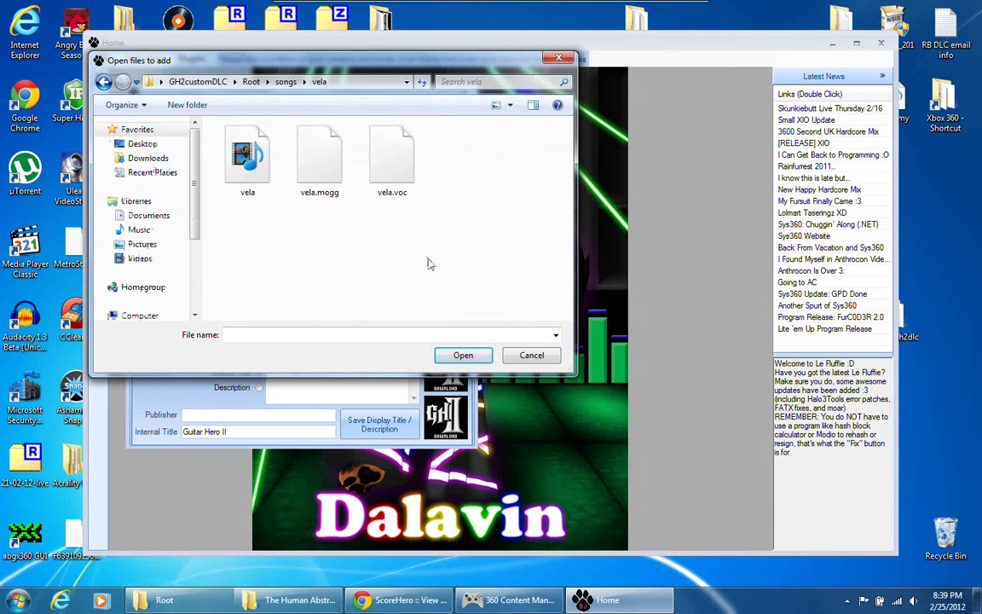
left_click_drag(390, 243, 191, 108)
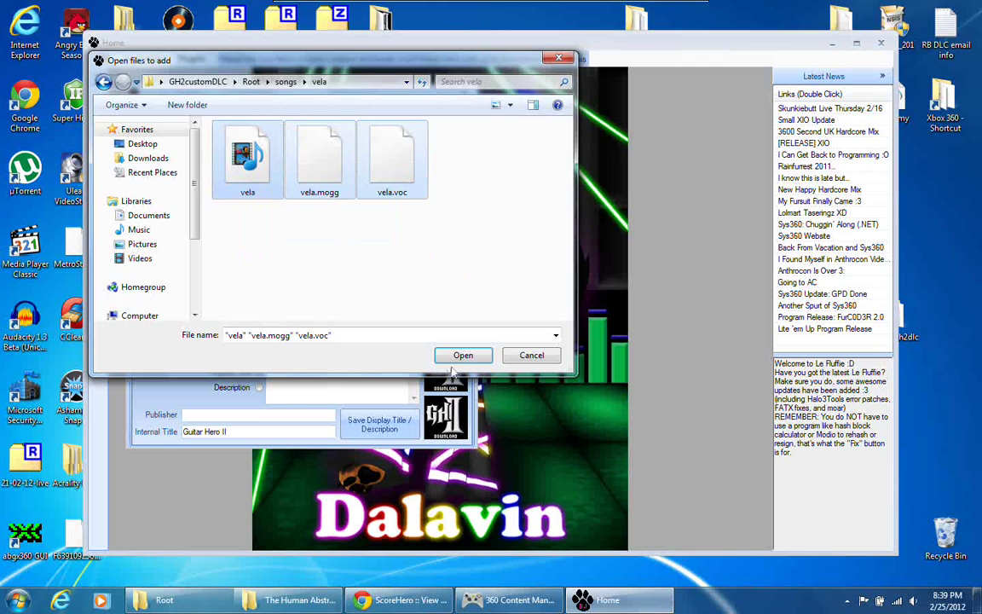
left_click(462, 354)
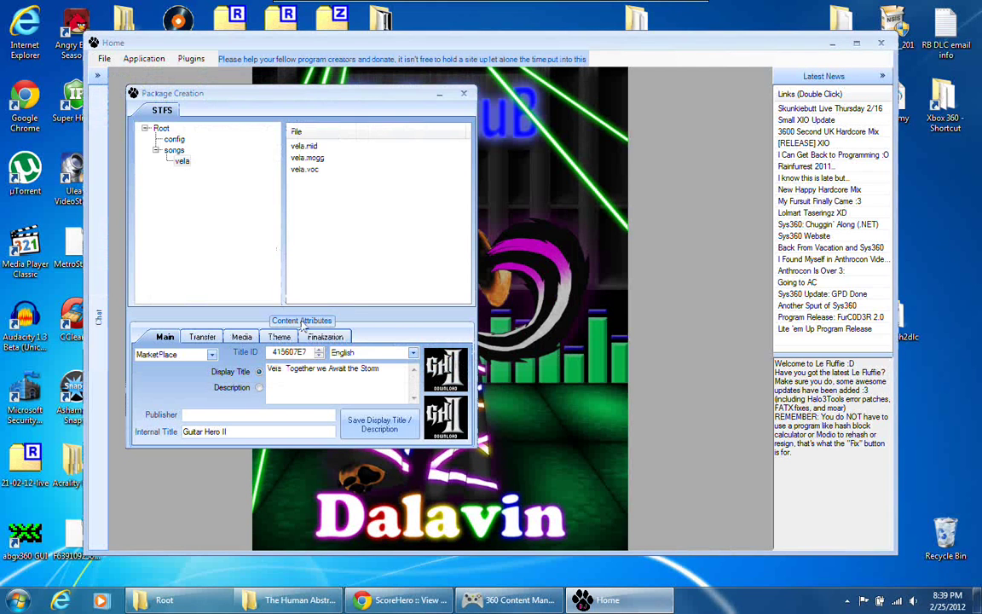
Create the package as STFS Type 0 with Dev LIVE signing and save it to the Desktop as Vela.
left_click(326, 338)
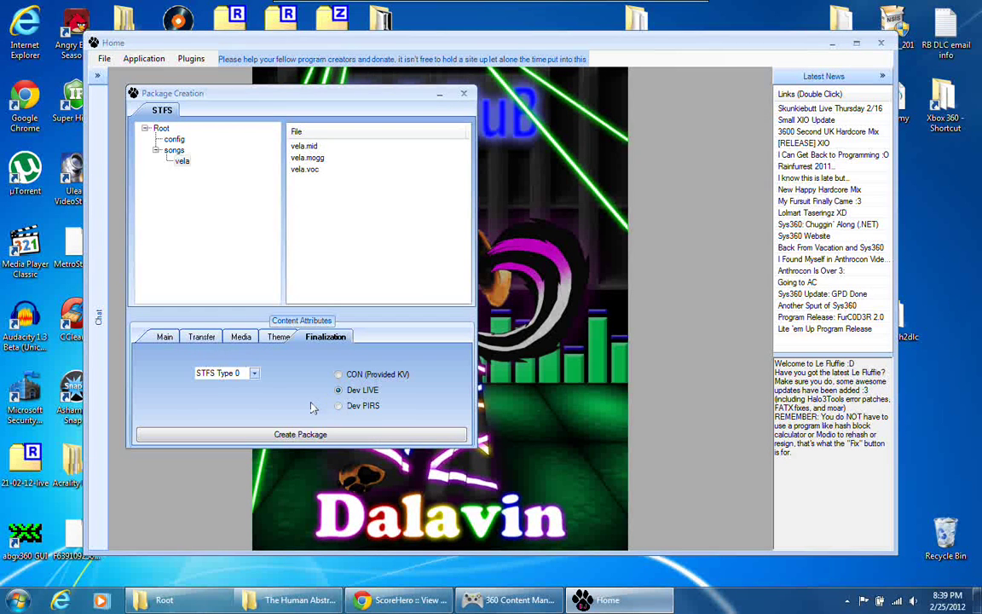
left_click(300, 434)
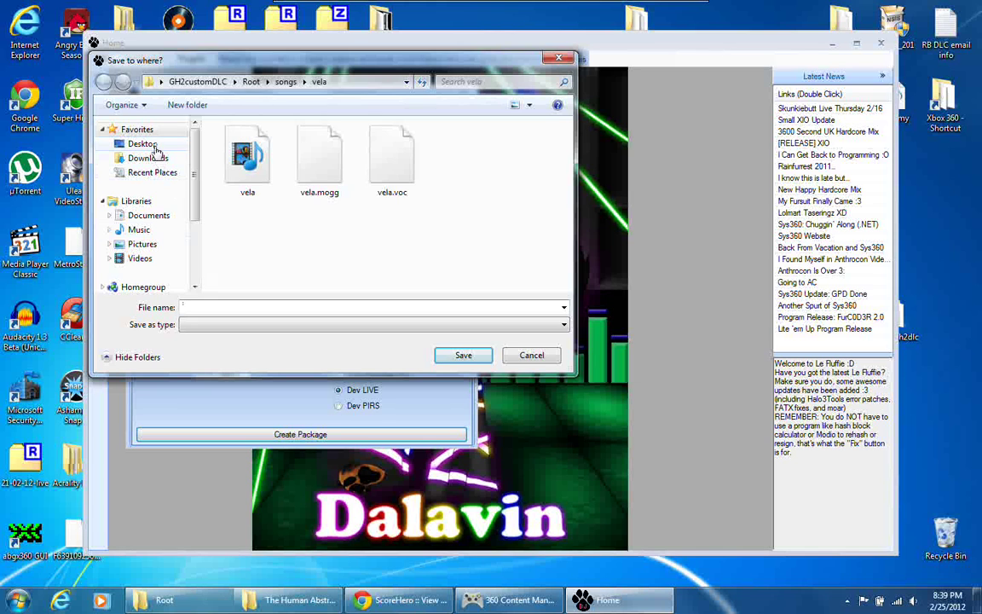
left_click(153, 146)
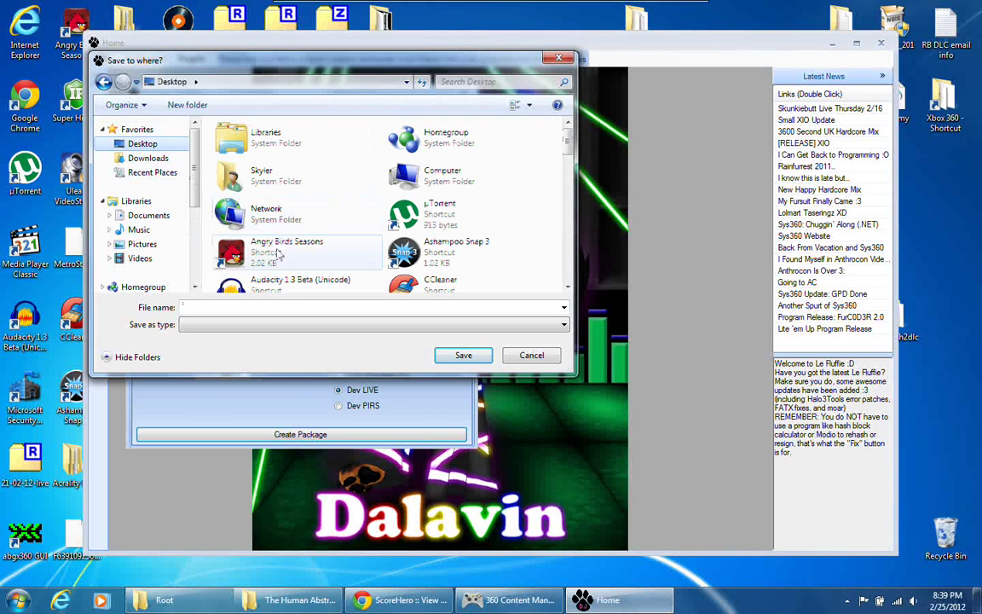
left_click(294, 309)
type("Vela")
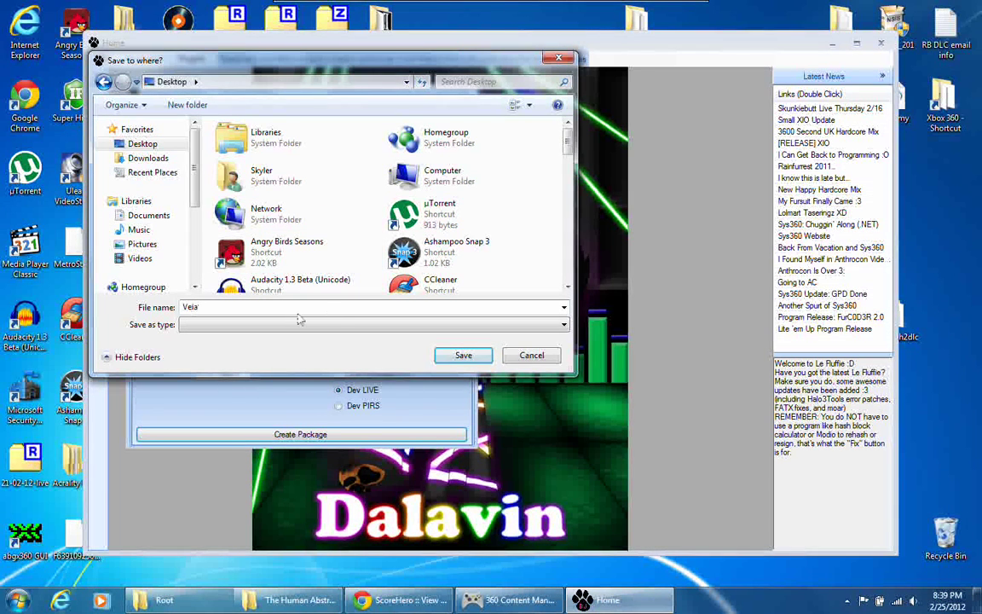
left_click(460, 354)
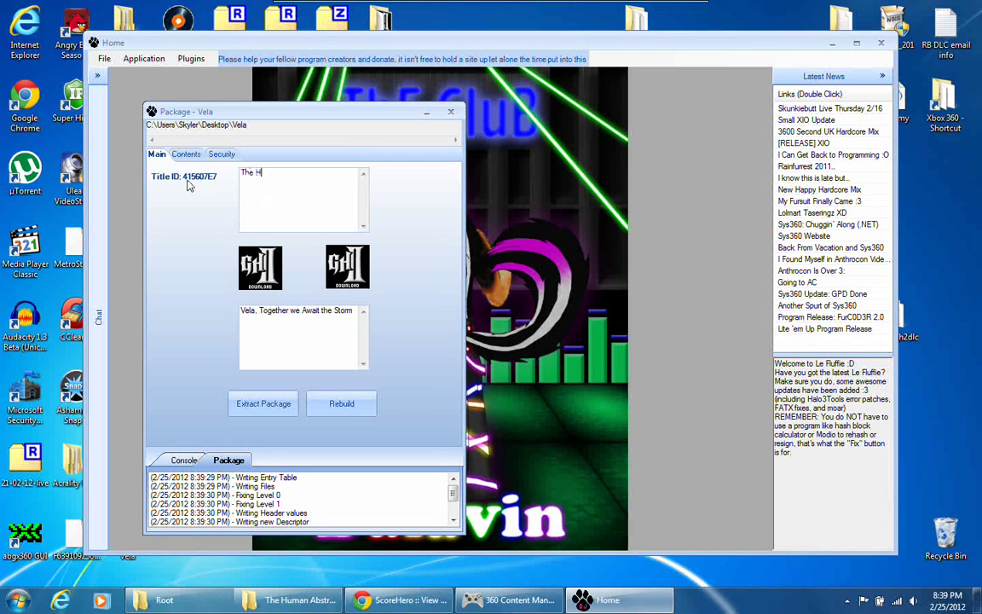
Complete the created package's title as The Human Abstract - Vela, Together we Await the Storm Custom.
type("Abstract - Vela, Toge")
type("ther we Await")
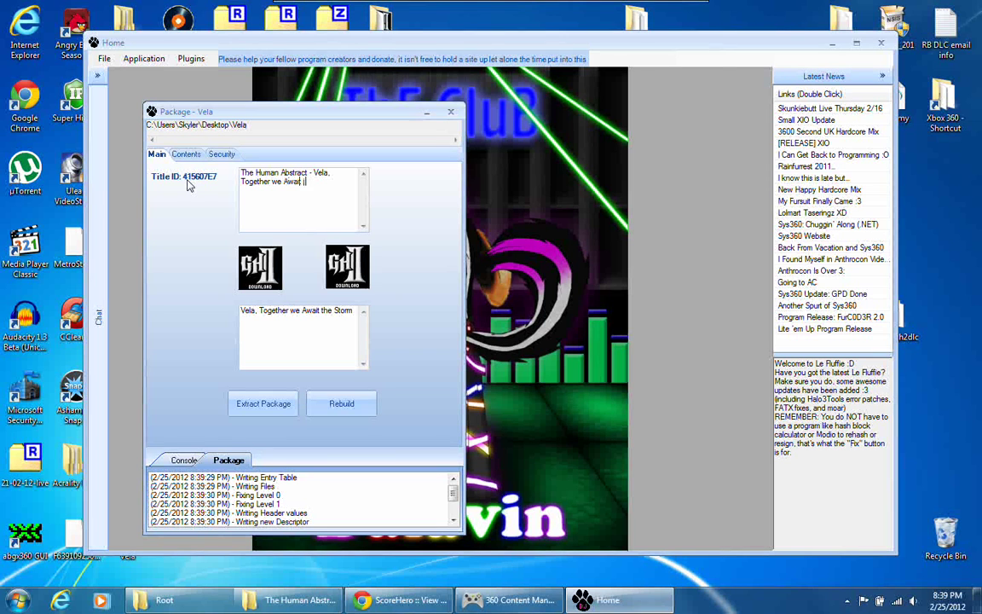
type(" the Storm Custom")
left_click(313, 402)
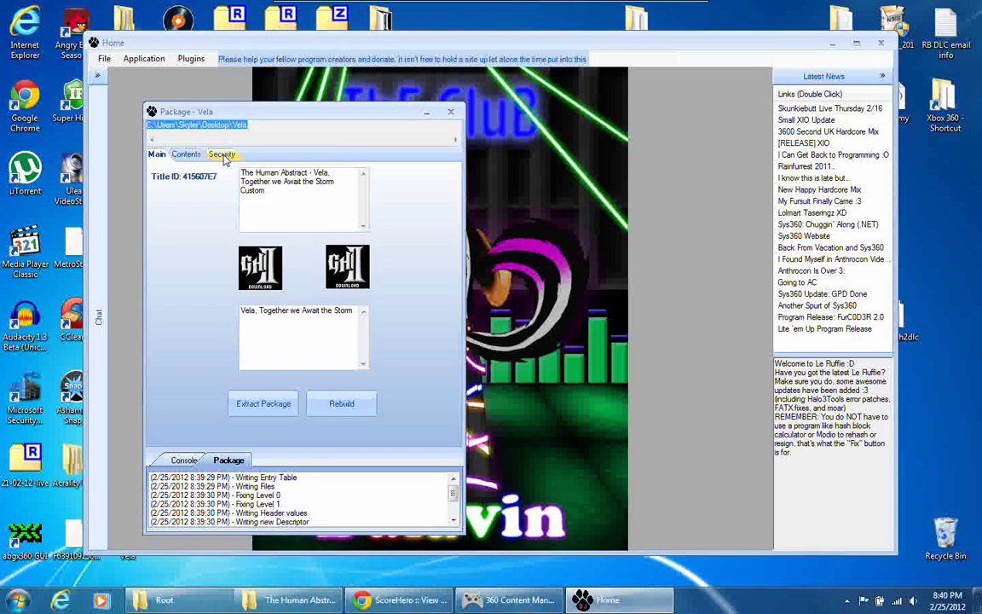
Fix the Vela package's security with Dev LIVE signing, and close the package and Le Fluffie.
left_click(223, 155)
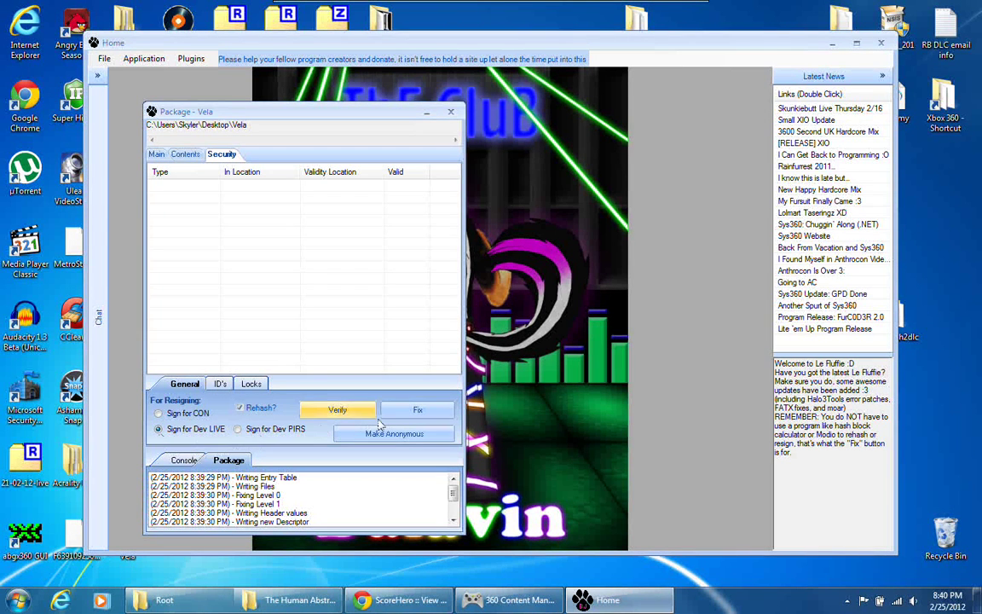
left_click(406, 413)
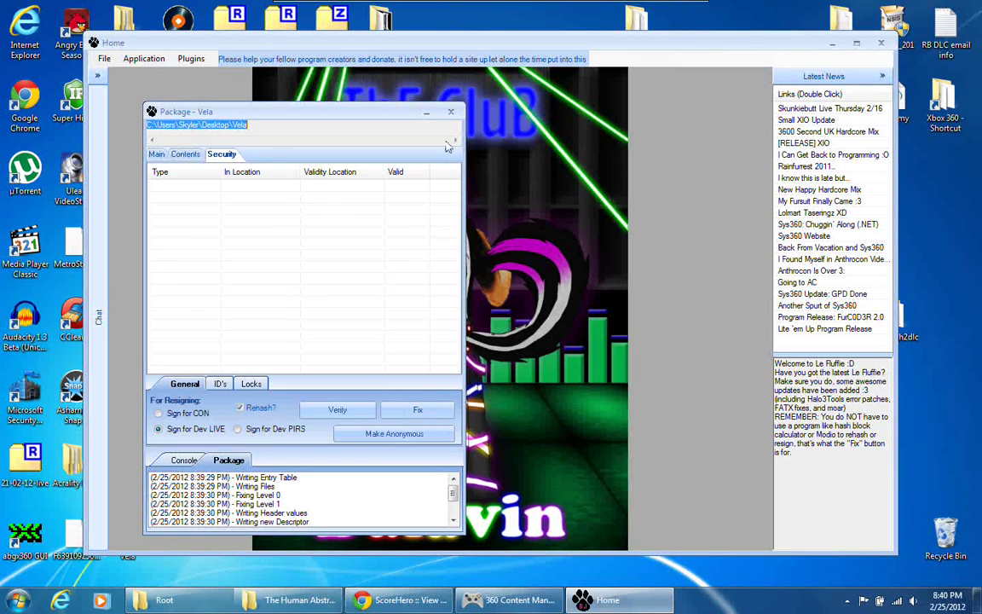
left_click(451, 112)
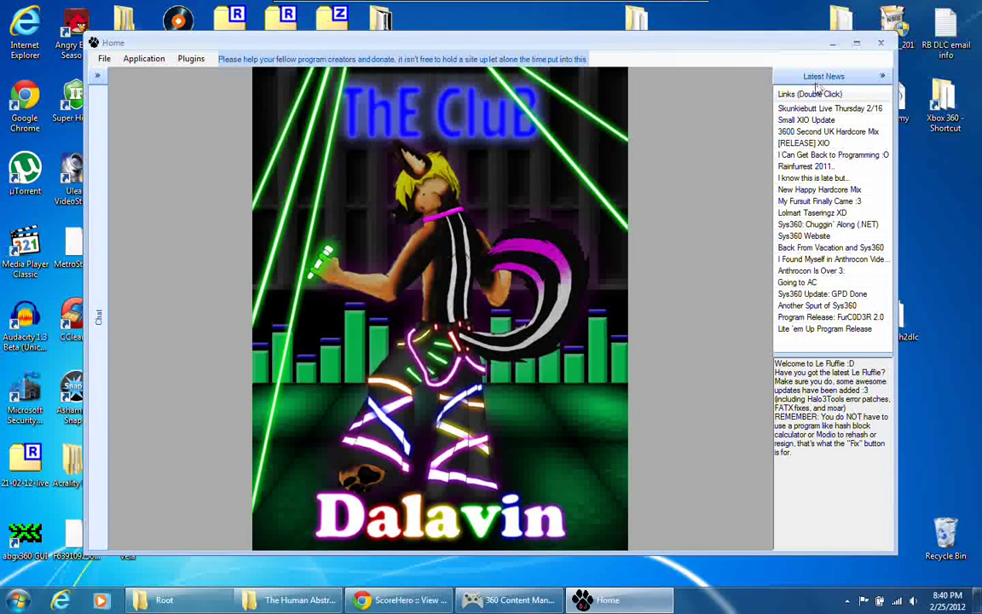
left_click(881, 42)
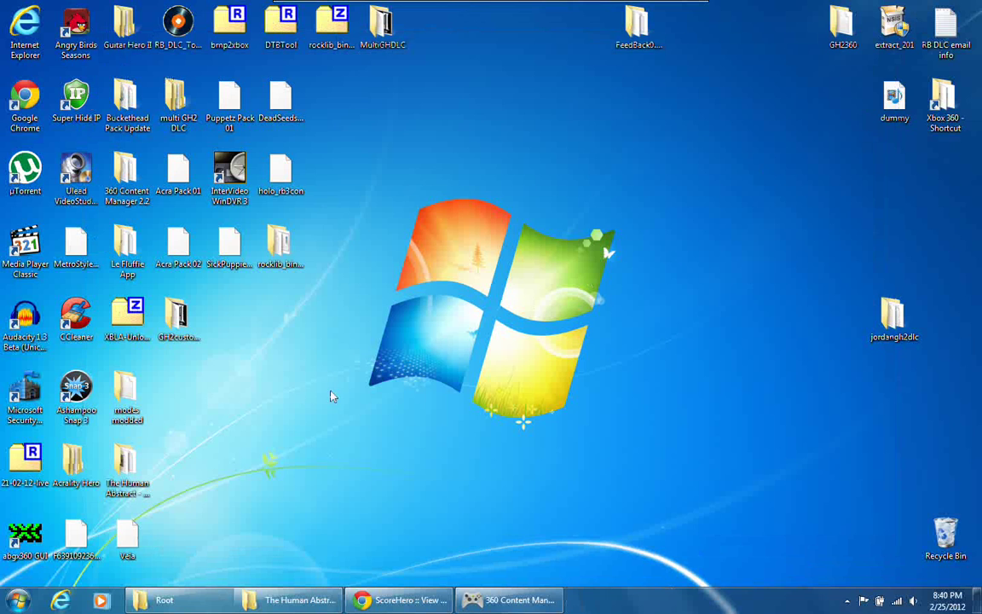
Switch to 360 Content Manager, choose the Vela package from the Desktop folder and upload it to the Xbox by FTP.
left_click(141, 537)
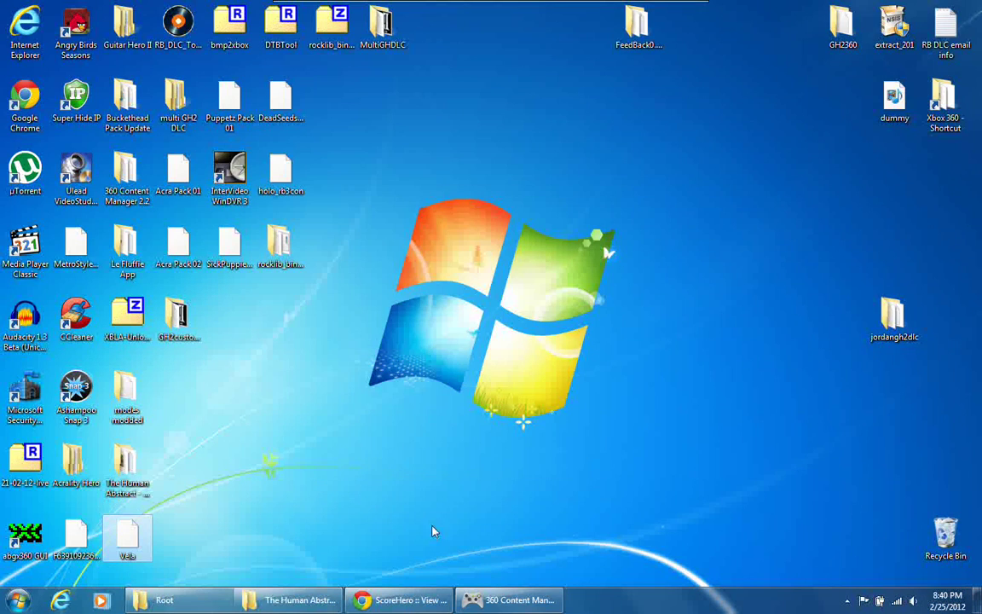
left_click(508, 599)
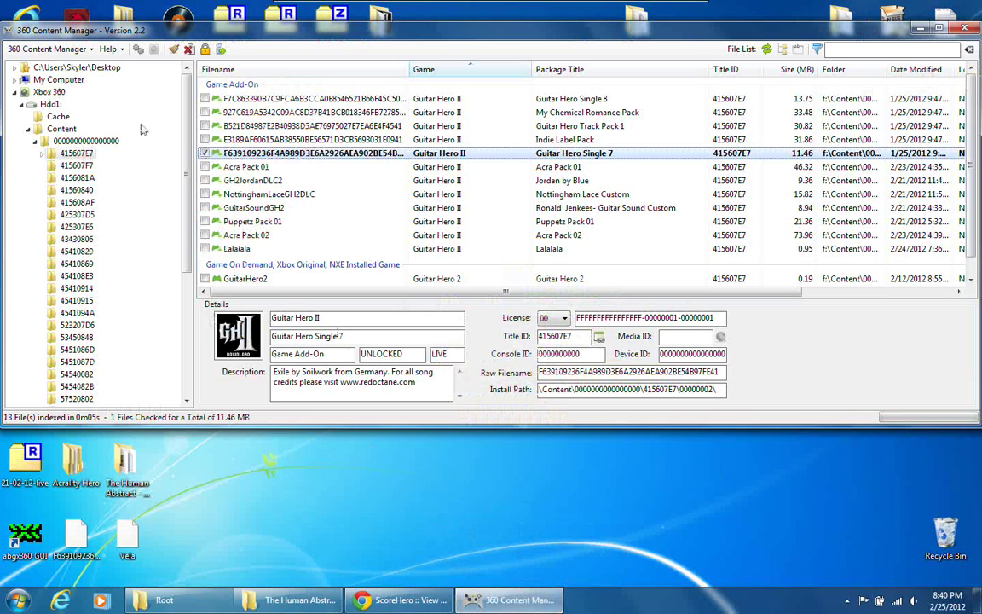
left_click(88, 68)
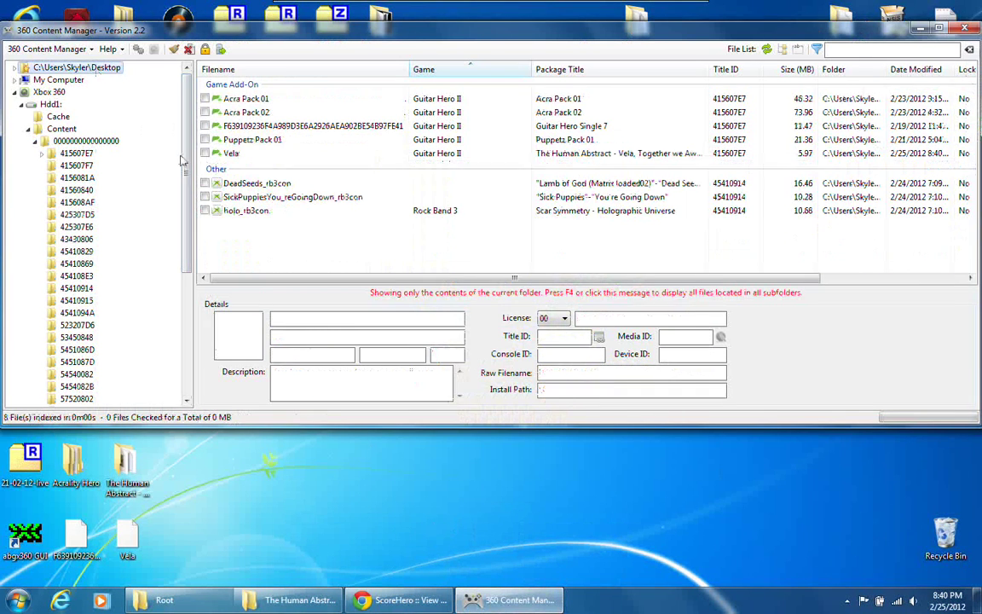
left_click(205, 153)
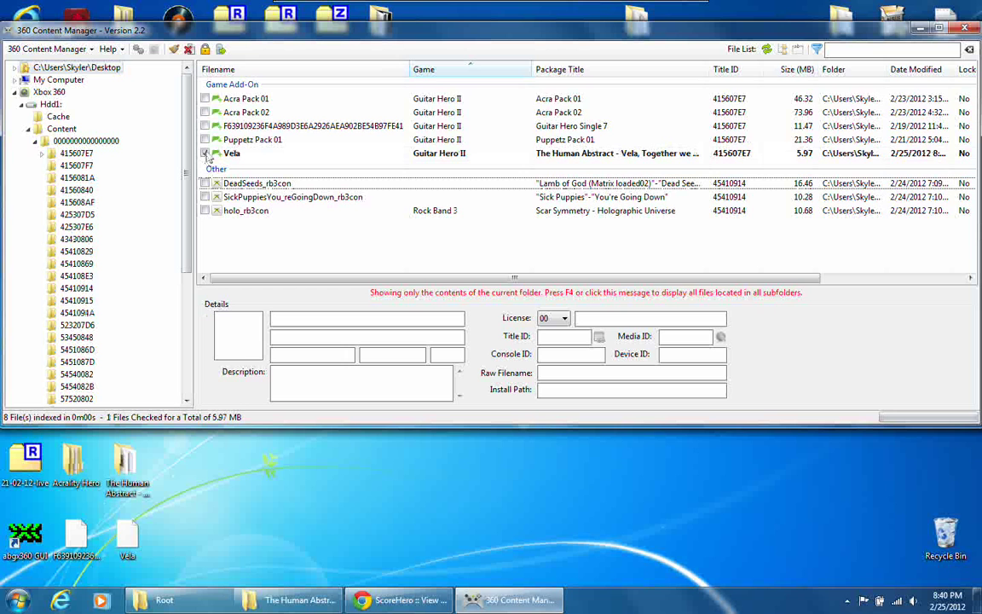
left_click(220, 50)
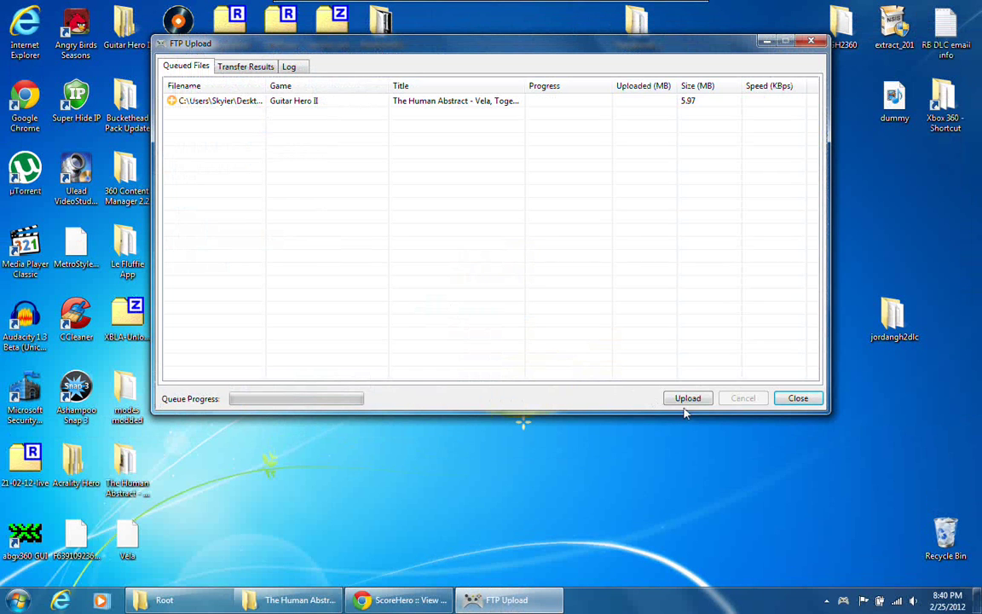
left_click(687, 398)
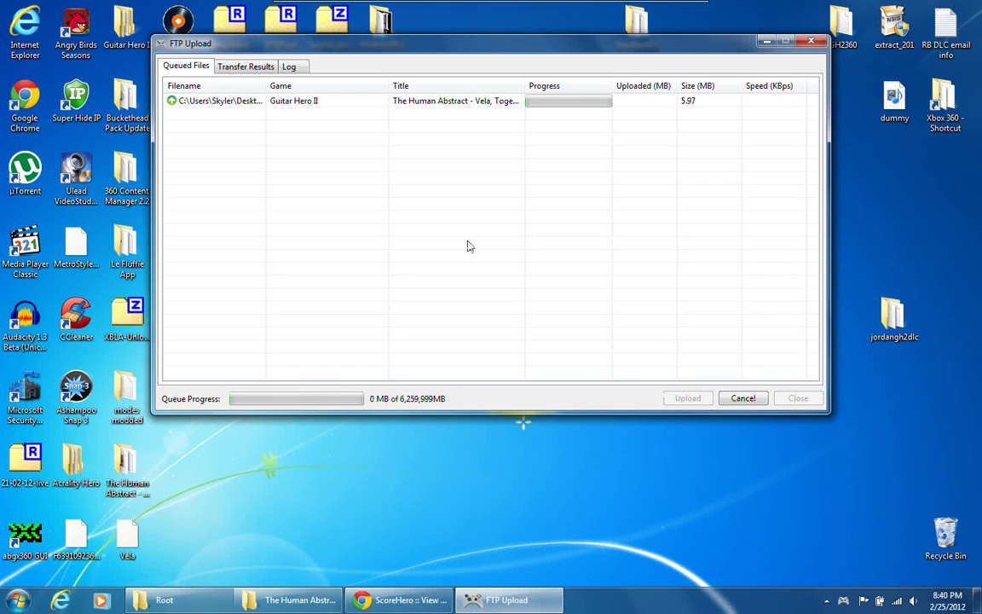
Open the EasyCap Software\Drivers folder inside the old user profile's My Documents under C:\Windows.old\Users.
left_click(17, 600)
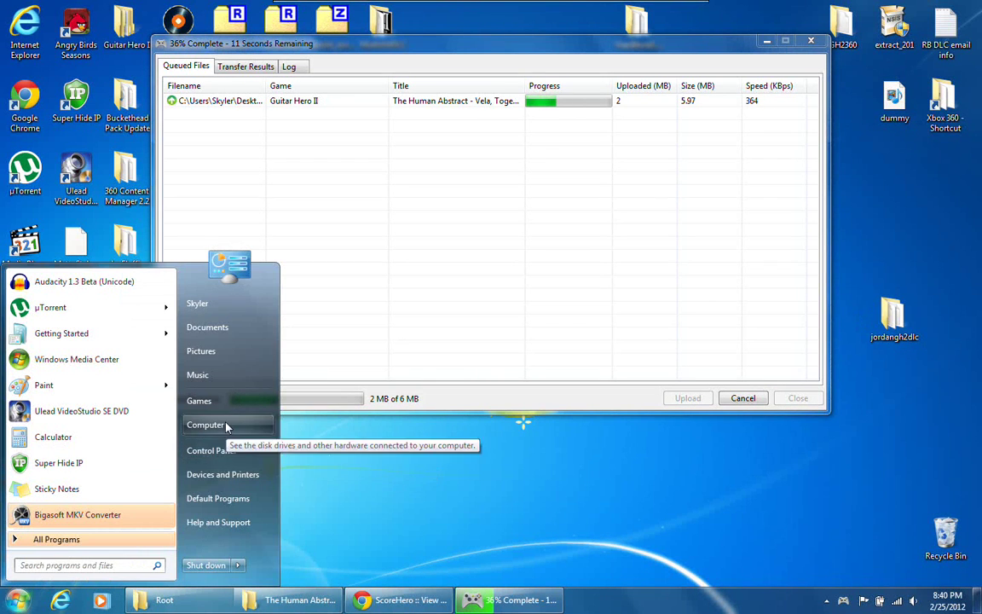
left_click(213, 425)
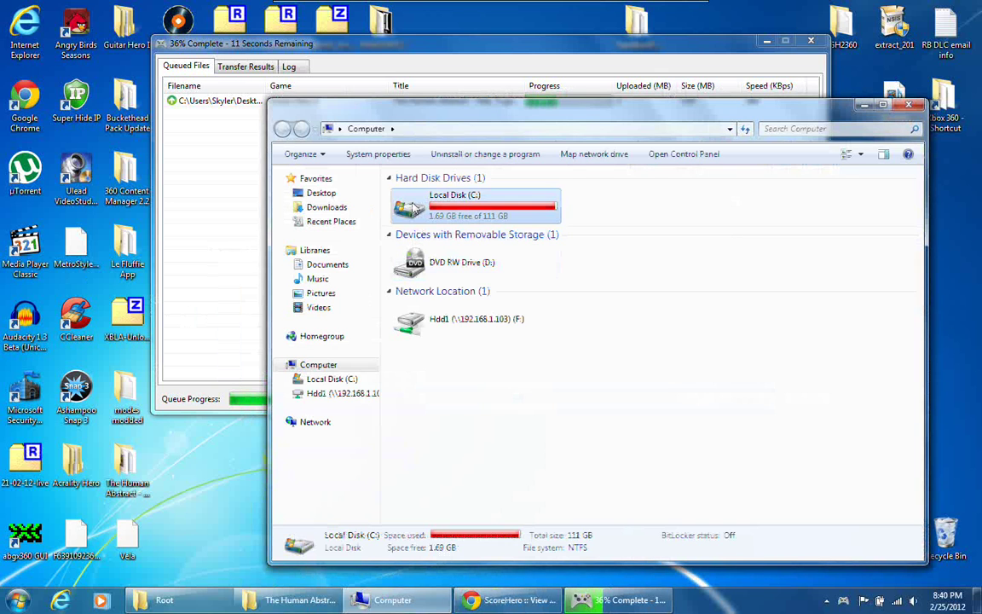
double_click(413, 208)
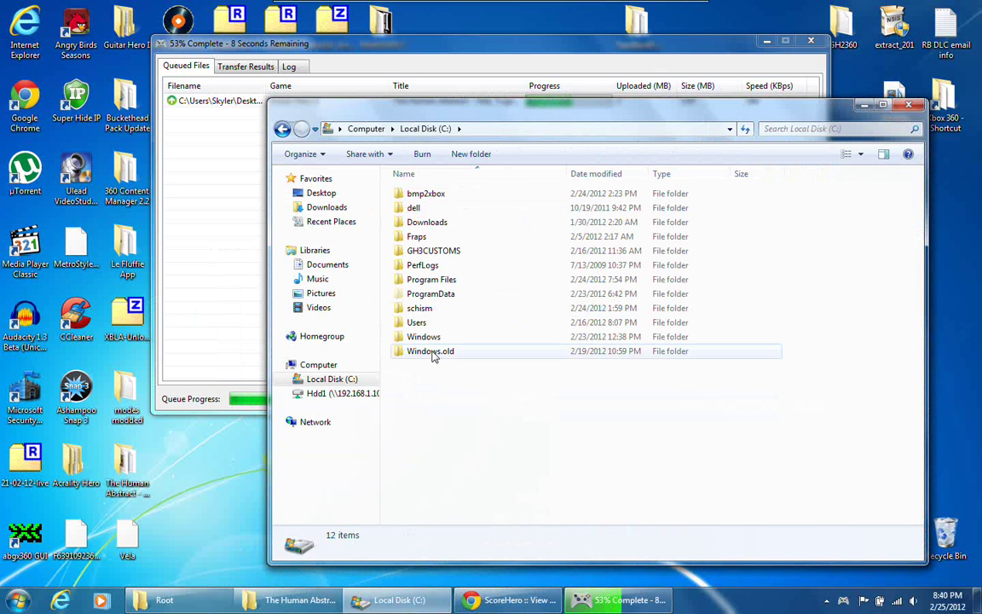
double_click(431, 351)
key("Down")
key("Down")
key("Return")
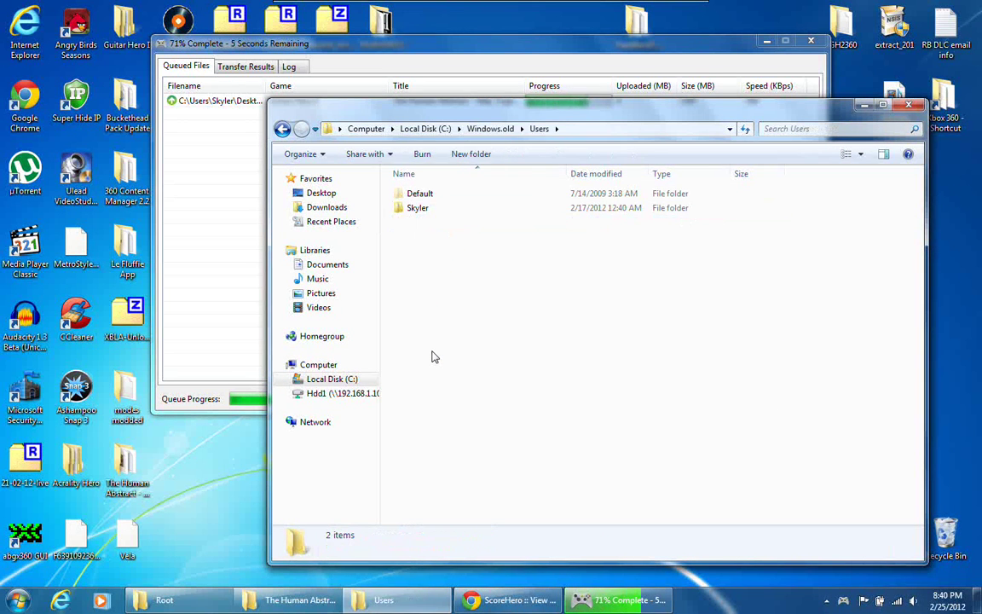
key("Down")
key("Return")
key("Down")
key("Down")
key("Down")
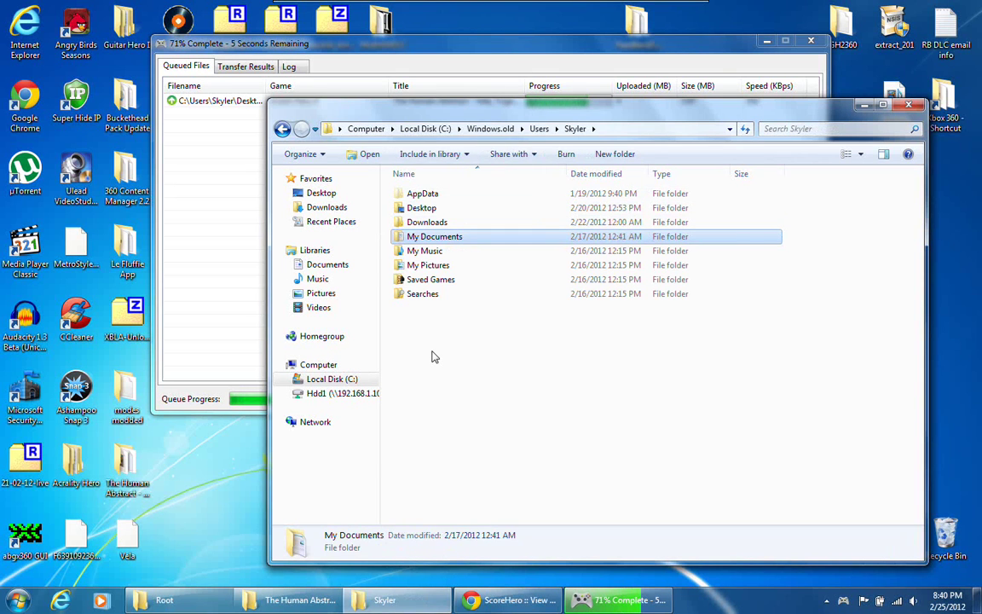
key("Return")
key("Down")
key("Down")
key("Down")
key("Return")
key("Down")
key("Down")
key("Down")
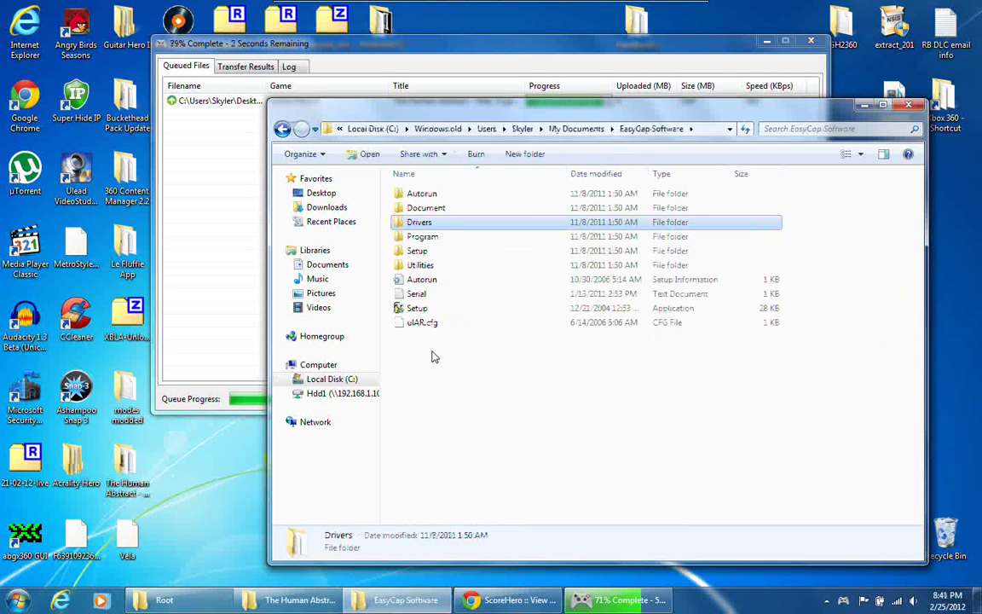
key("Return")
Launch the StkATVAp capture application from the Drivers folder and close the folder window.
key("Down")
key("Down")
key("Down")
key("Down")
key("Down")
key("Down")
key("Down")
key("Down")
key("Down")
key("Down")
key("Down")
key("Down")
key("Down")
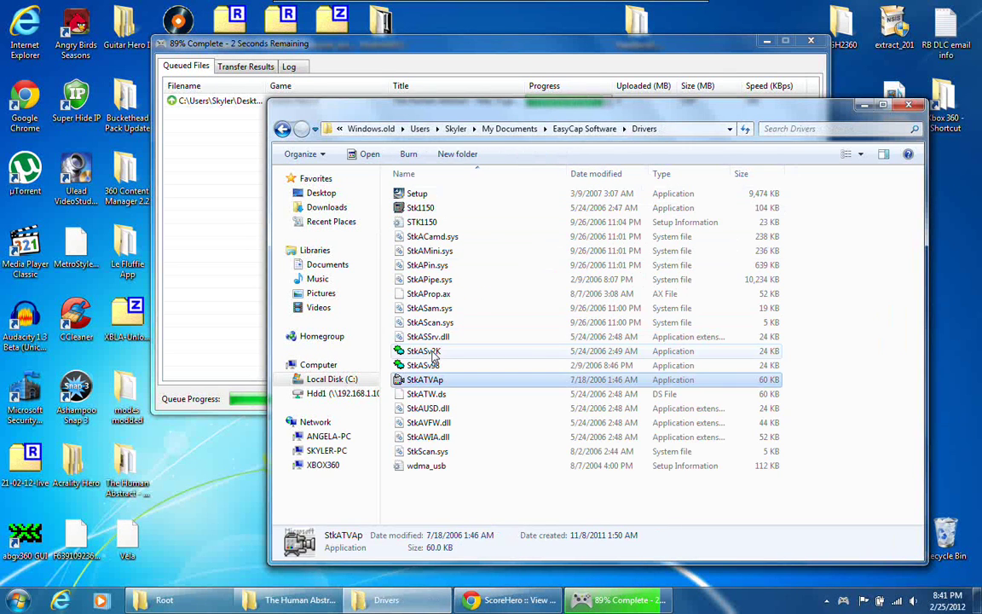
key("Return")
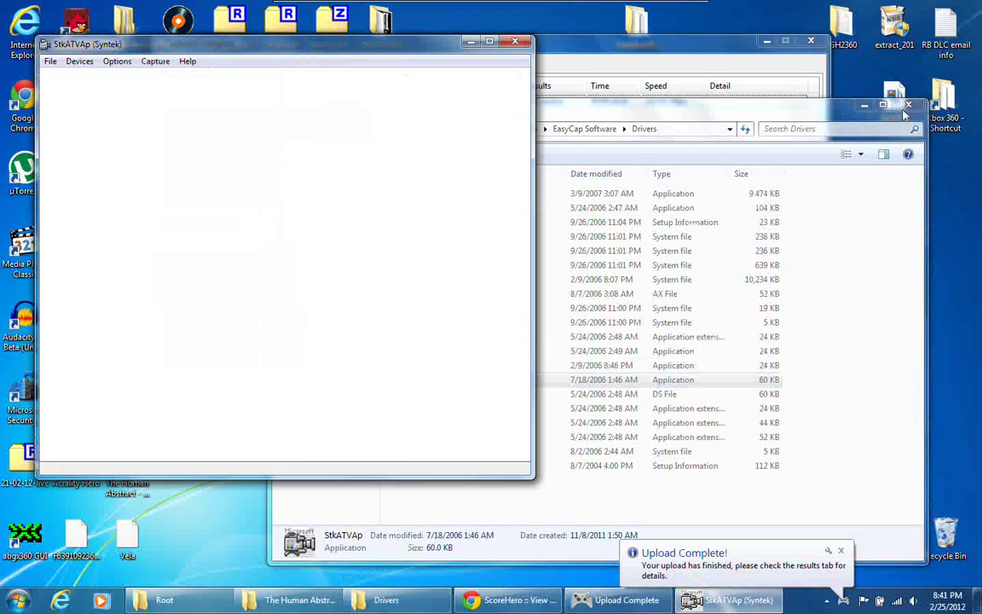
left_click(907, 106)
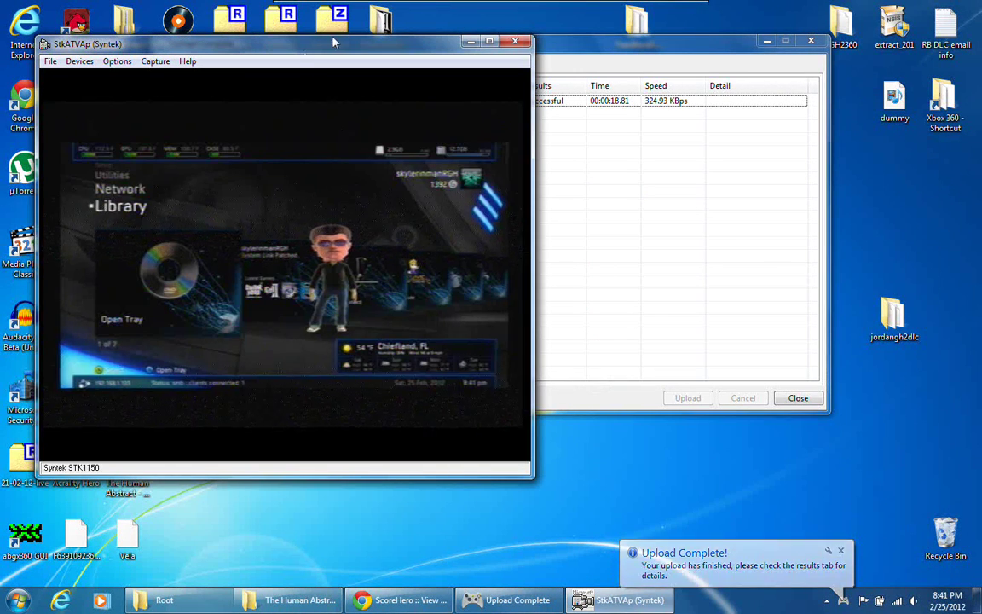
Clear away the finished FTP upload window and enlarge the StkATVAp capture window around the middle of the desktop.
left_click_drag(334, 41, 381, 16)
left_click(799, 398)
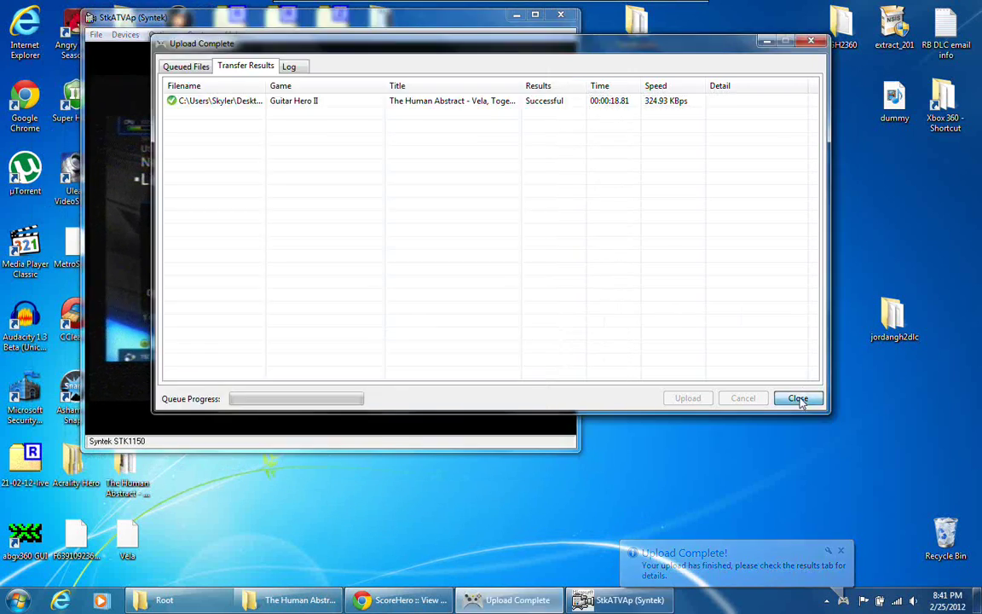
left_click(620, 600)
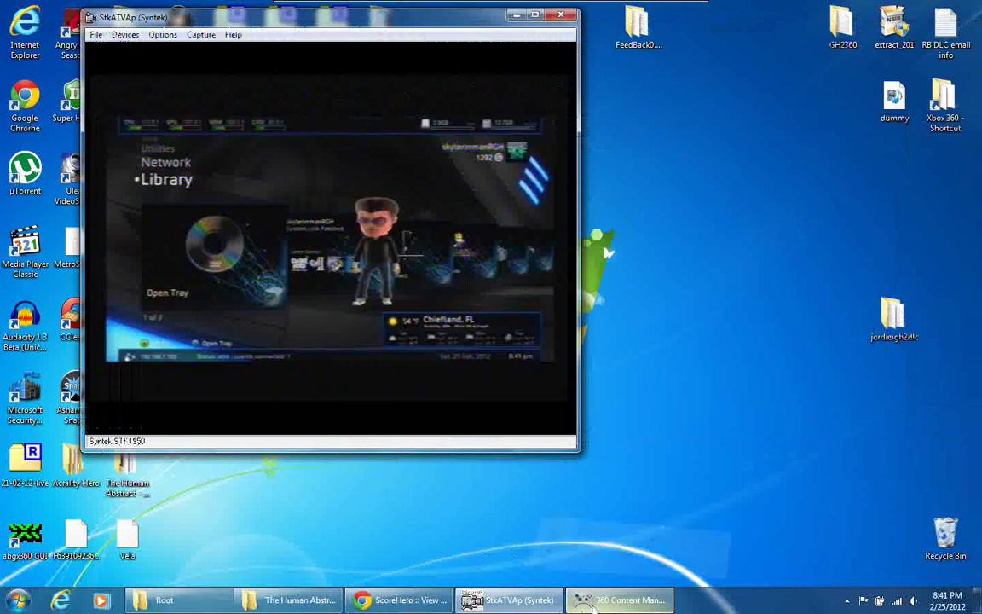
left_click_drag(580, 451, 723, 577)
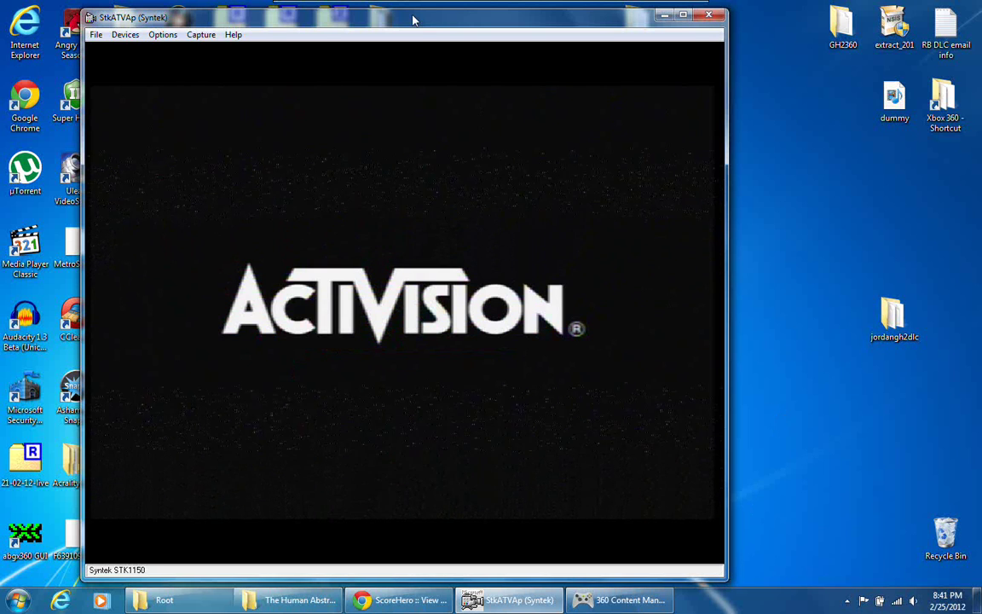
left_click_drag(430, 25, 498, 29)
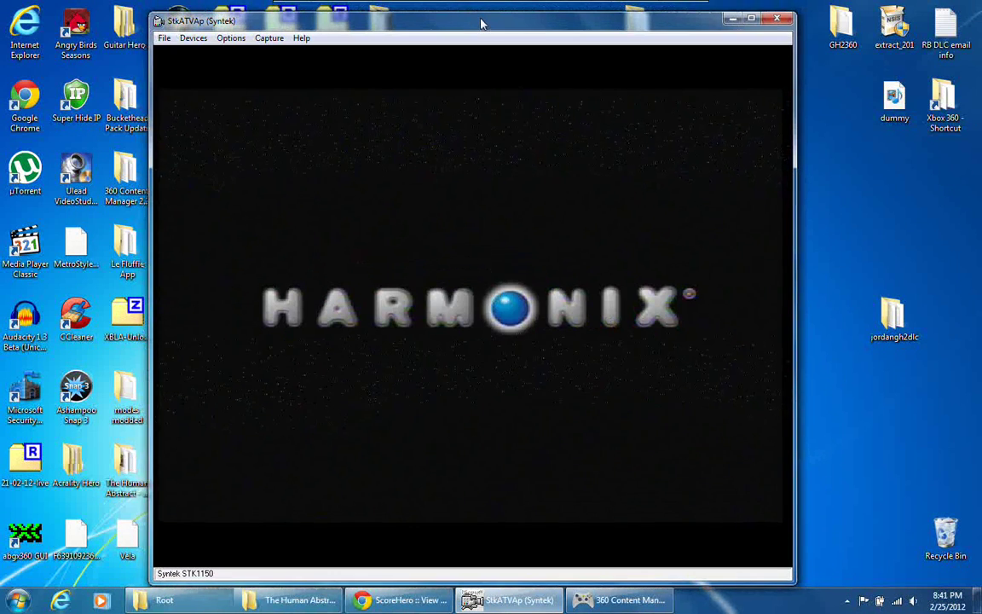